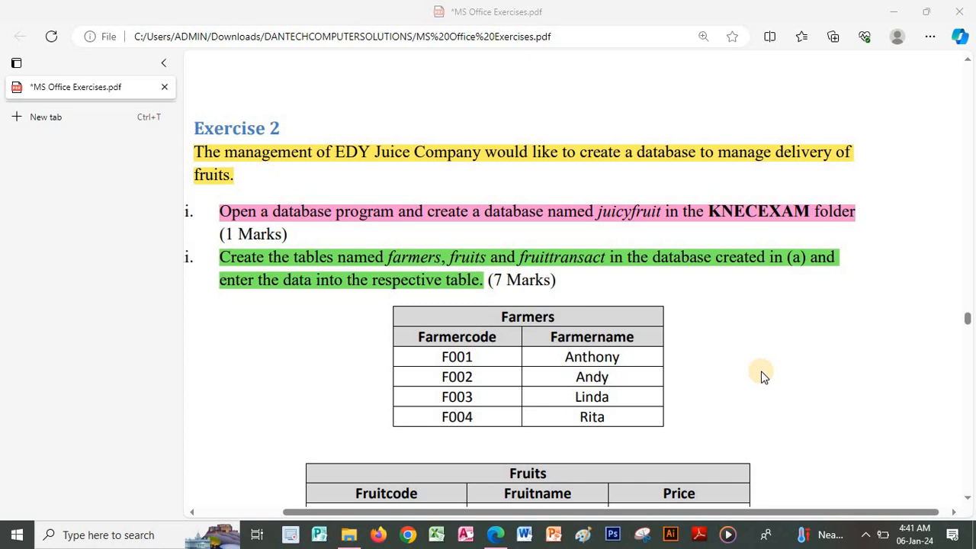
# Read through Exercise 2 in the PDF, examining its tasks and the Farmers, Fruits and Fruittransact tables
pyautogui.click(969, 497)
pyautogui.click(970, 497)
pyautogui.click(969, 497)
pyautogui.click(969, 497)
pyautogui.click(969, 497)
pyautogui.click(969, 497)
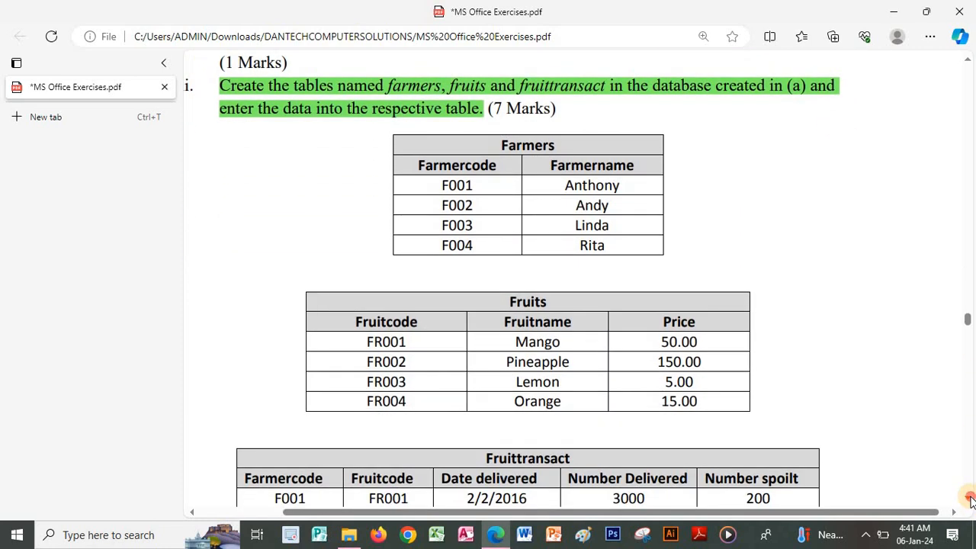
pyautogui.click(970, 496)
pyautogui.click(970, 497)
pyautogui.click(969, 497)
pyautogui.click(969, 497)
pyautogui.click(969, 497)
pyautogui.click(969, 497)
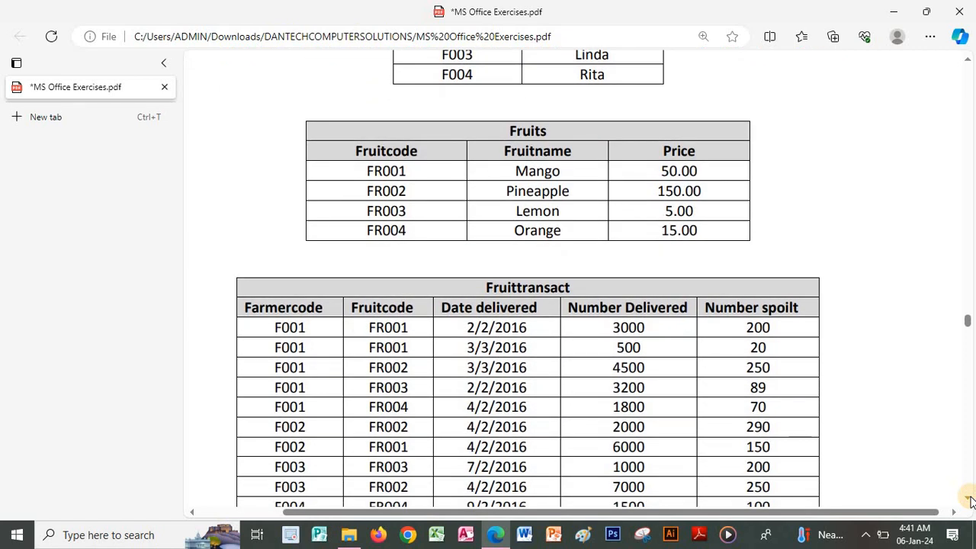
pyautogui.click(970, 497)
pyautogui.click(969, 497)
pyautogui.click(969, 497)
pyautogui.click(969, 497)
pyautogui.click(970, 497)
pyautogui.click(970, 497)
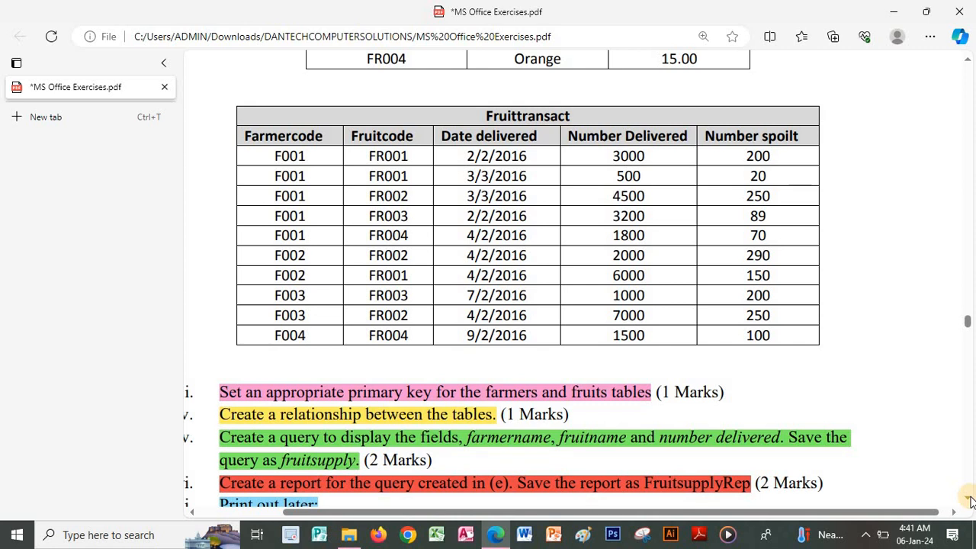
pyautogui.scroll(1, 970, 501)
pyautogui.scroll(4, 970, 500)
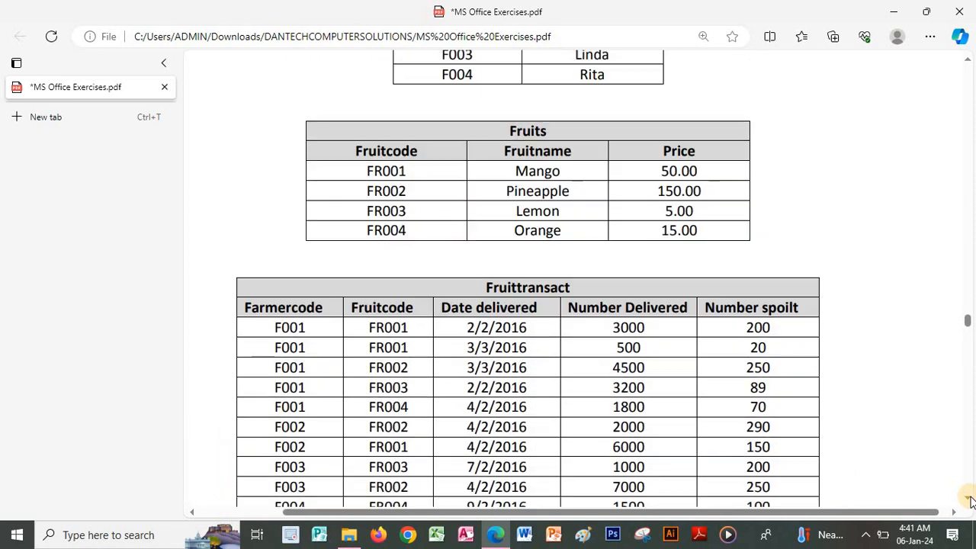
pyautogui.scroll(3, 970, 501)
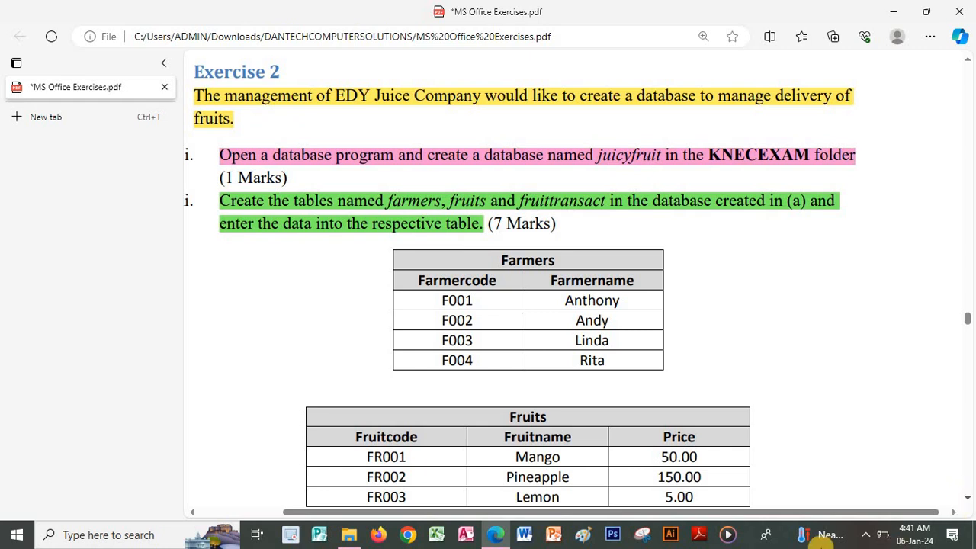
# Switch to File Explorer and create a new Microsoft Access database file in the ACCESS folder, keeping the default name
pyautogui.click(348, 533)
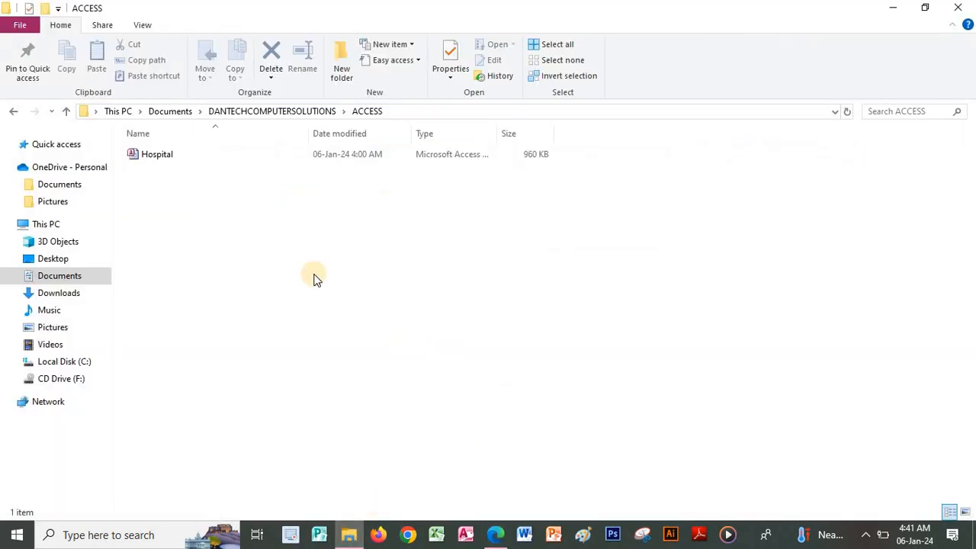
pyautogui.rightClick(188, 202)
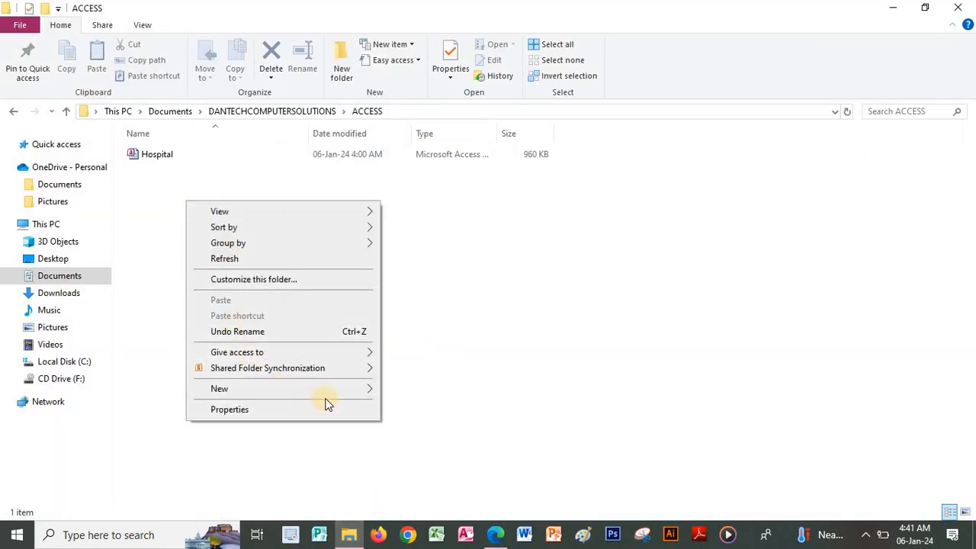
pyautogui.moveTo(340, 391)
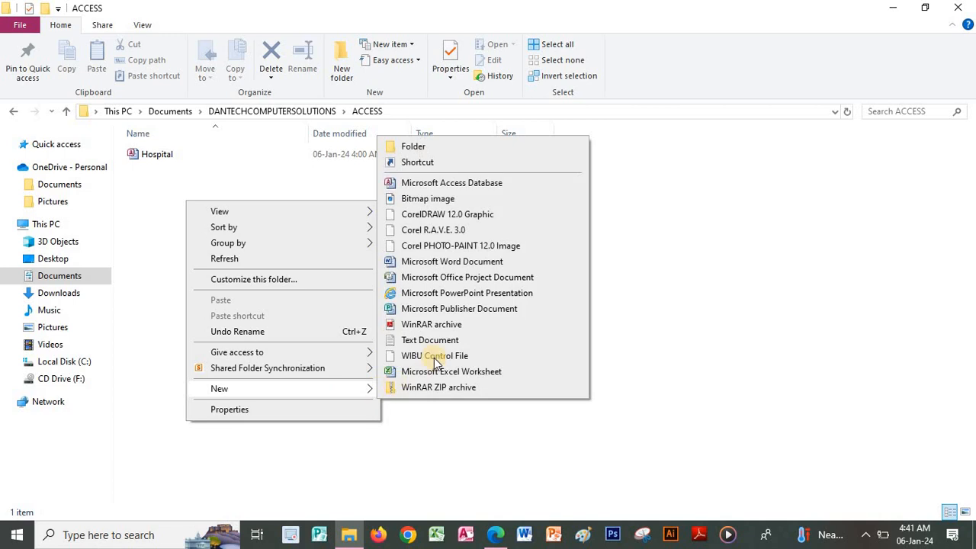
pyautogui.click(466, 183)
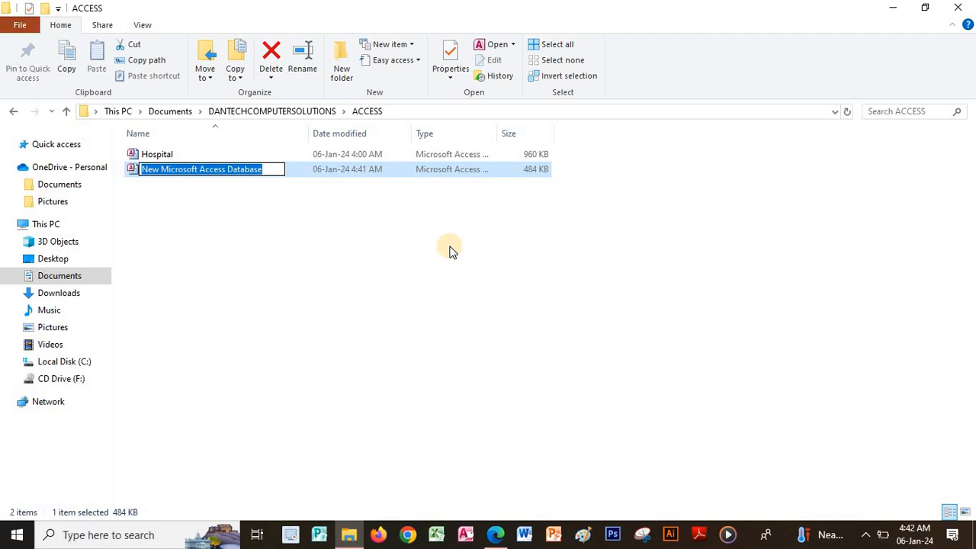
pyautogui.press('Return')
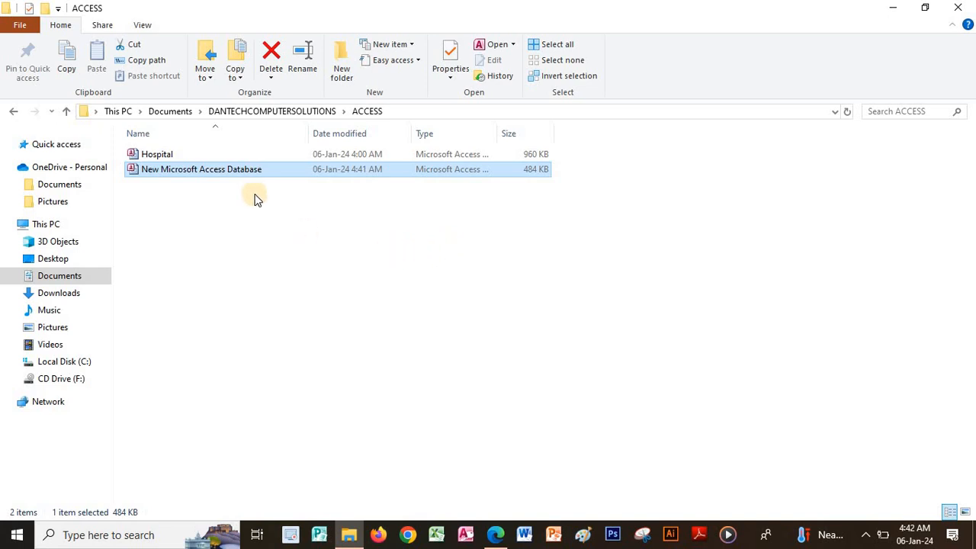
# Rename the new Access database file as Juicyfruit and open it in Microsoft Access
pyautogui.doubleClick(223, 169)
pyautogui.rightClick(224, 164)
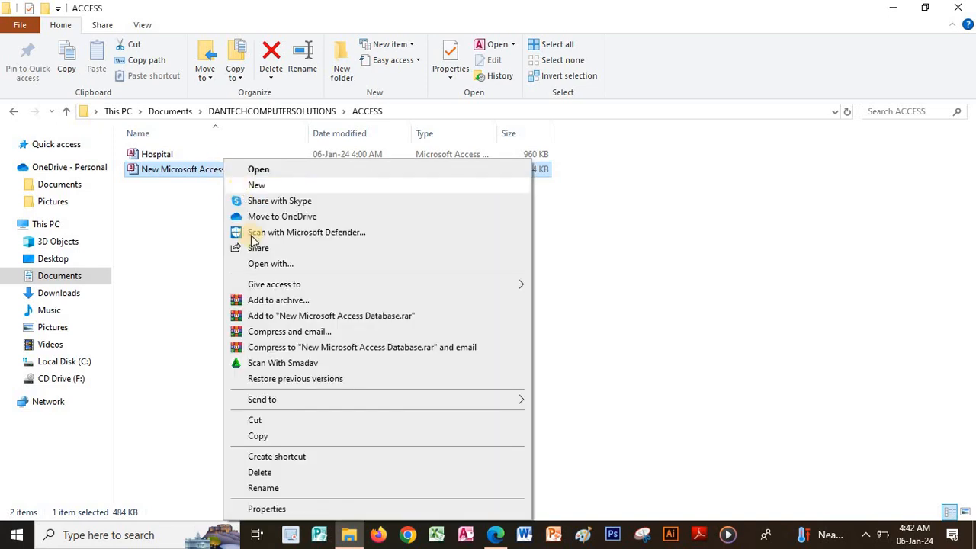
pyautogui.click(263, 488)
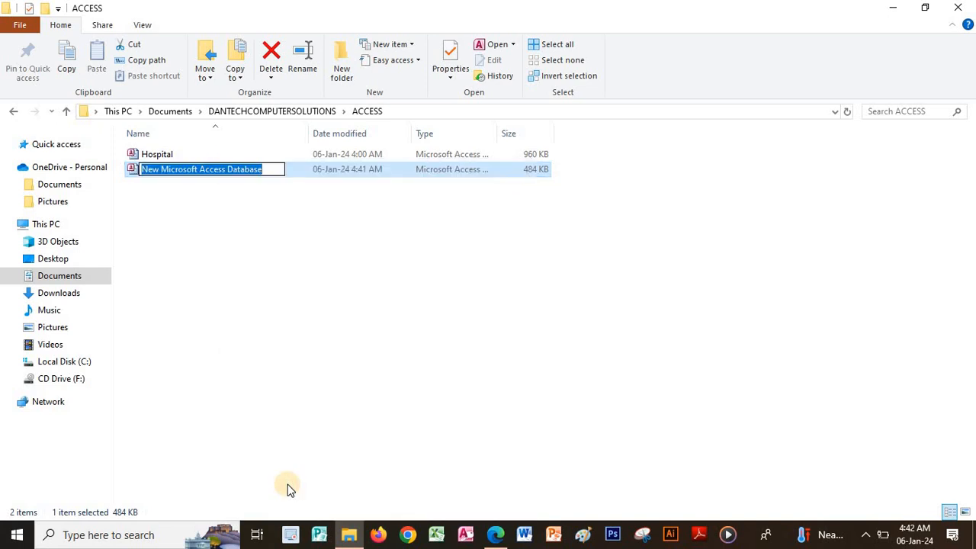
pyautogui.write('Jui')
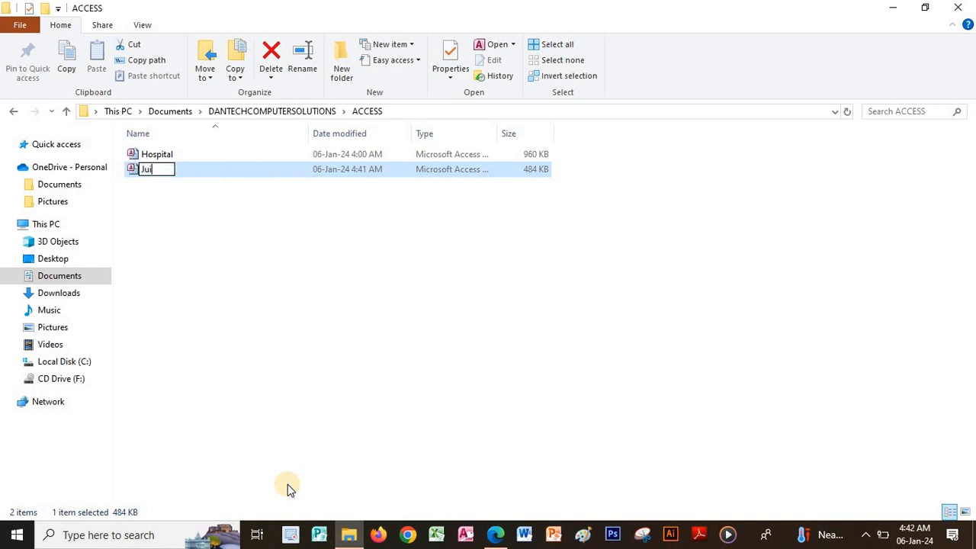
pyautogui.write('cyfruit')
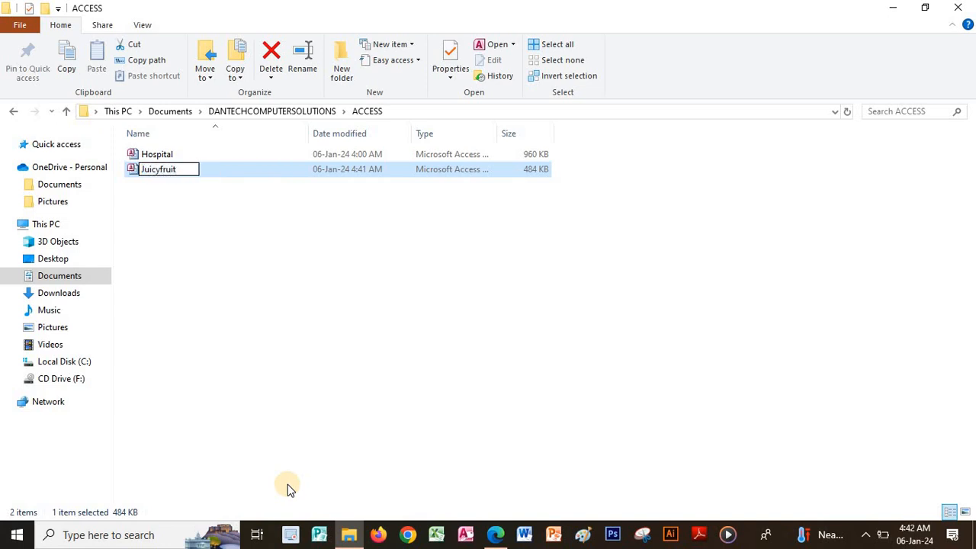
pyautogui.press('Return')
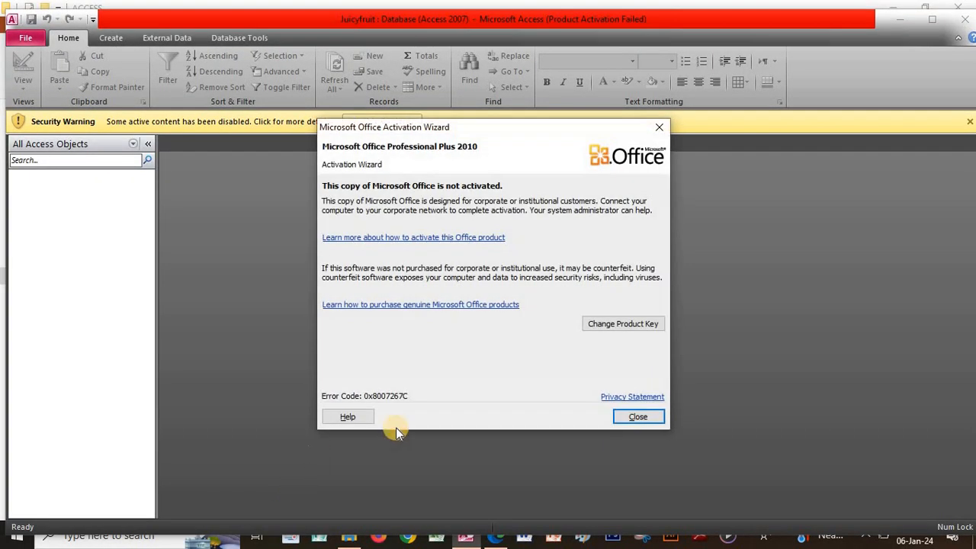
# Dismiss the Office activation wizard and enable the database's disabled content in a maximized window
pyautogui.click(641, 417)
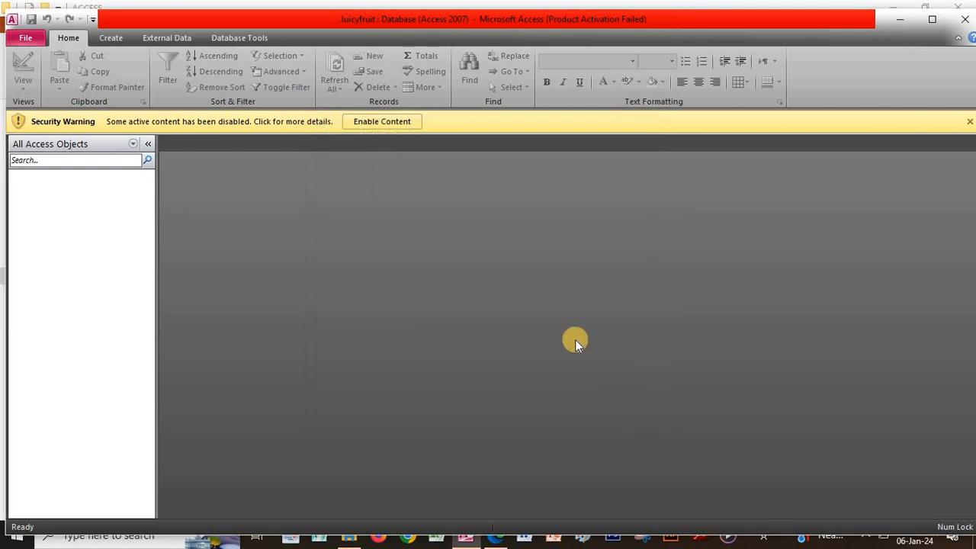
pyautogui.click(390, 122)
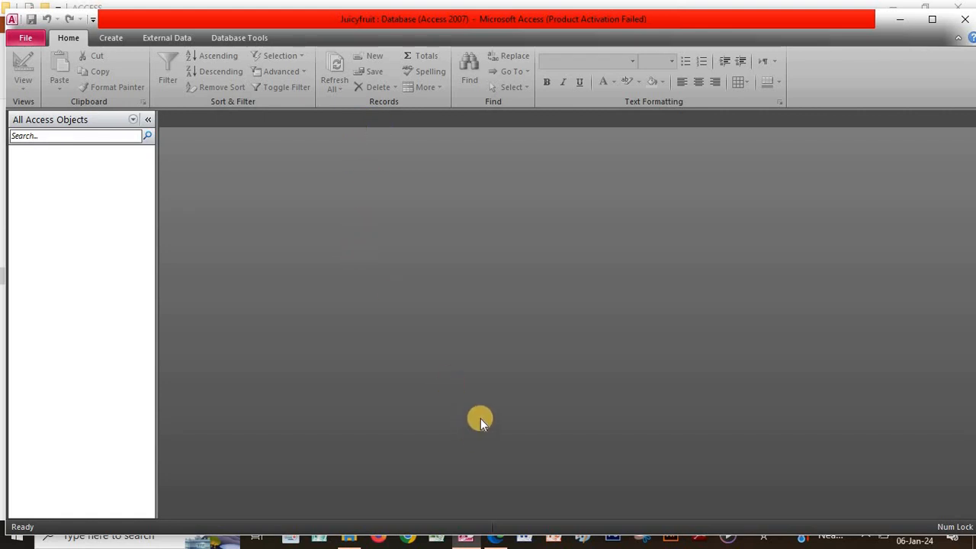
pyautogui.click(931, 19)
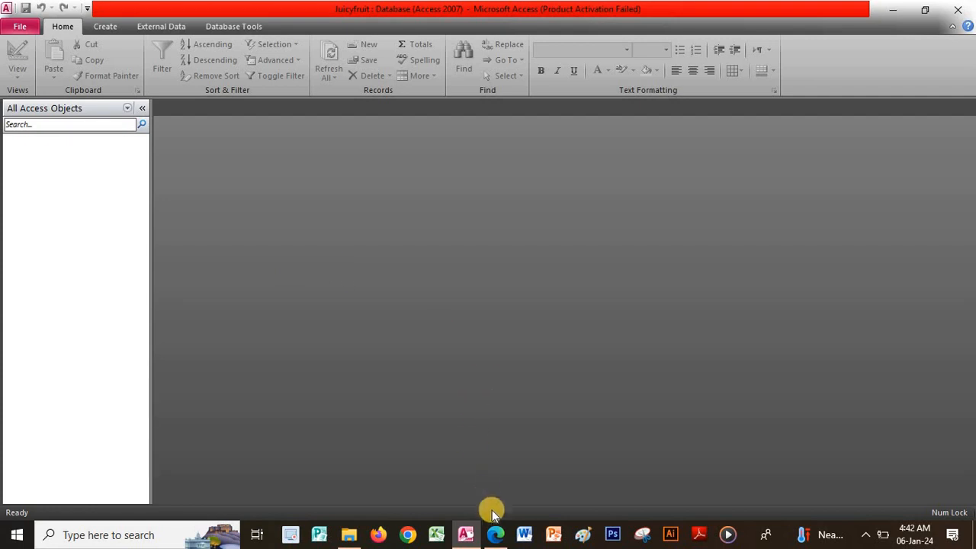
# Check the Farmers table in the exercise PDF in Edge, and back in Access design a new table with fields Farmercode and Farmername
pyautogui.click(495, 533)
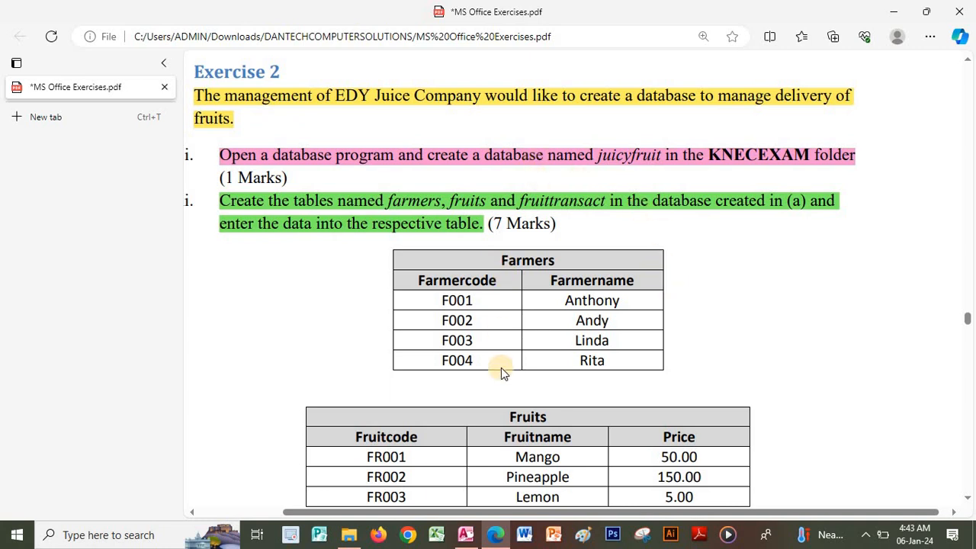
pyautogui.click(466, 535)
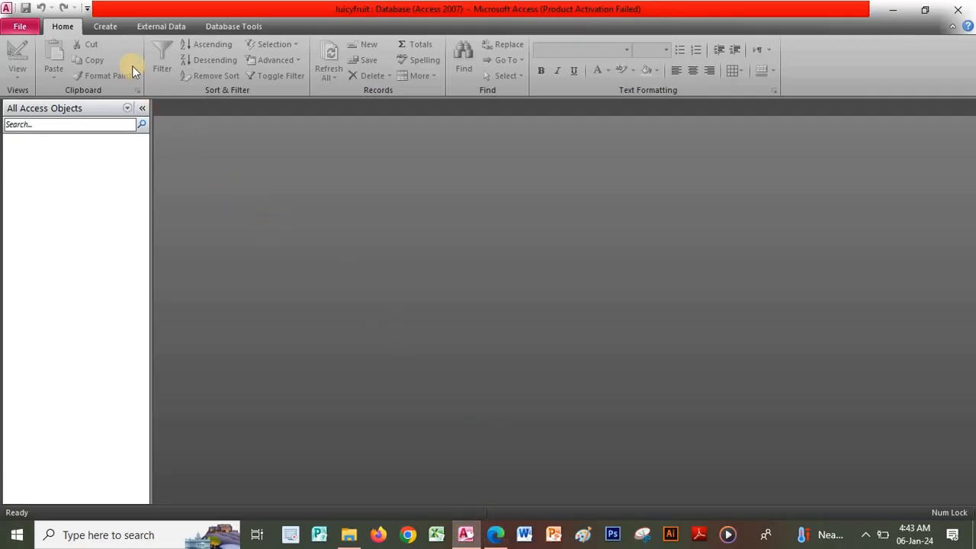
pyautogui.click(108, 27)
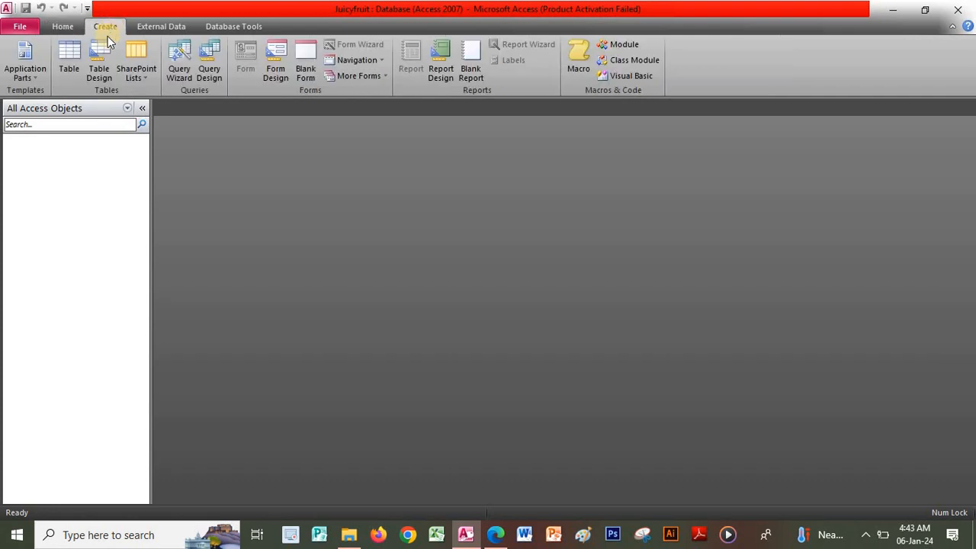
pyautogui.click(103, 57)
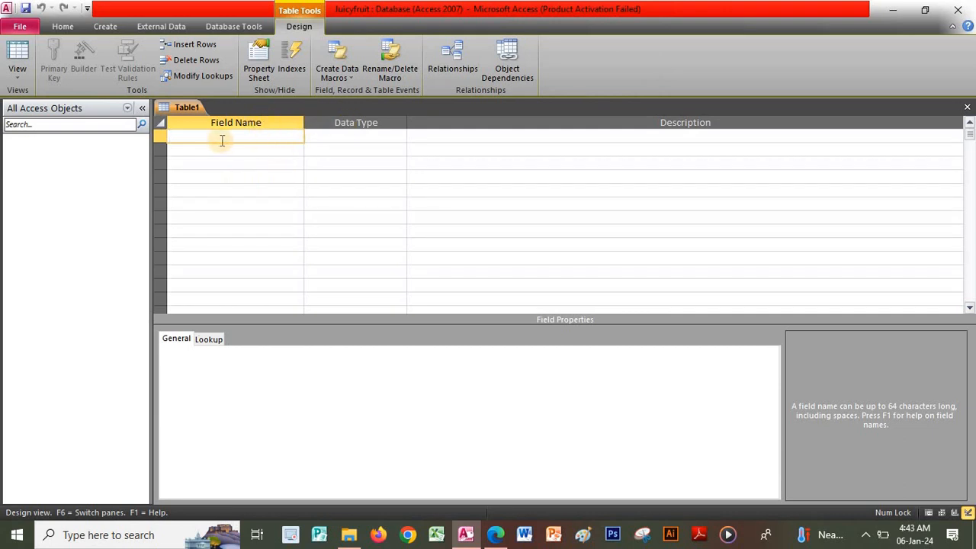
pyautogui.write('Farmercode')
pyautogui.press('Down')
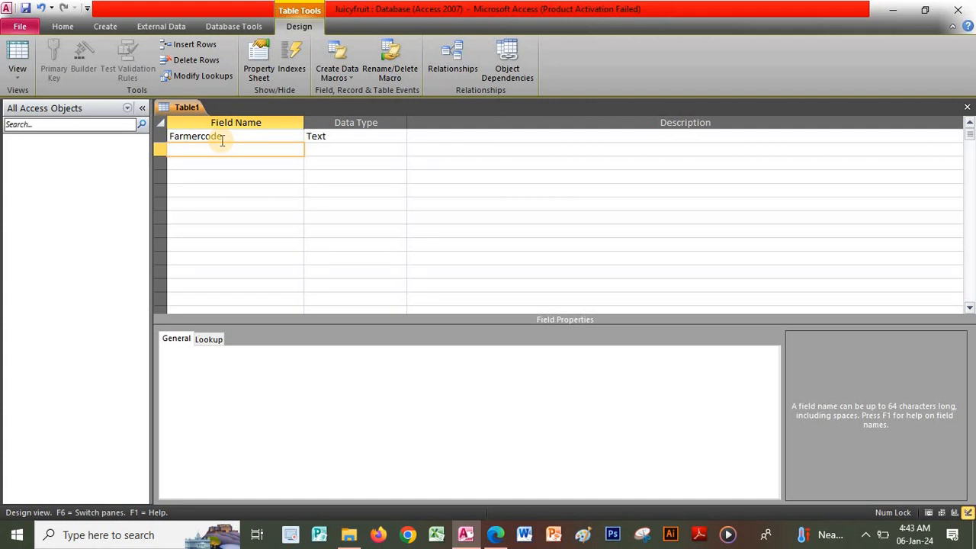
pyautogui.write('Farmername')
# Set the Farmercode field as the primary key of the new table
pyautogui.click(222, 138)
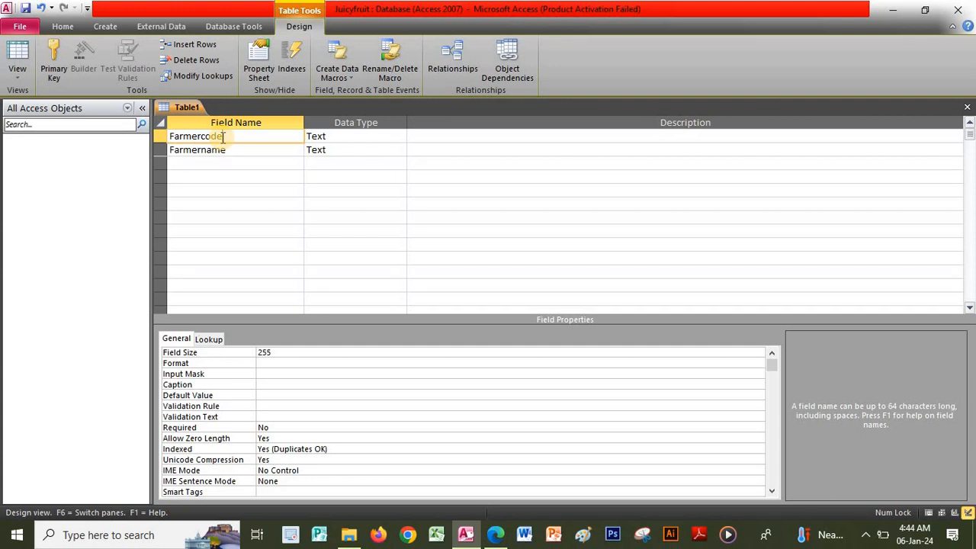
pyautogui.click(227, 136)
pyautogui.rightClick(227, 135)
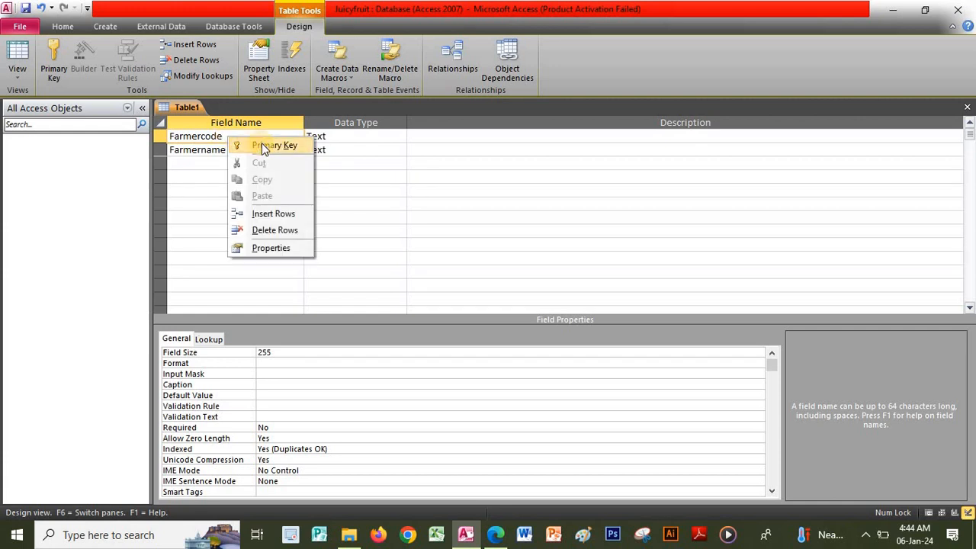
pyautogui.click(262, 144)
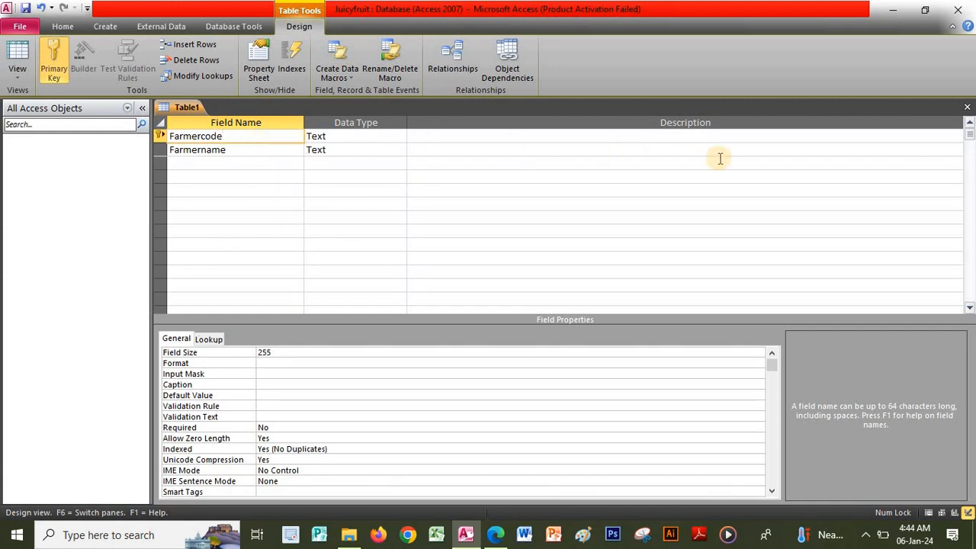
# Close the table design and save the table as Farmers
pyautogui.click(966, 106)
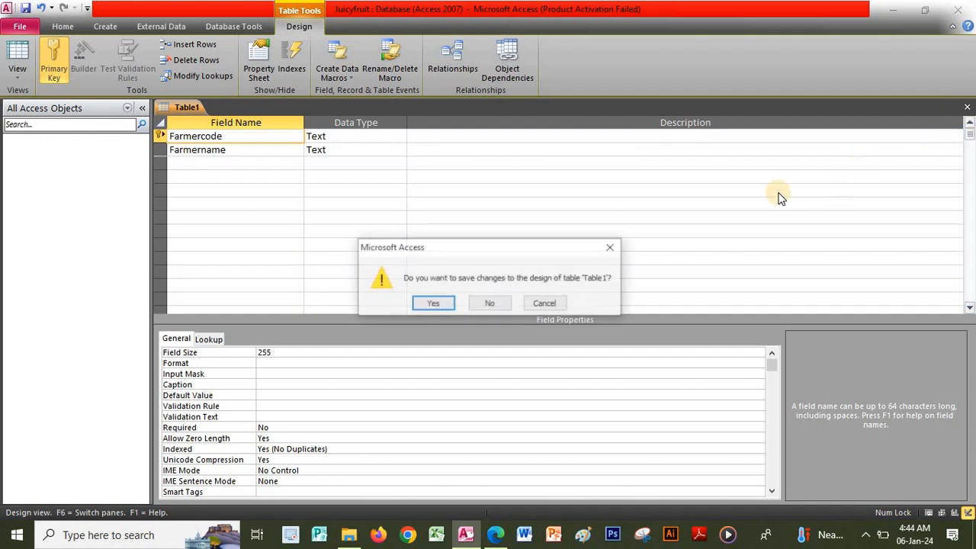
pyautogui.click(434, 304)
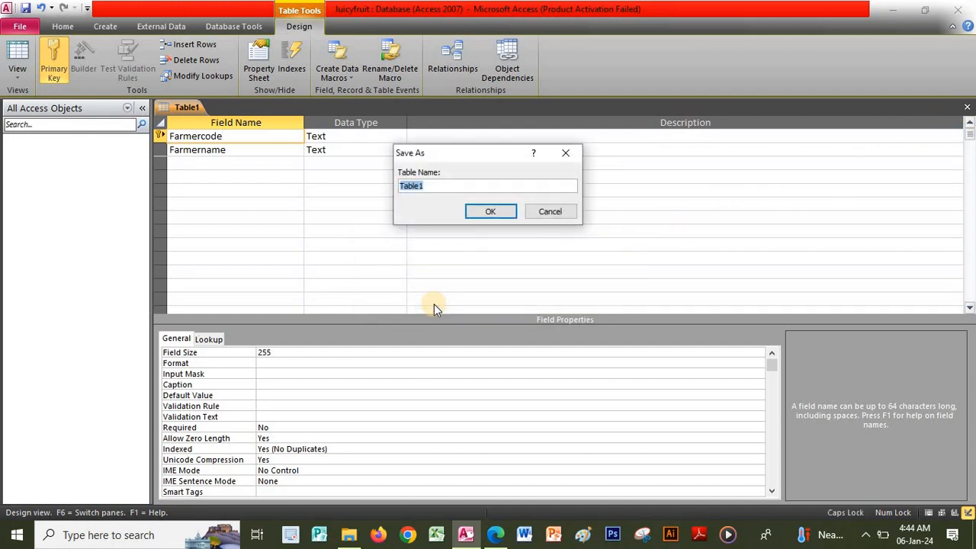
pyautogui.write('Farmers')
pyautogui.click(494, 213)
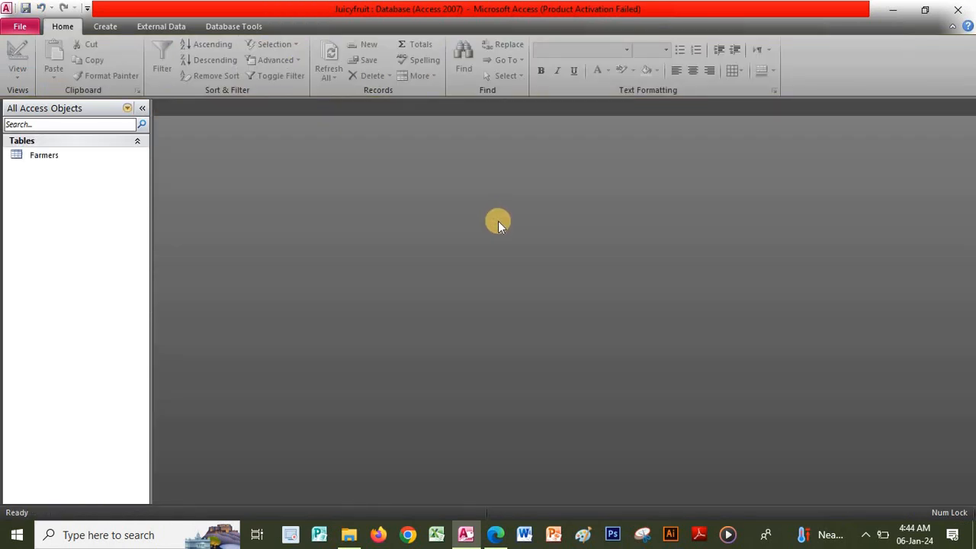
# Check the Fruits table in the exercise PDF in Edge, and back in Access start a new table design with a Fruitcode field
pyautogui.click(495, 533)
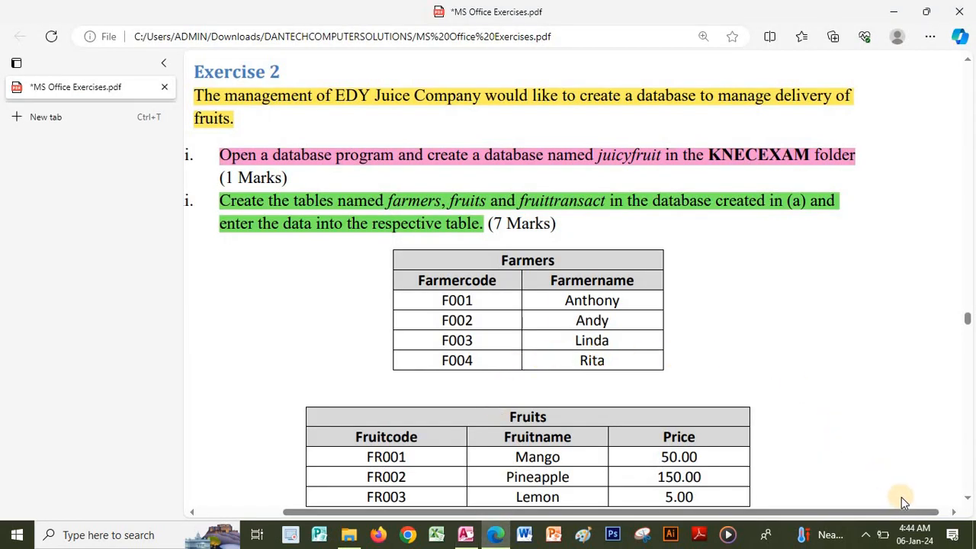
pyautogui.scroll(-4, 768, 440)
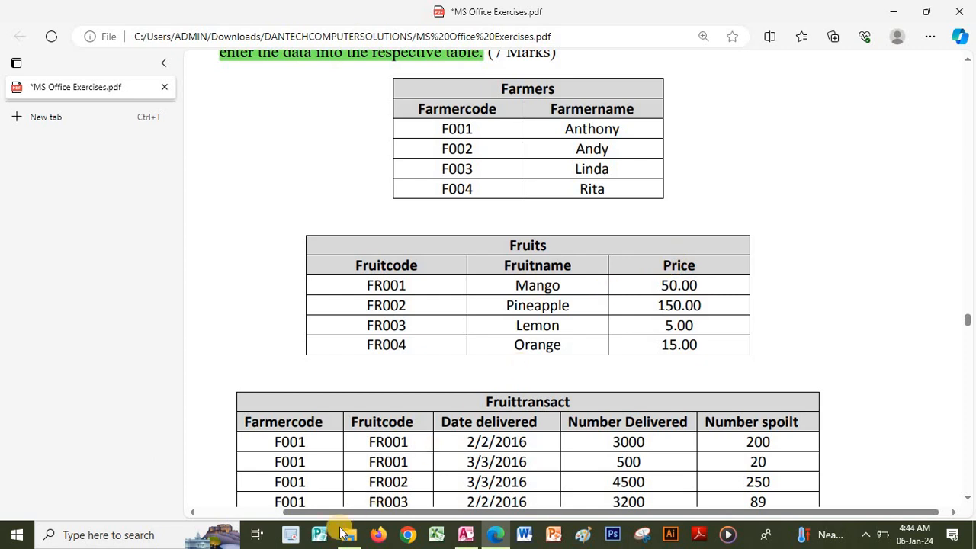
pyautogui.click(465, 534)
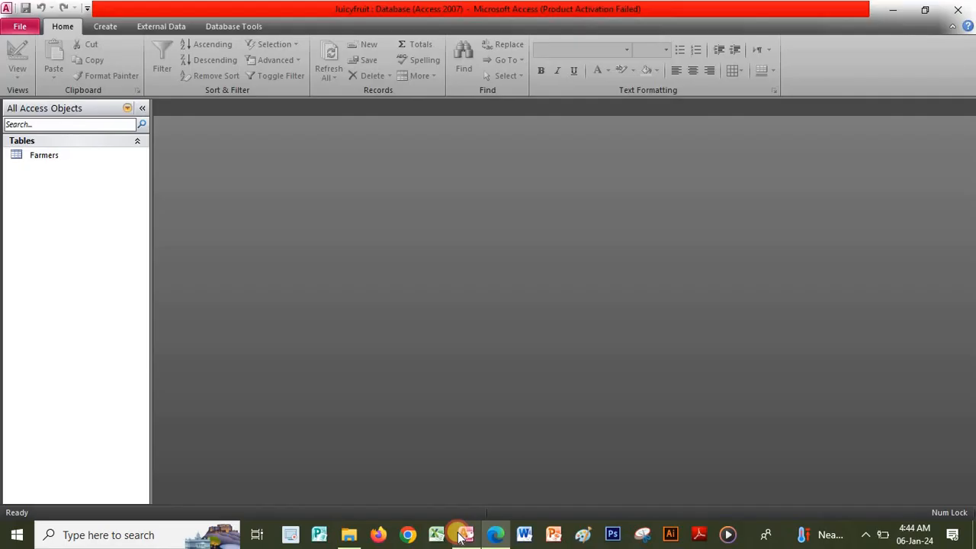
pyautogui.click(111, 26)
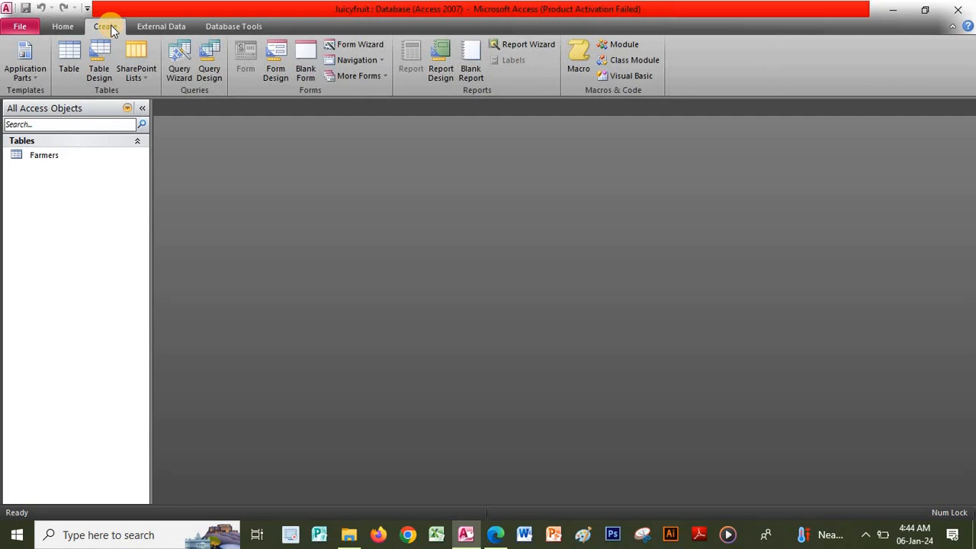
pyautogui.click(103, 70)
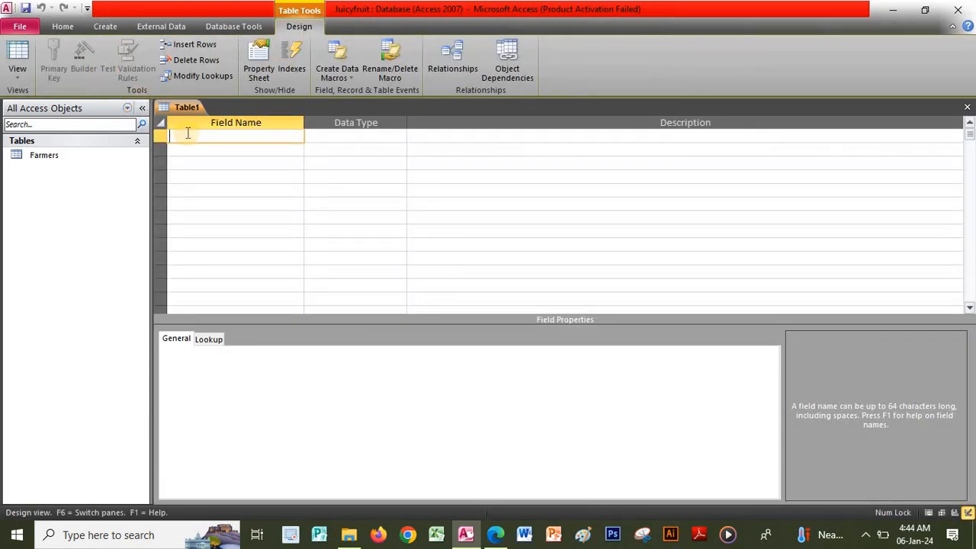
pyautogui.write('Fruitcode')
pyautogui.press('Down')
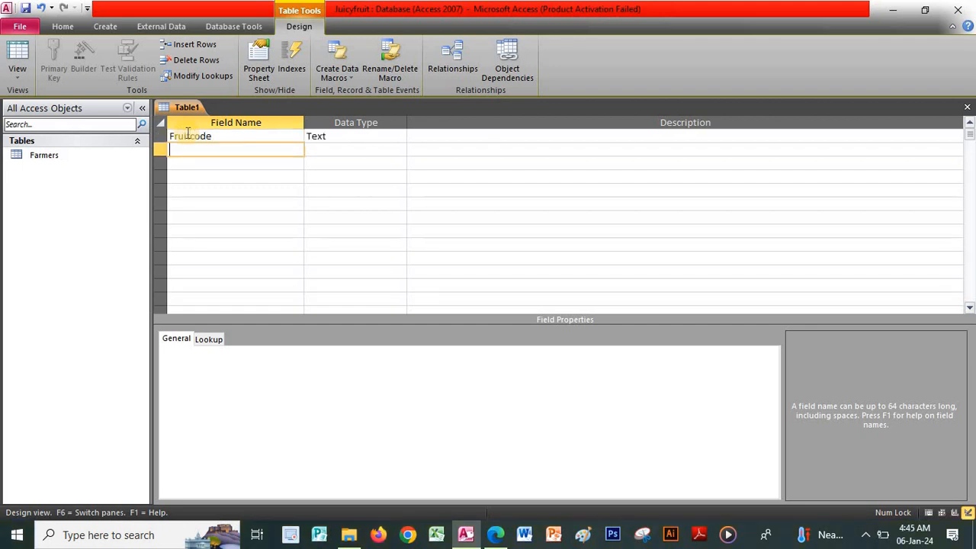
# Add the fields Fruitname and Price below Fruitcode in the new table design
pyautogui.press('capslock')
pyautogui.write('F')
pyautogui.press('capslock')
pyautogui.write('ruitname')
pyautogui.press('Down')
pyautogui.press('capslock')
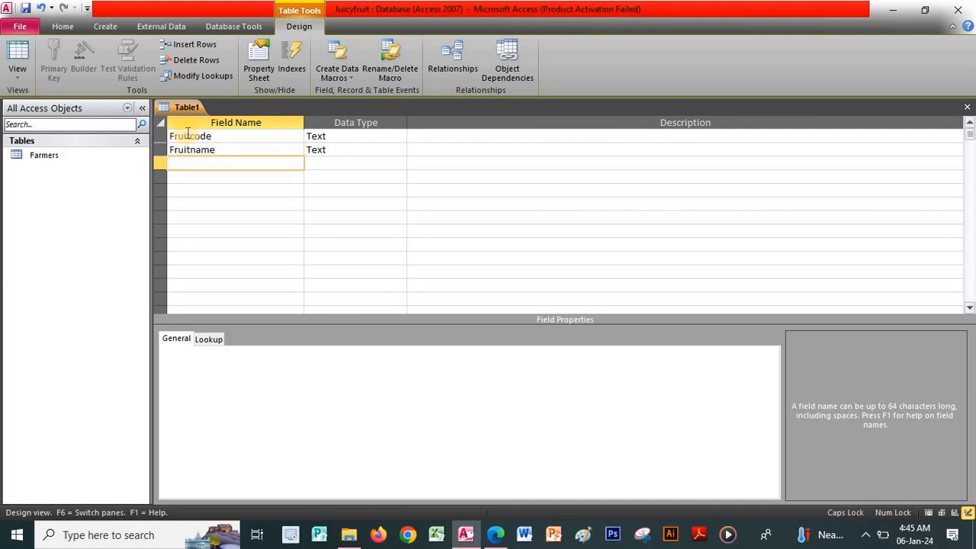
pyautogui.write('P')
pyautogui.press('capslock')
pyautogui.write('rice')
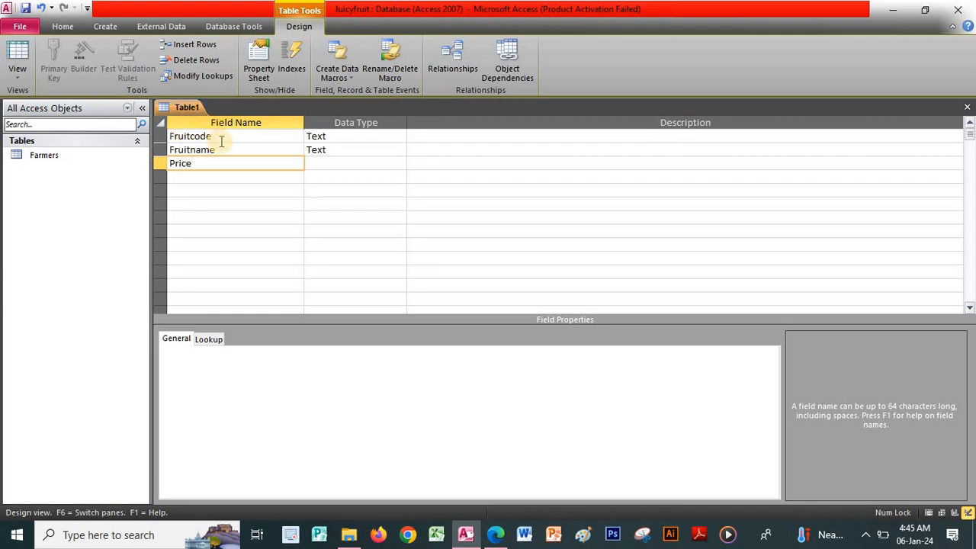
# Set the Fruitcode field as the table's primary key
pyautogui.click(221, 136)
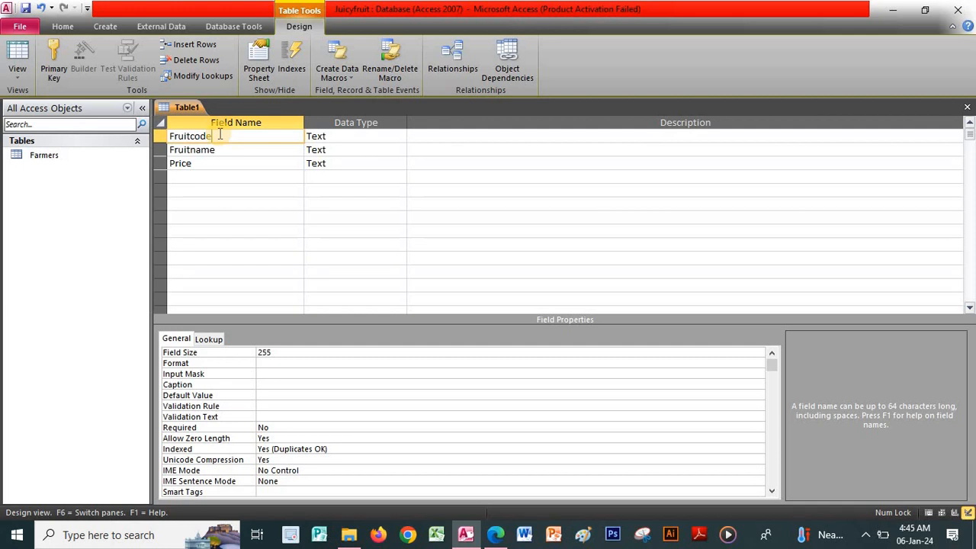
pyautogui.rightClick(218, 135)
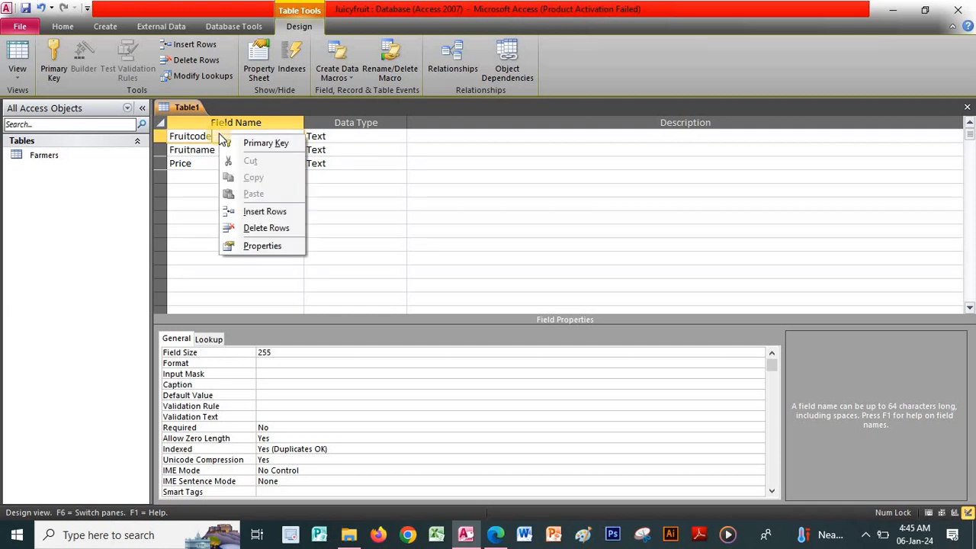
pyautogui.click(243, 143)
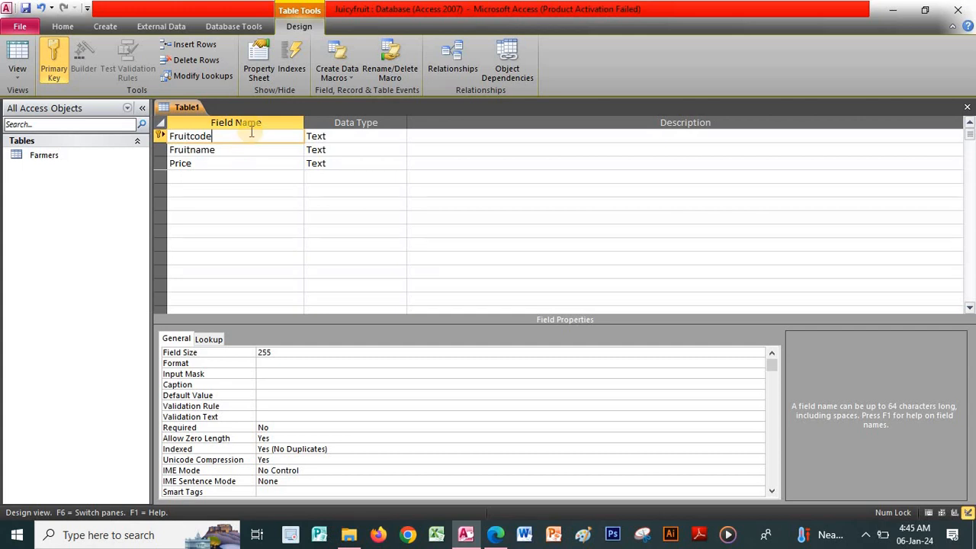
# Change the Price field's data type to Currency
pyautogui.click(352, 162)
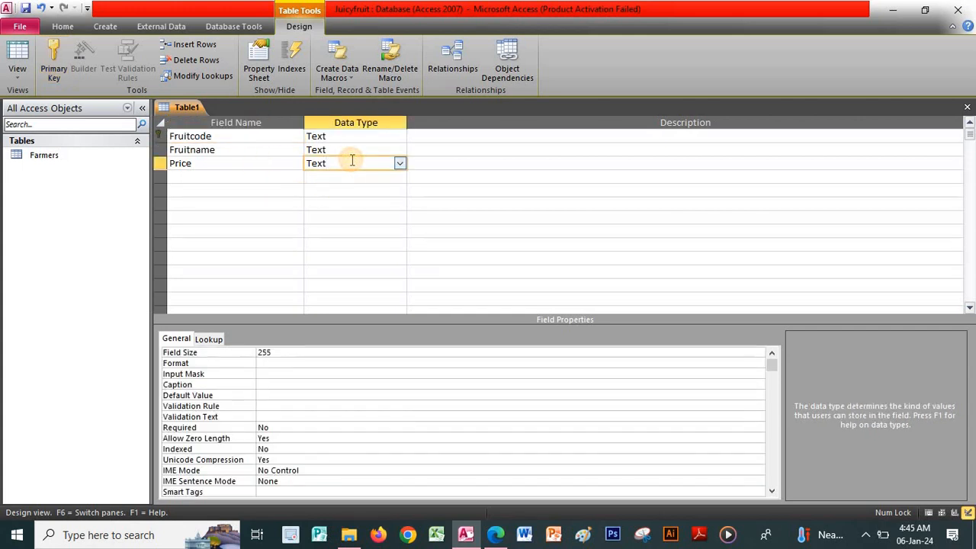
pyautogui.click(397, 164)
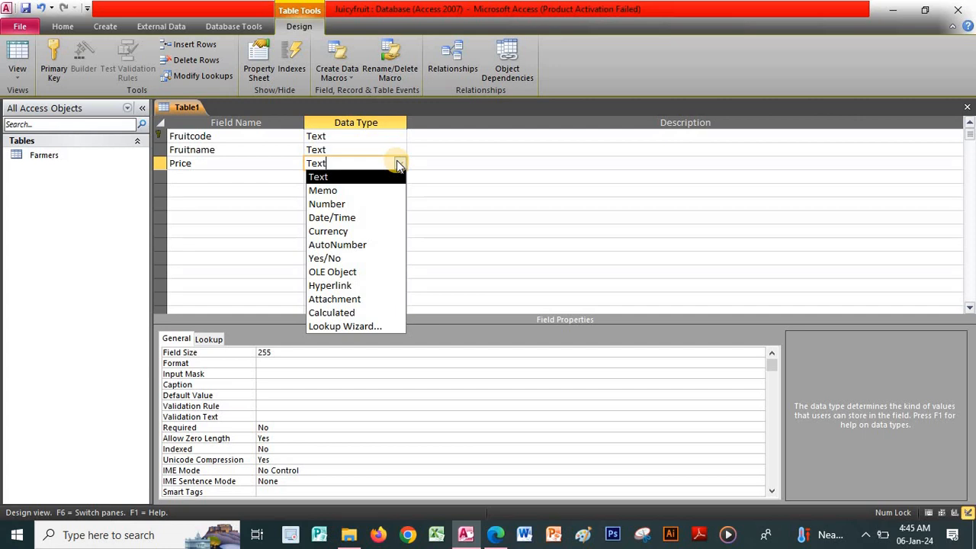
pyautogui.click(333, 235)
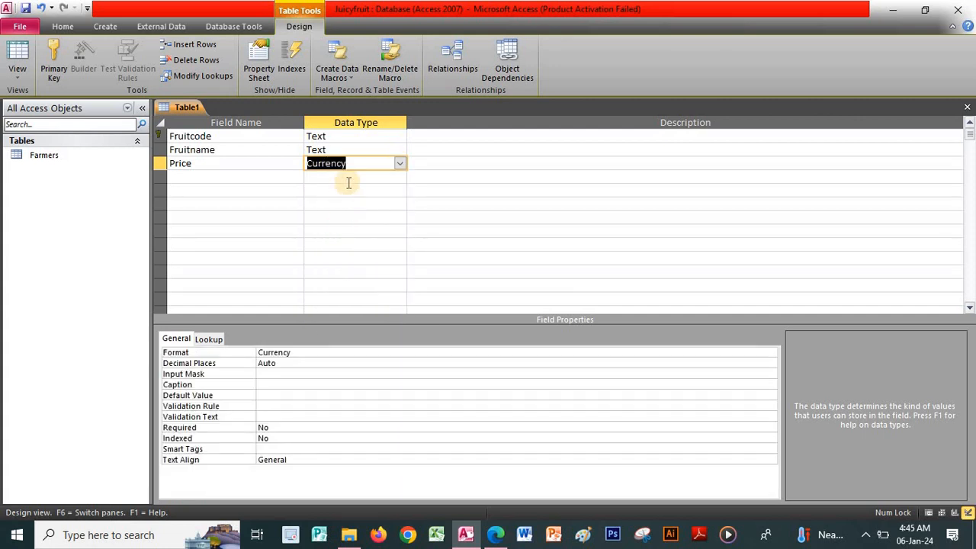
# Set the Price field's format to Standard and its decimal places to 2
pyautogui.click(245, 163)
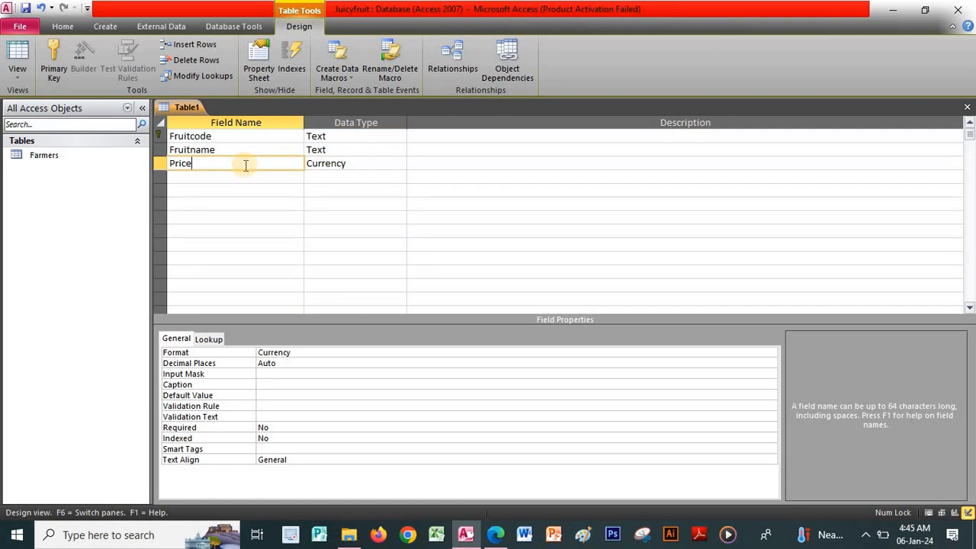
pyautogui.click(200, 353)
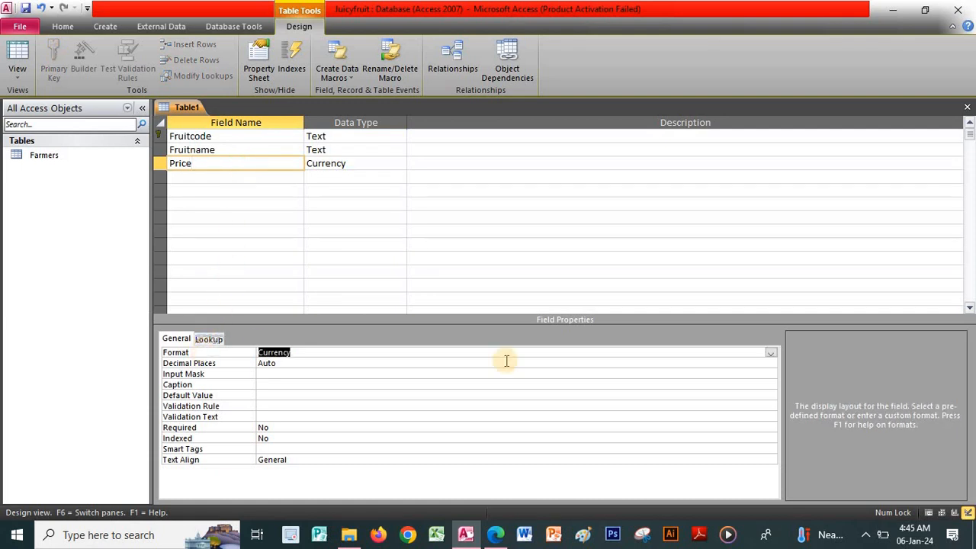
pyautogui.click(769, 354)
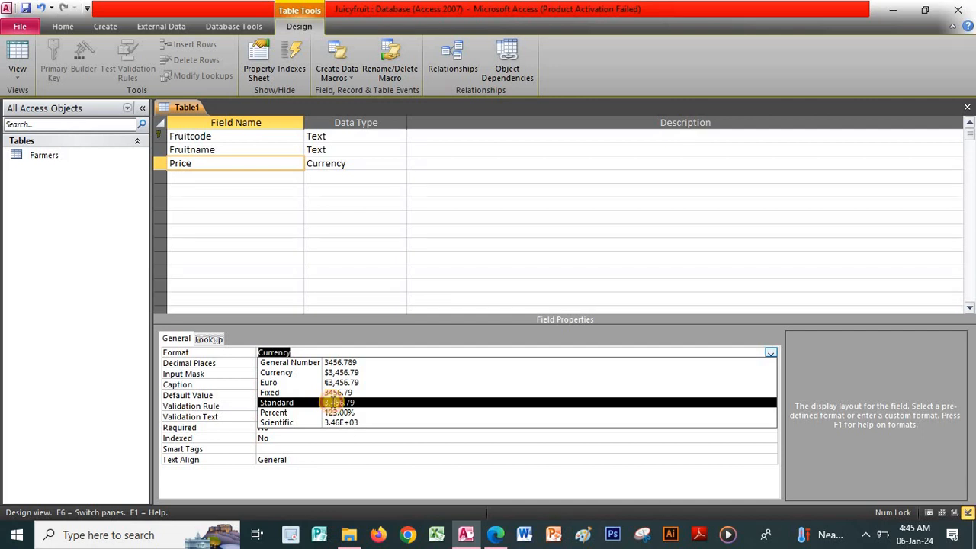
pyautogui.click(333, 404)
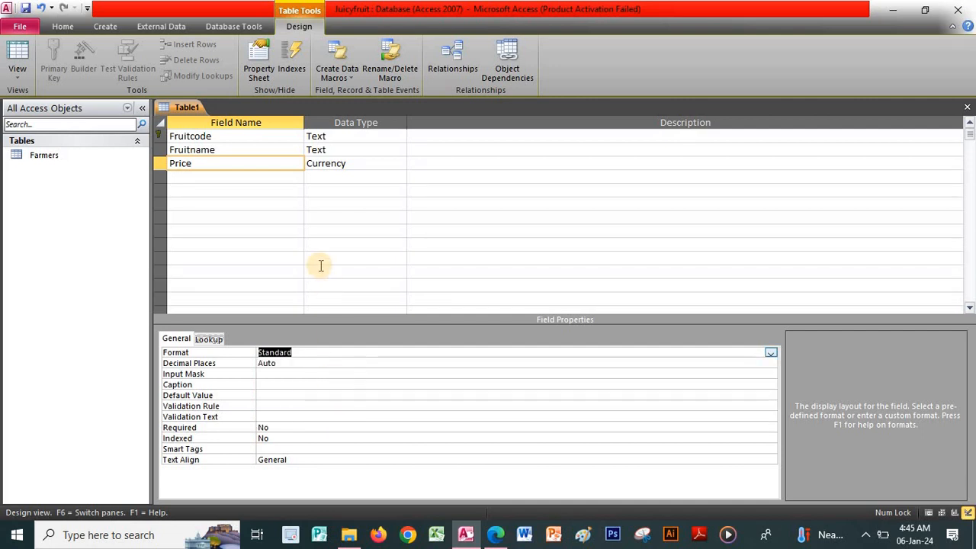
pyautogui.click(241, 366)
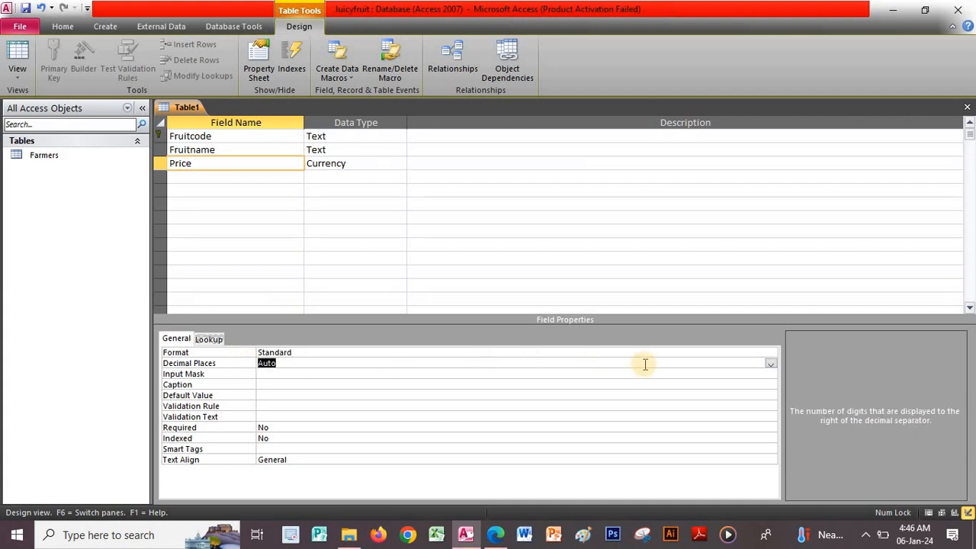
pyautogui.click(769, 363)
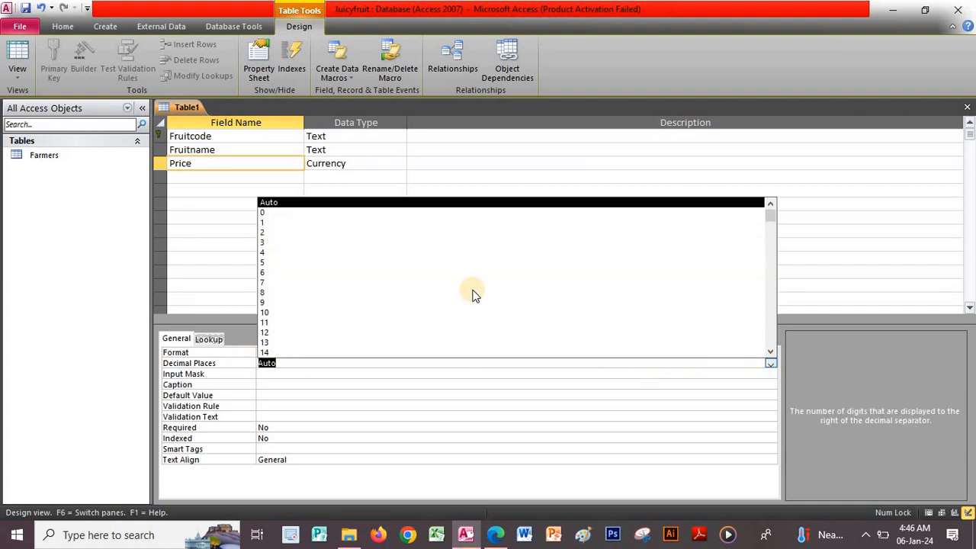
pyautogui.click(300, 237)
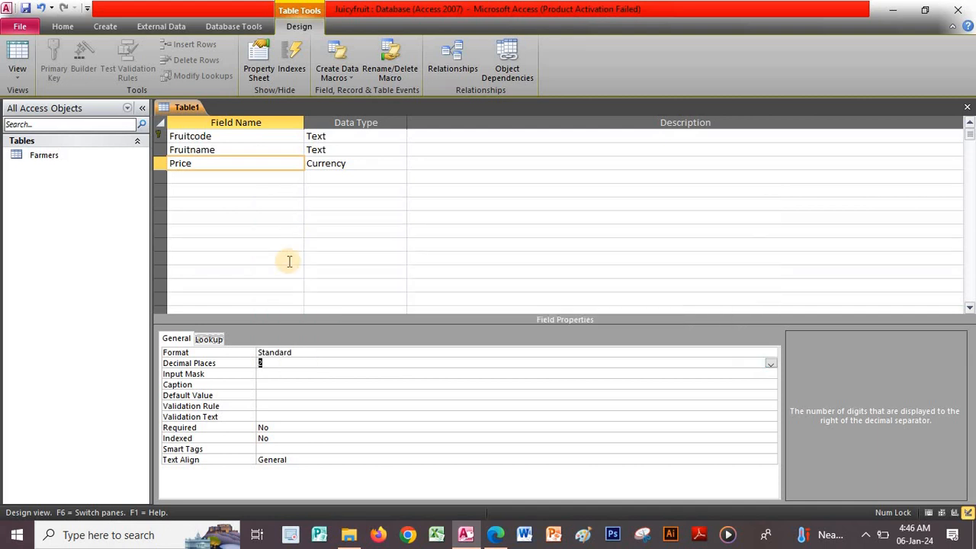
# Save the new table design as Fruits
pyautogui.click(238, 148)
pyautogui.click(231, 136)
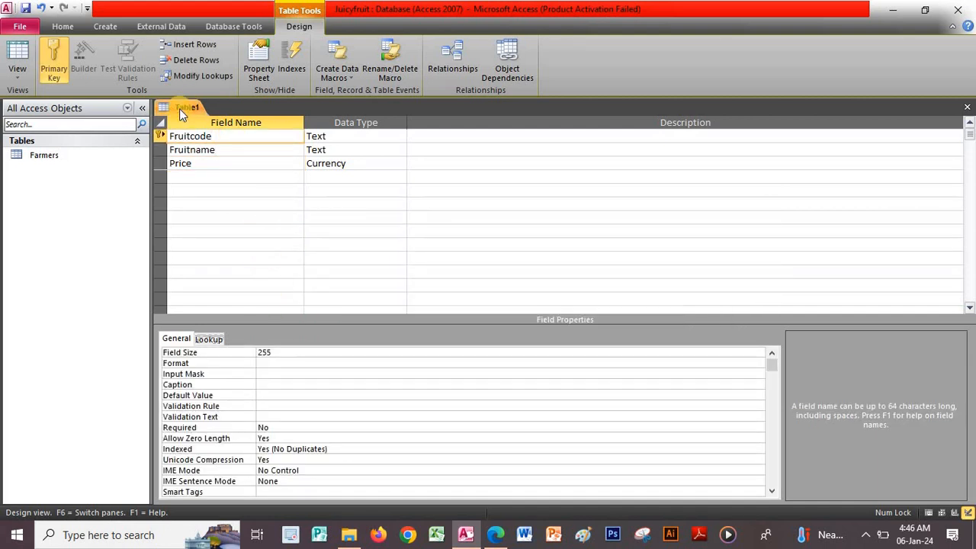
pyautogui.rightClick(181, 104)
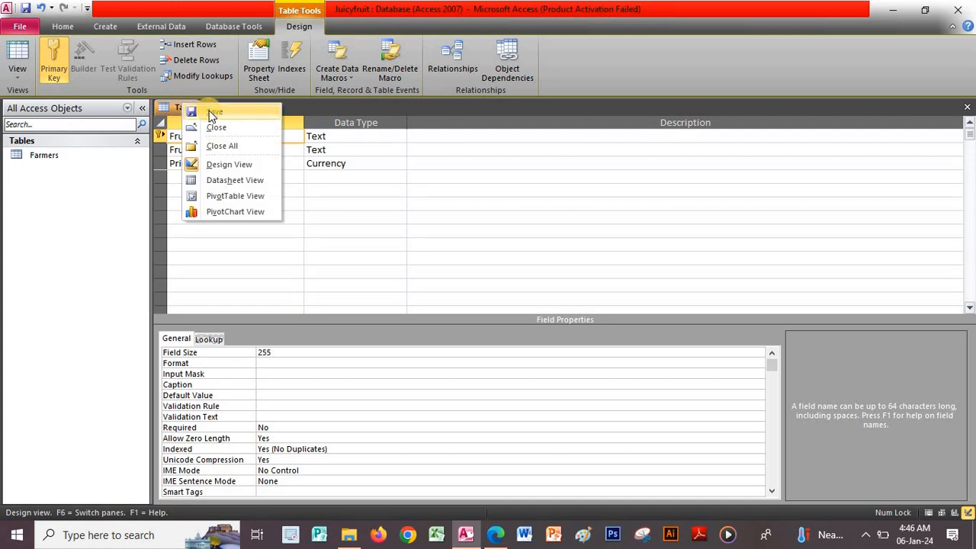
pyautogui.click(212, 113)
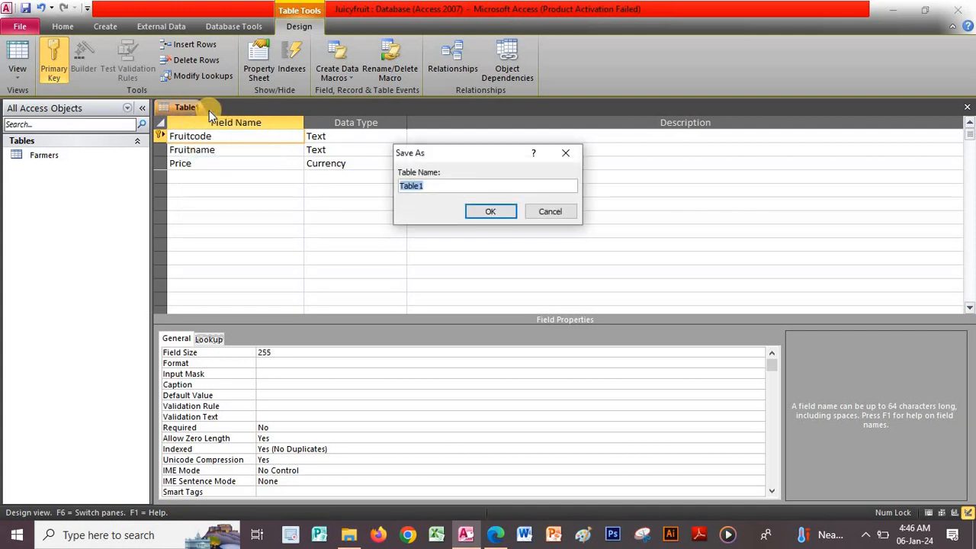
pyautogui.write('Fruits')
pyautogui.click(485, 212)
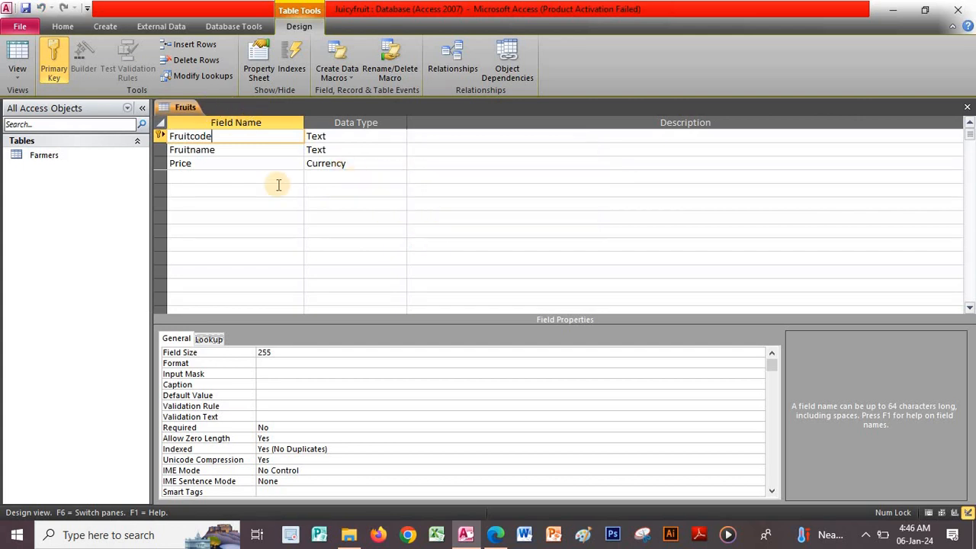
# Set the Price field's format to Standard again, and close the Fruits table with its design changes saved
pyautogui.click(213, 164)
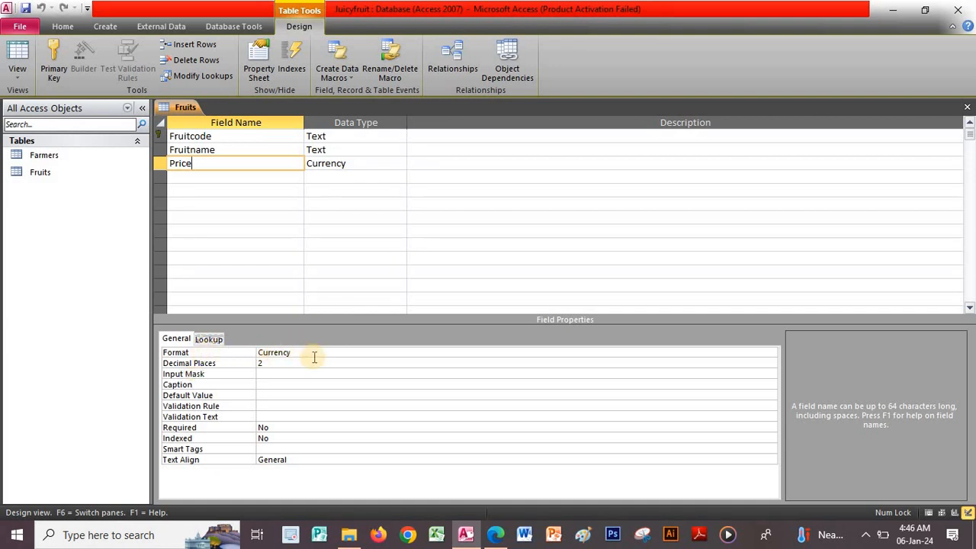
pyautogui.click(215, 353)
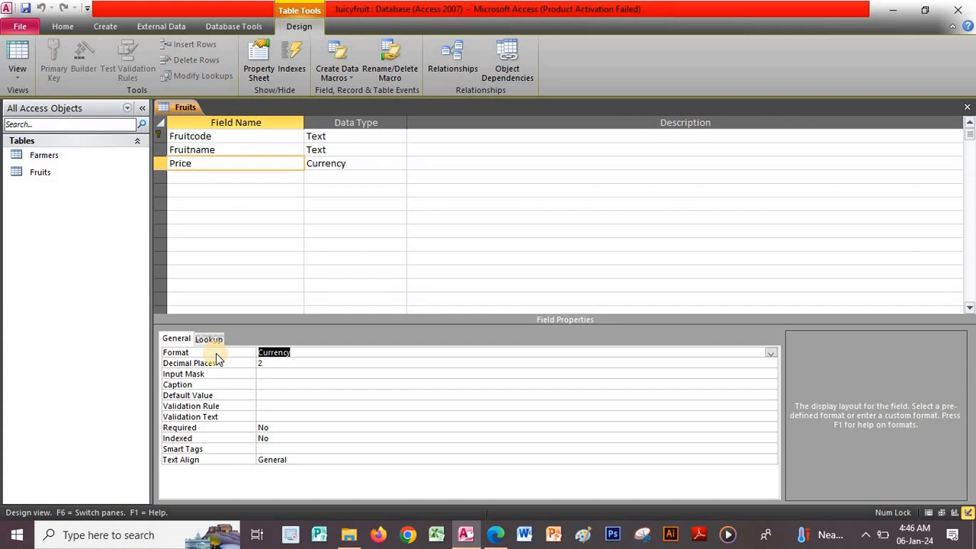
pyautogui.click(771, 353)
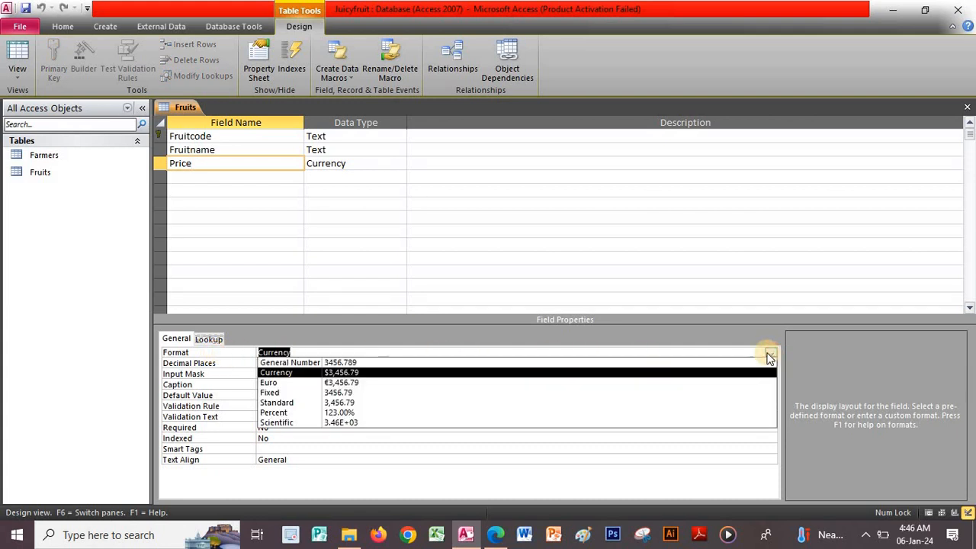
pyautogui.click(305, 403)
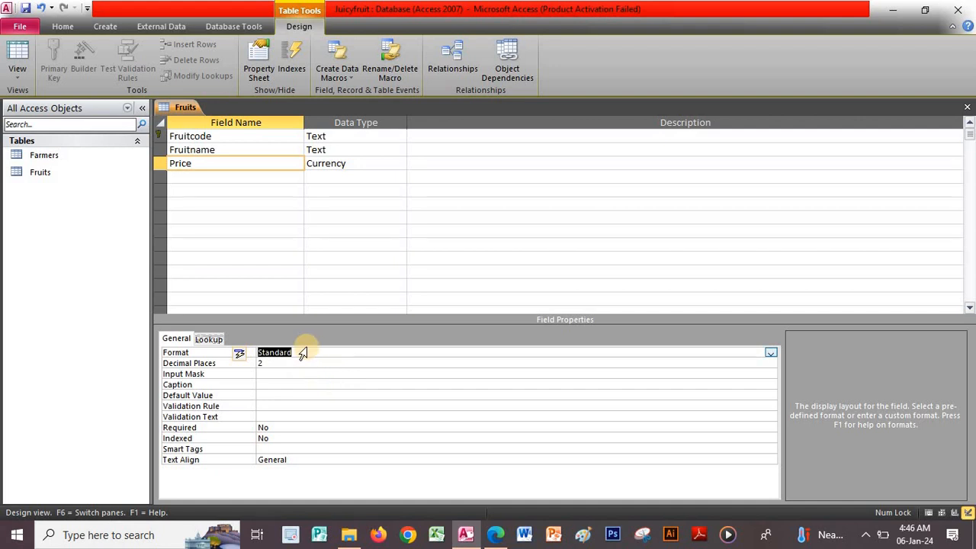
pyautogui.click(305, 352)
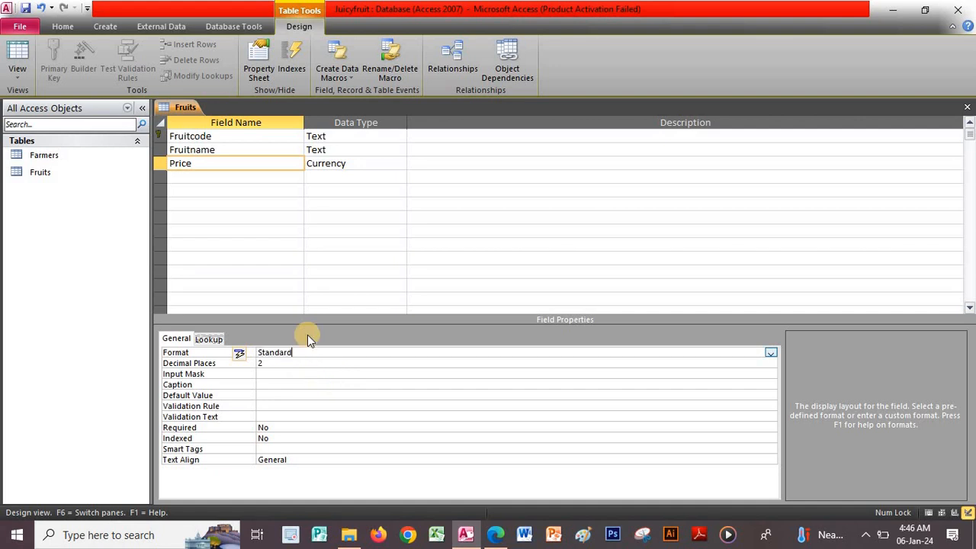
pyautogui.click(224, 150)
pyautogui.click(225, 165)
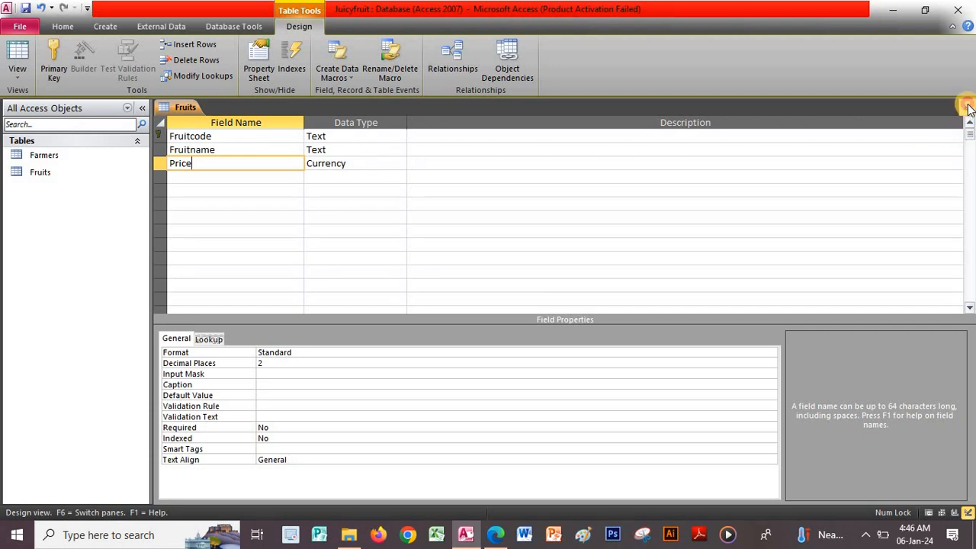
pyautogui.click(966, 108)
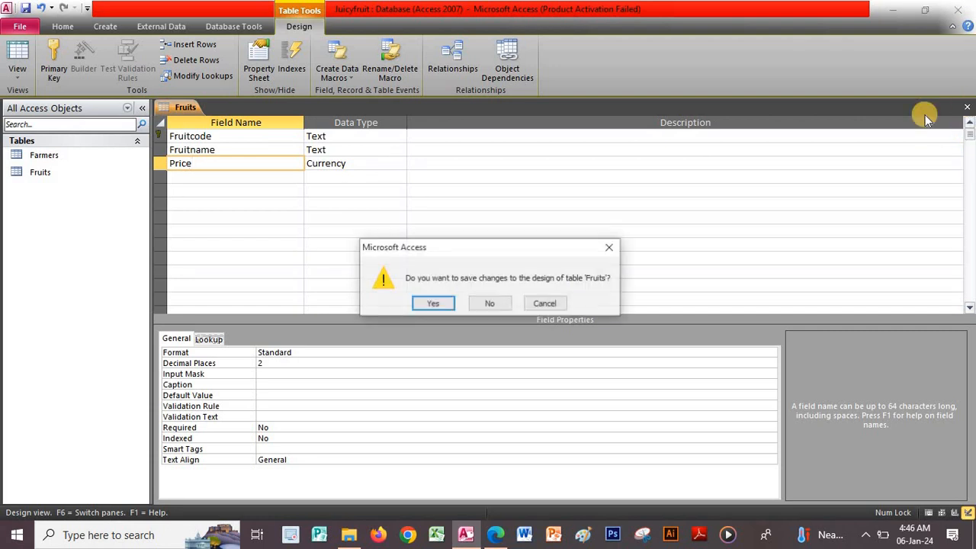
pyautogui.click(447, 305)
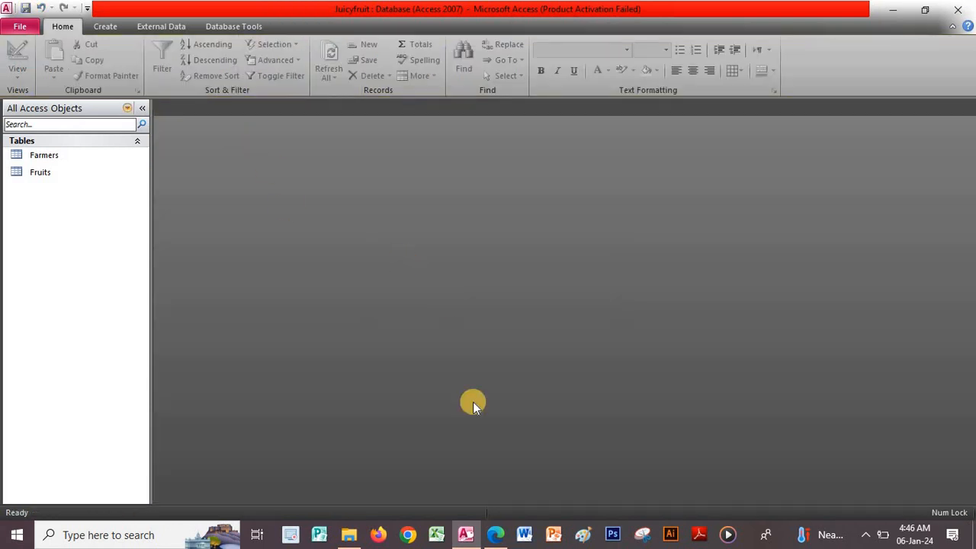
# Consult the Fruittransact table in the exercise PDF and start a new table design in Access
pyautogui.click(495, 534)
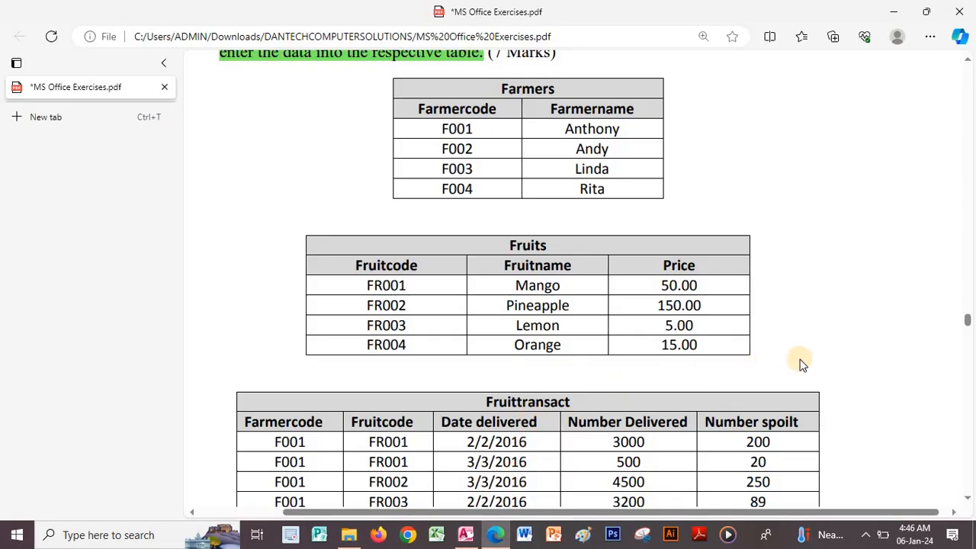
pyautogui.scroll(-3, 796, 359)
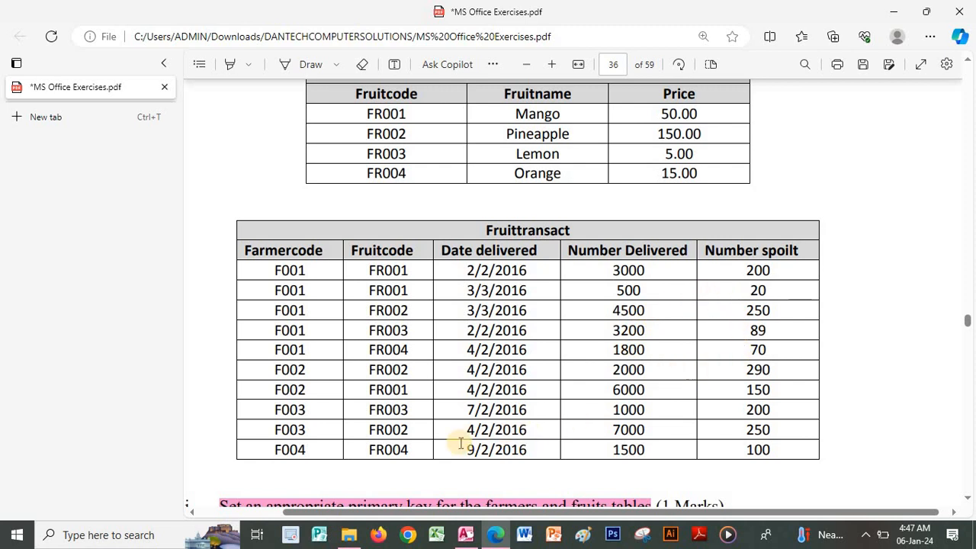
pyautogui.click(465, 534)
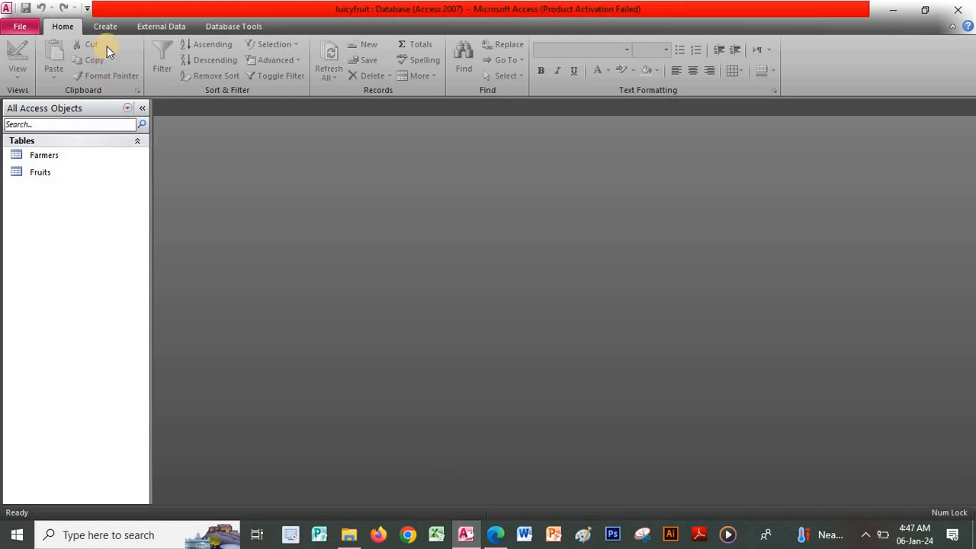
pyautogui.click(112, 26)
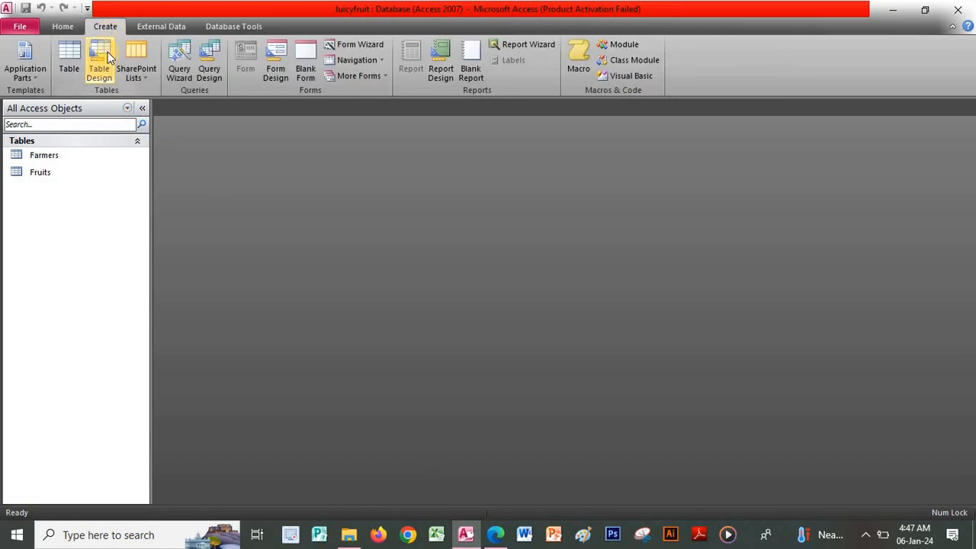
pyautogui.click(105, 55)
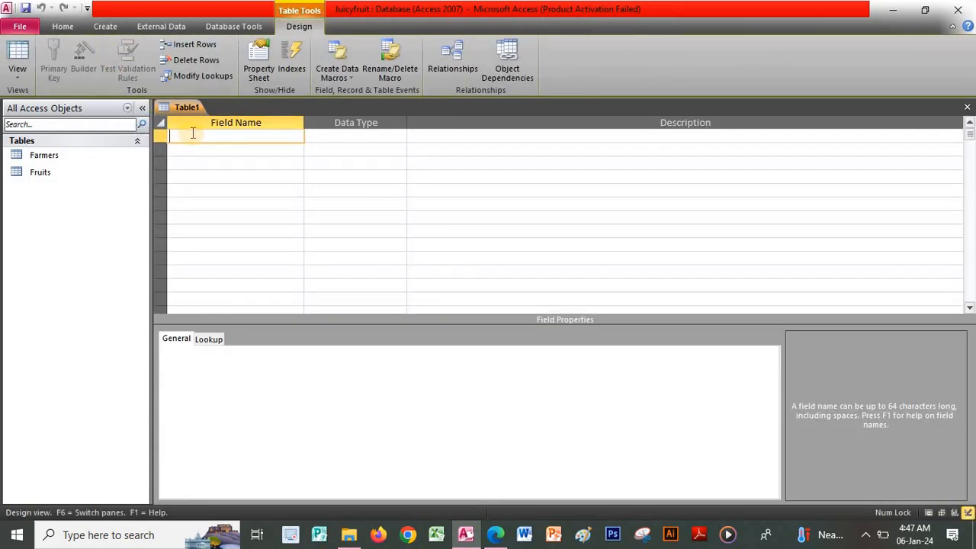
# Add the fields Farmercode and Fruitcode to the new table design
pyautogui.press('capslock')
pyautogui.write('F')
pyautogui.press('capslock')
pyautogui.write('armercode')
pyautogui.press('Down')
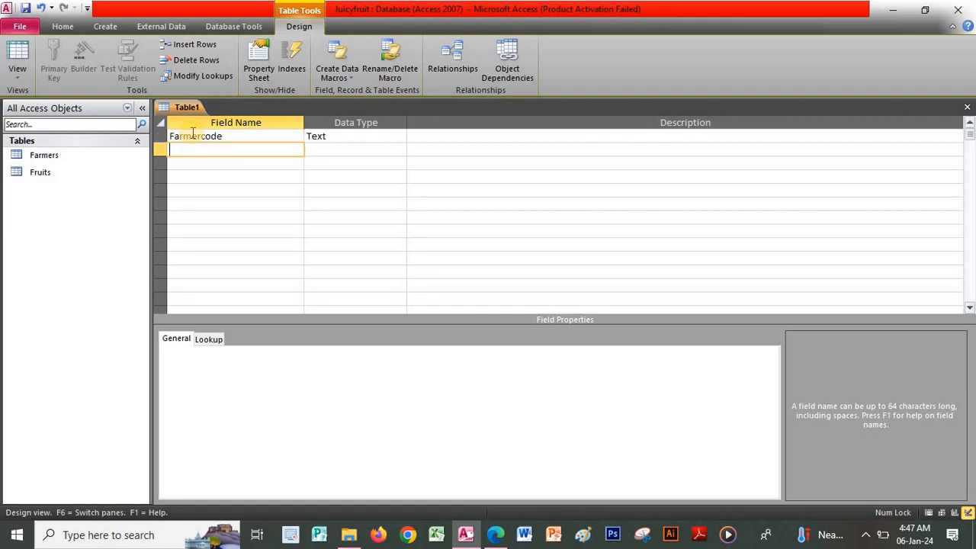
pyautogui.press('capslock')
pyautogui.write('F')
pyautogui.press('capslock')
pyautogui.write('ruitcode')
pyautogui.press('Down')
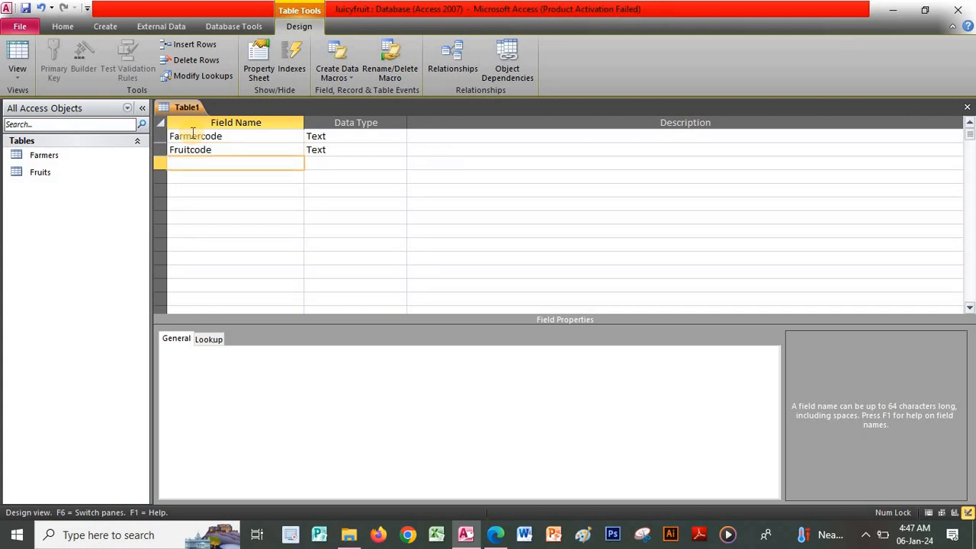
# Add the fields Date delivered, Number Delivered and Number spoilt below Fruitcode
pyautogui.press('capslock')
pyautogui.write('D')
pyautogui.press('capslock')
pyautogui.write('ate delivered')
pyautogui.press('Down')
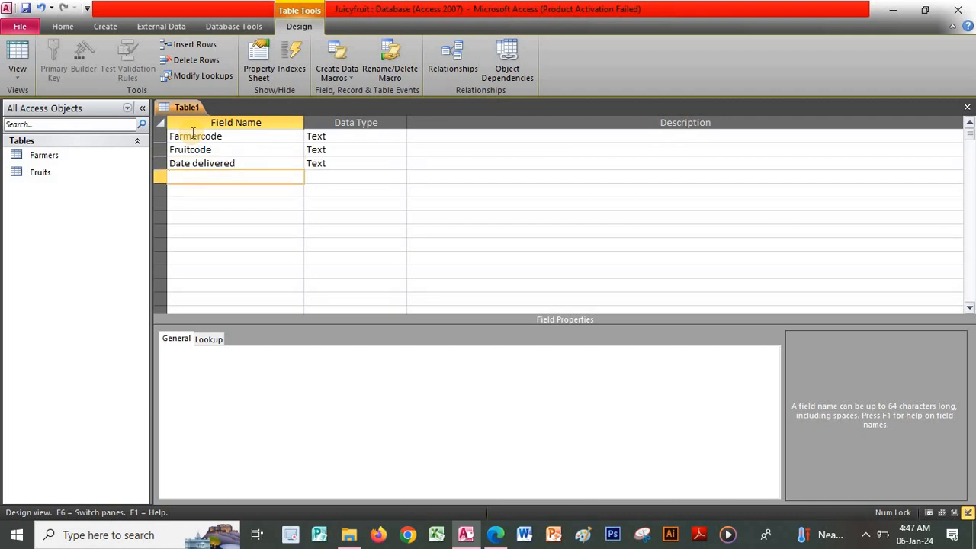
pyautogui.write('Number Delivere')
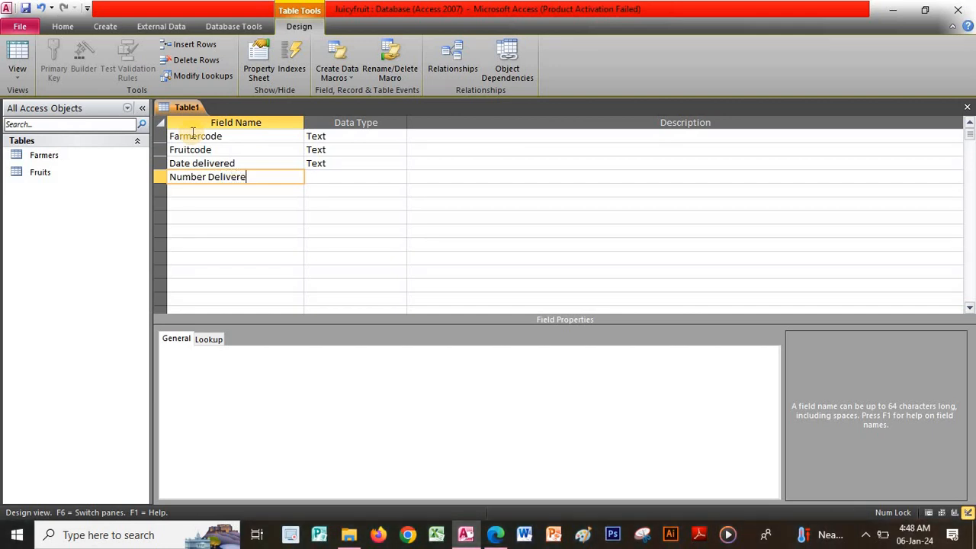
pyautogui.write('d')
pyautogui.press('Down')
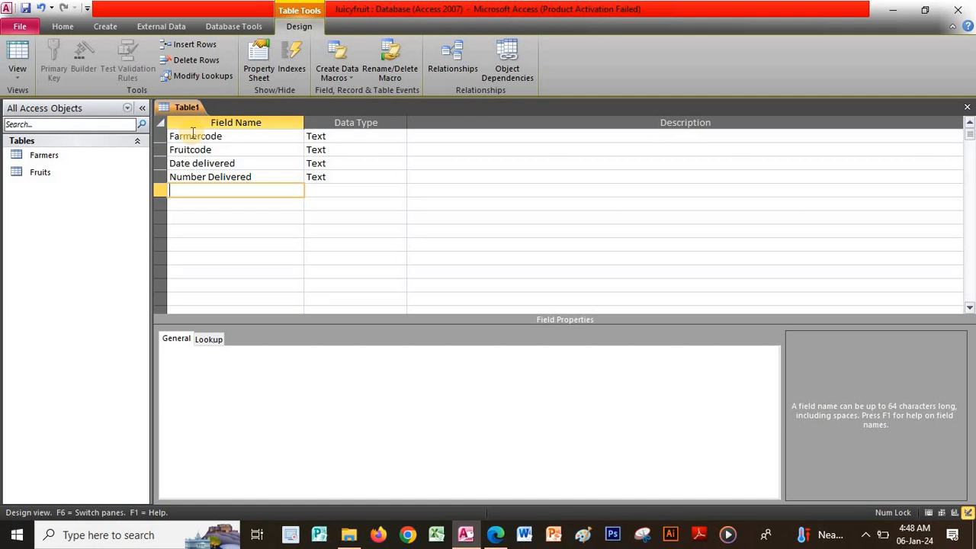
pyautogui.write('Number spoilt')
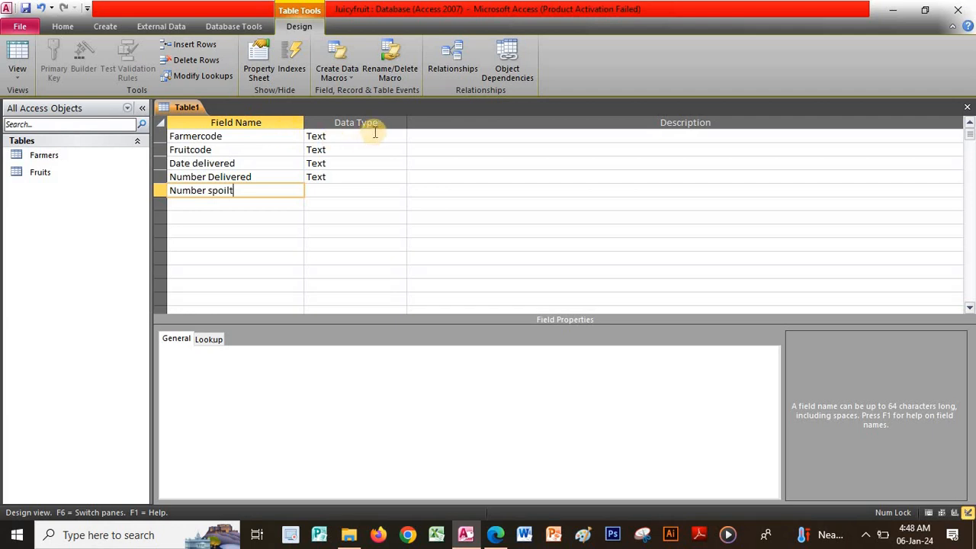
# Change the Date delivered field's data type to Date/Time
pyautogui.click(333, 164)
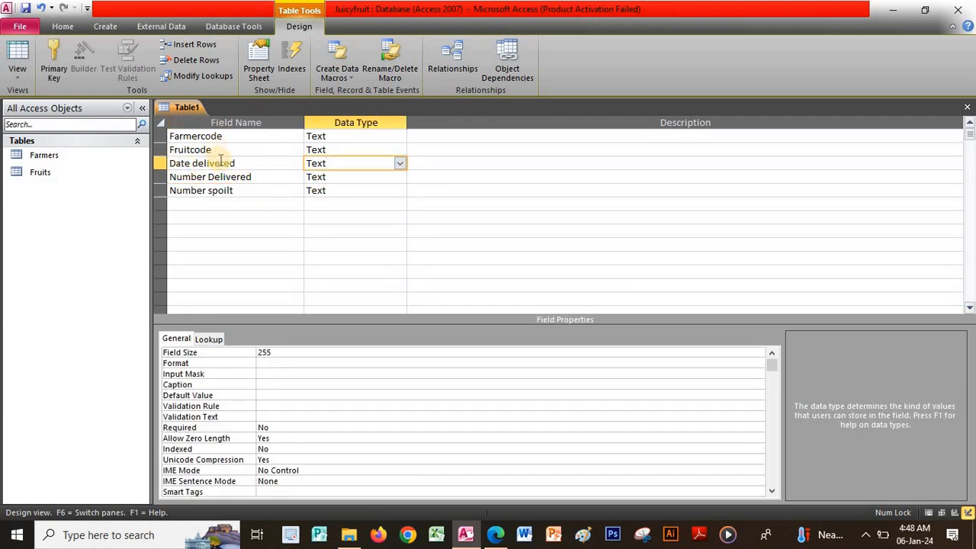
pyautogui.click(397, 163)
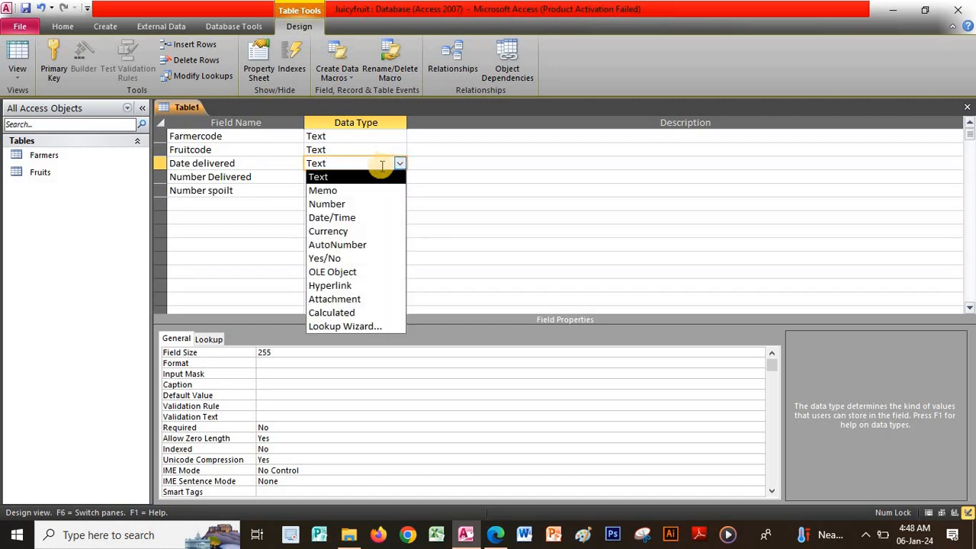
pyautogui.click(337, 217)
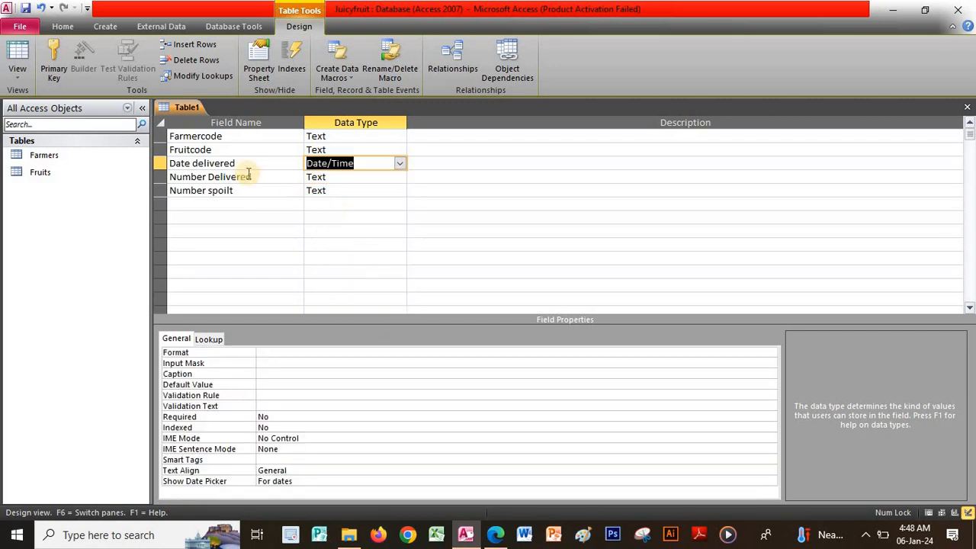
# Change the data type of the Number Delivered and Number spoilt fields to Number
pyautogui.click(336, 177)
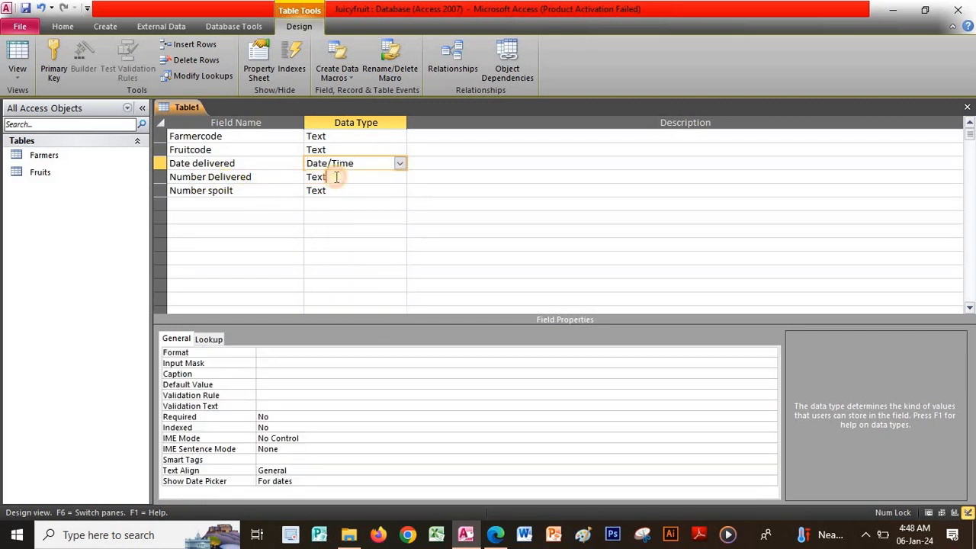
pyautogui.click(398, 178)
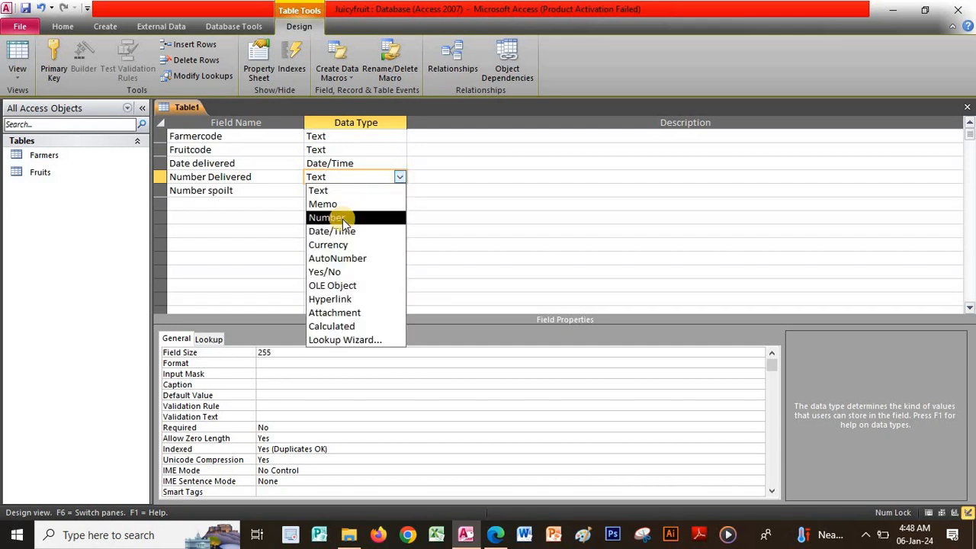
pyautogui.click(342, 218)
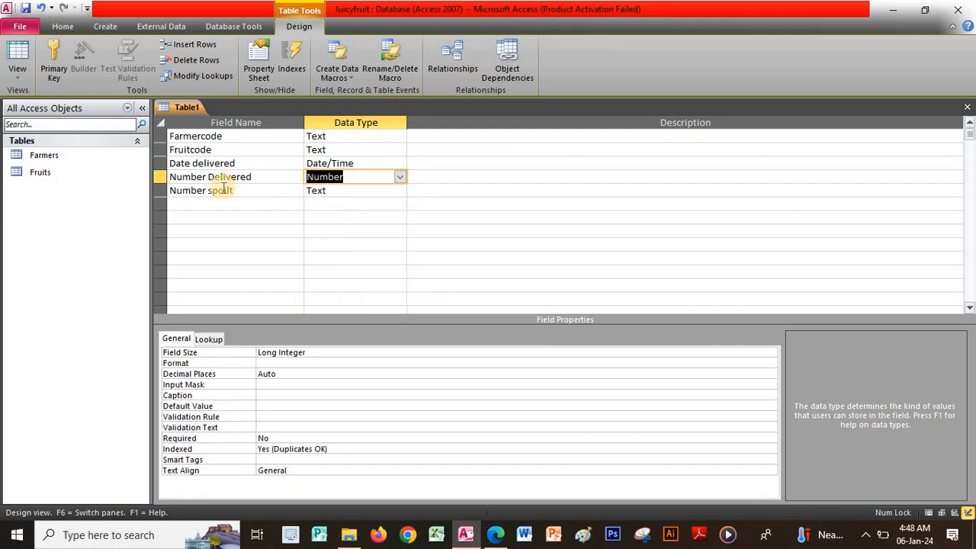
pyautogui.click(349, 189)
pyautogui.click(399, 190)
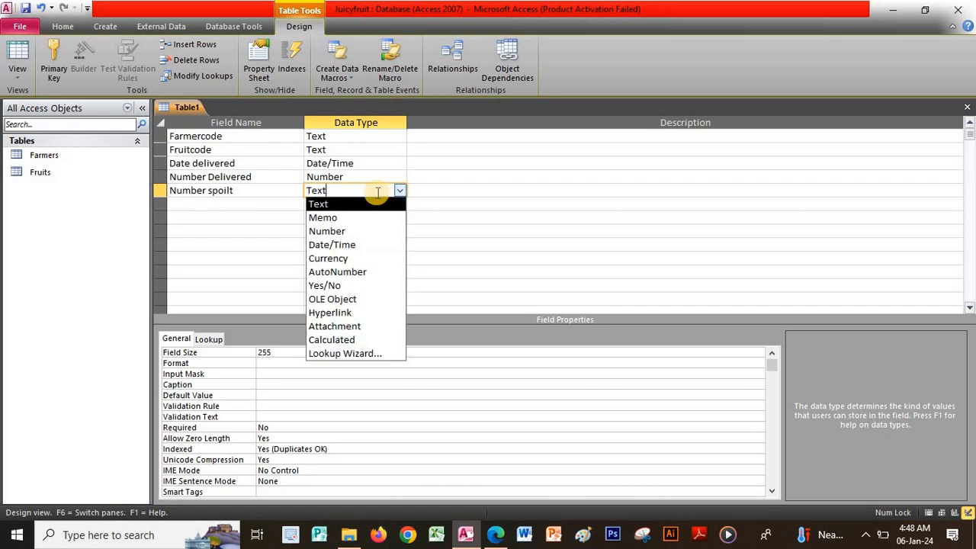
pyautogui.click(336, 231)
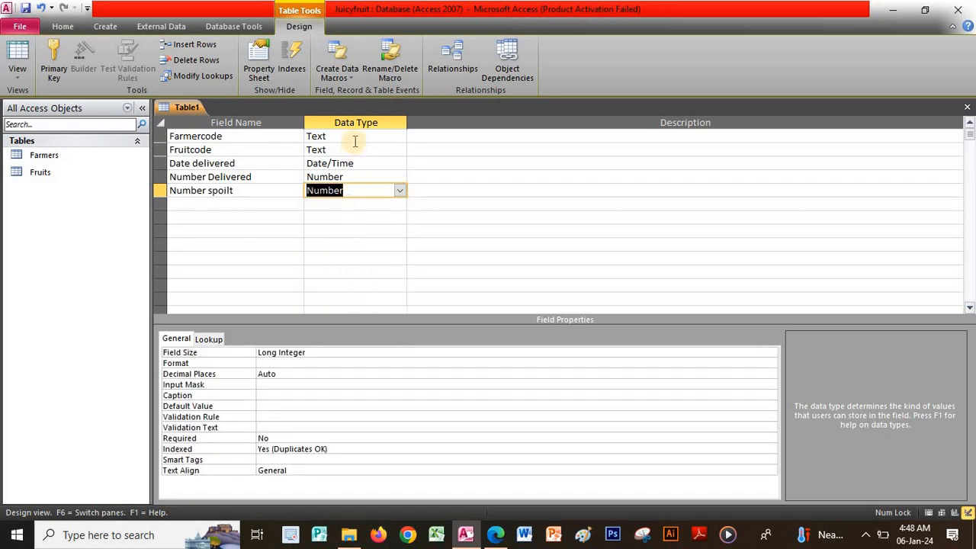
pyautogui.click(355, 141)
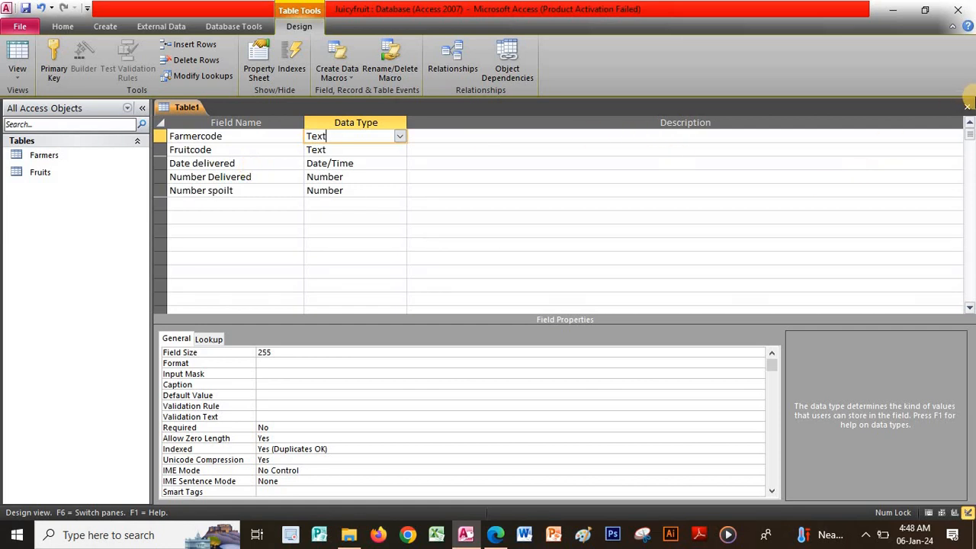
# Close the new table and save it as Fruittransact without creating a primary key
pyautogui.click(966, 107)
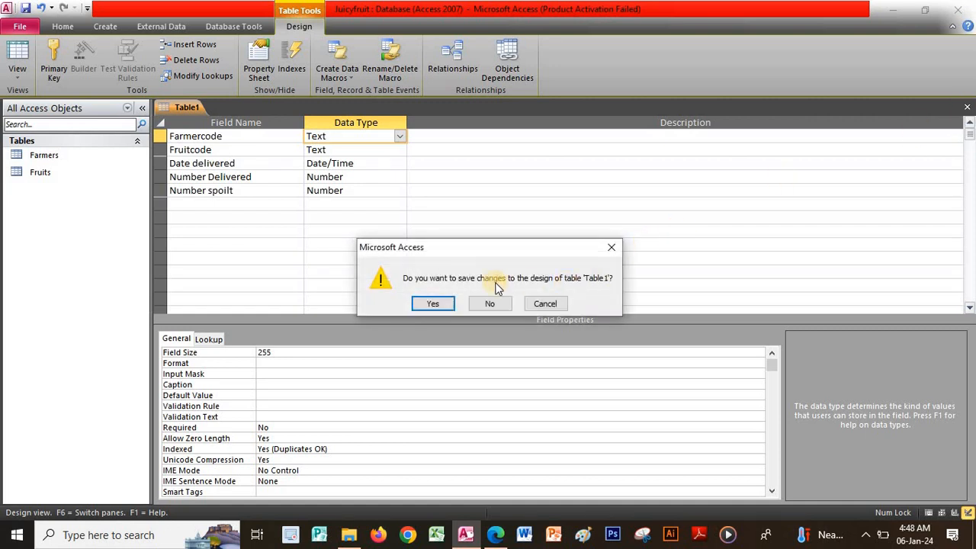
pyautogui.click(442, 304)
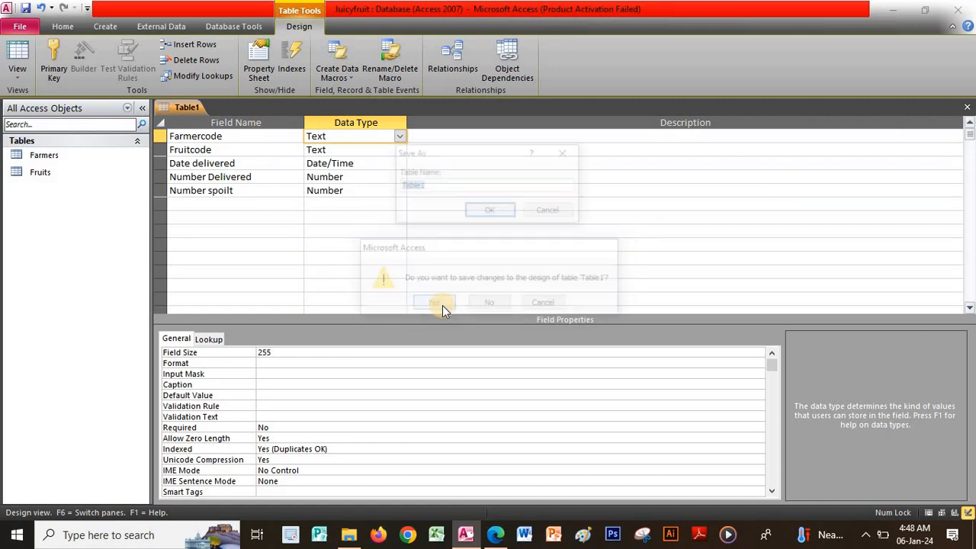
pyautogui.write('F')
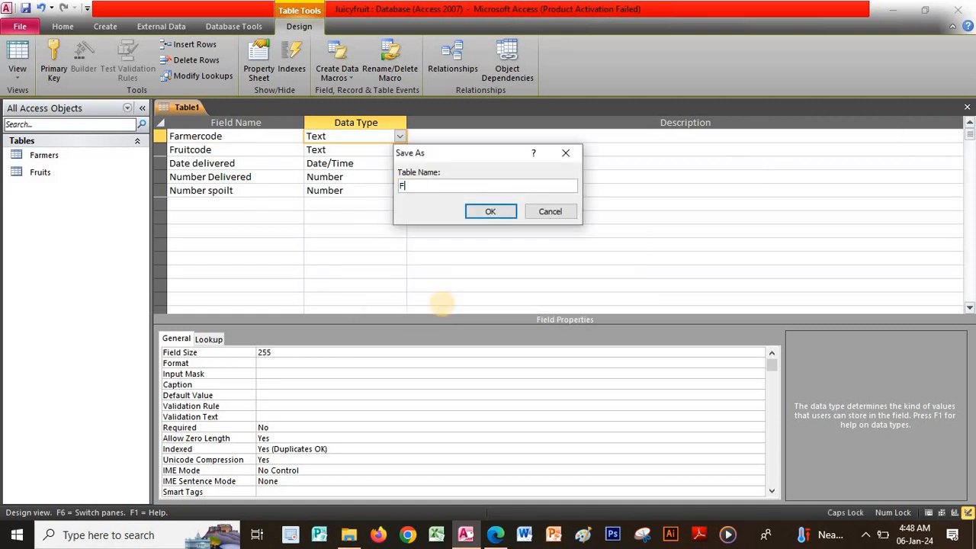
pyautogui.write('ruittransact')
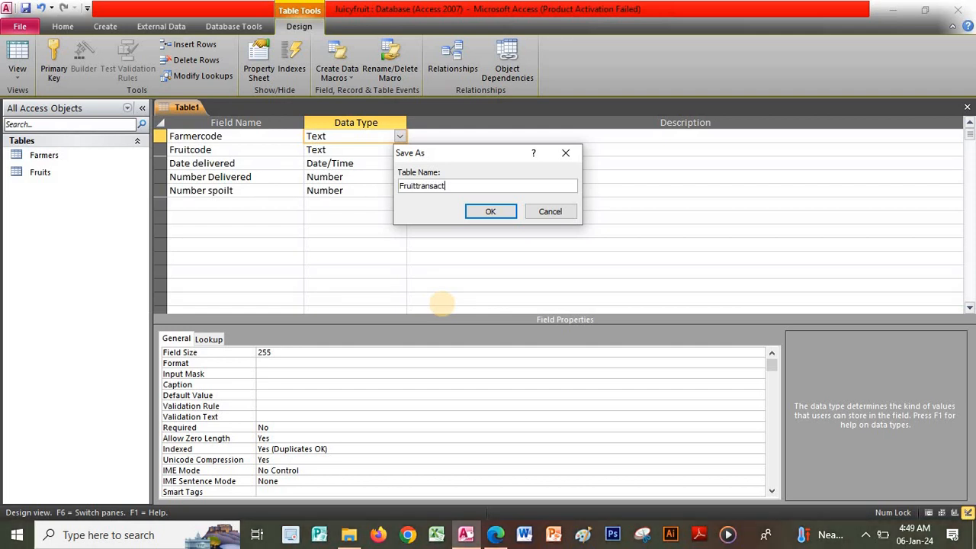
pyautogui.click(490, 211)
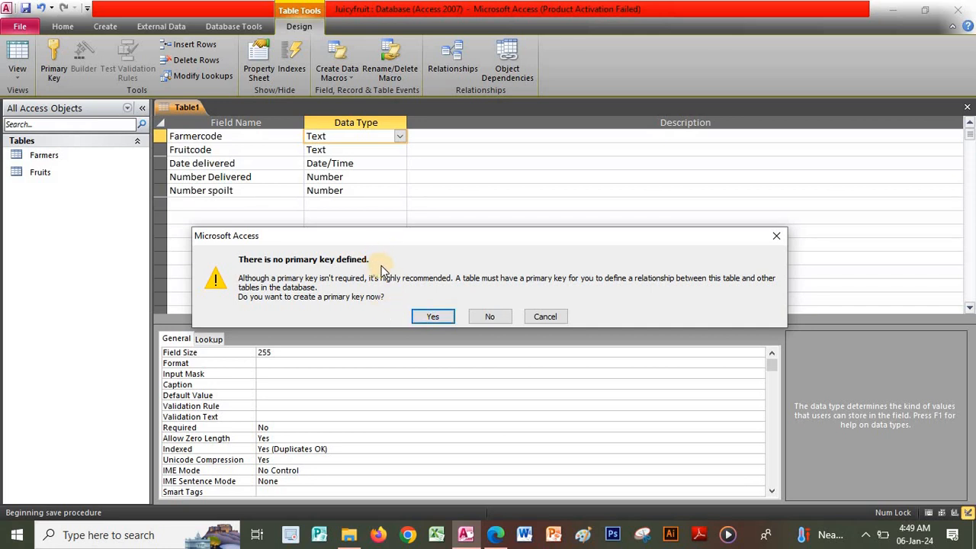
pyautogui.click(492, 317)
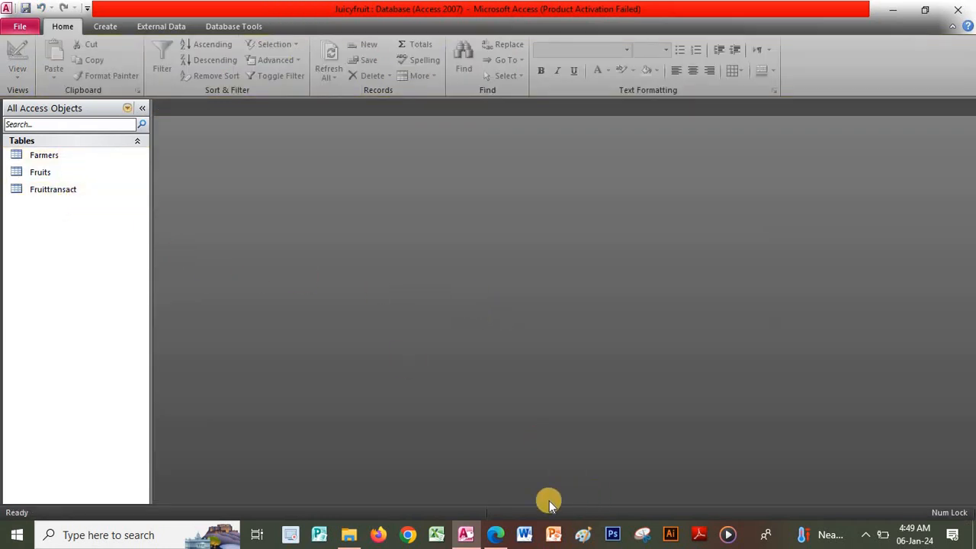
# Consult the Farmers records in the exercise PDF and open the Farmers table for data entry in Access
pyautogui.click(496, 534)
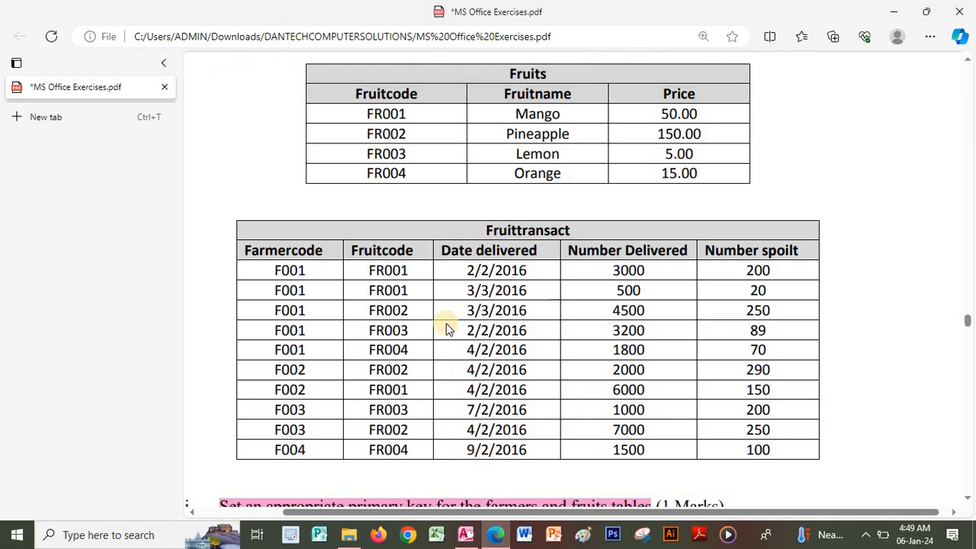
pyautogui.scroll(5, 445, 326)
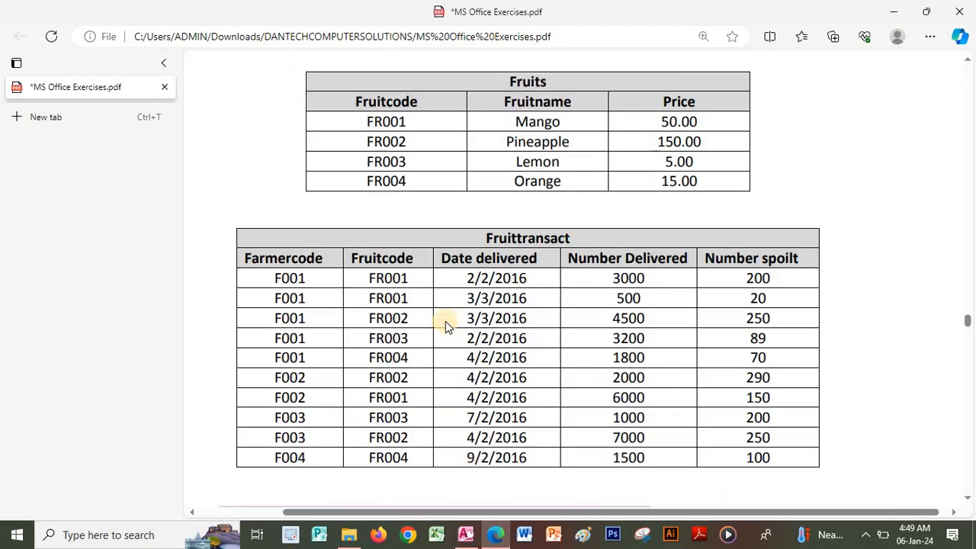
pyautogui.scroll(-1, 445, 326)
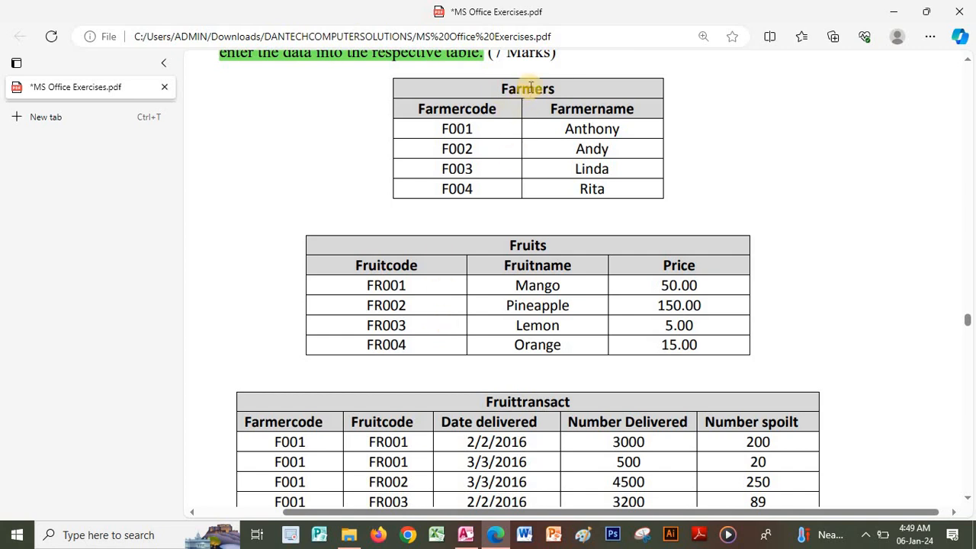
pyautogui.click(466, 534)
pyautogui.click(42, 161)
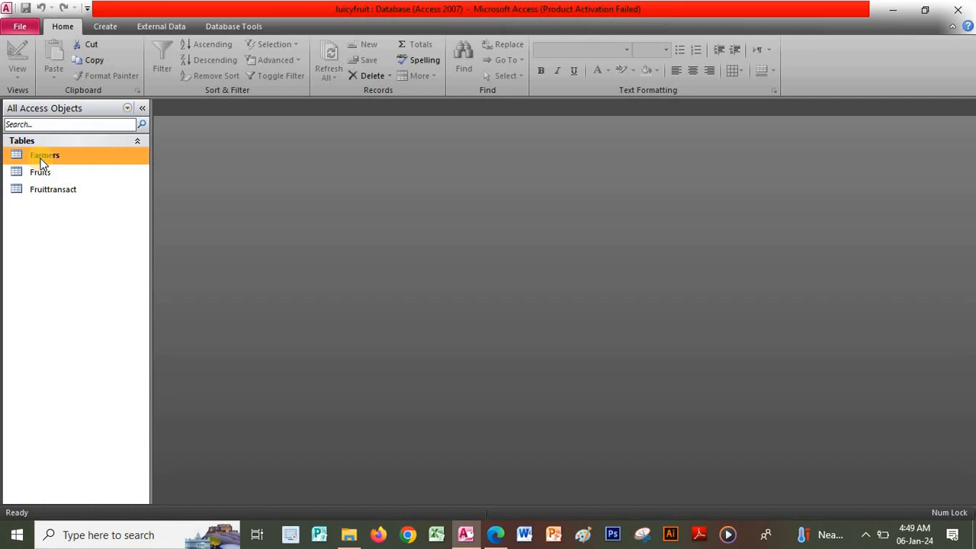
pyautogui.doubleClick(42, 159)
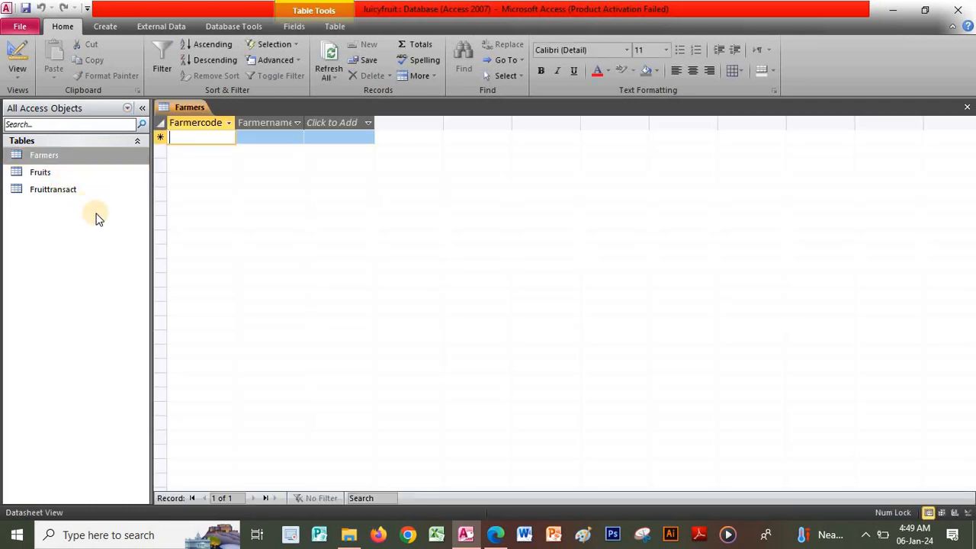
# Enter the farmer codes F001, F002, F003 and F004 in the Farmercode column, ending at the first record's Farmername cell
pyautogui.press('capslock')
pyautogui.write('F001')
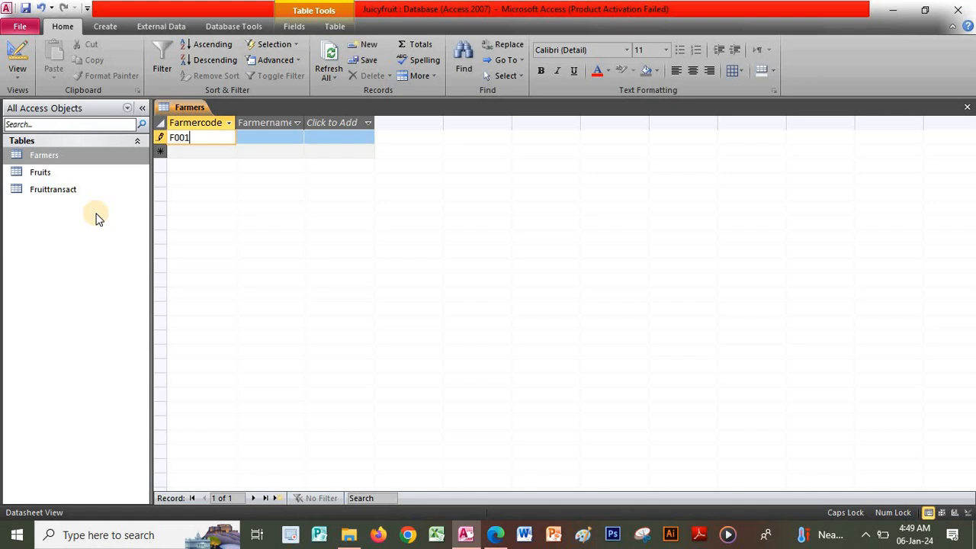
pyautogui.press('Down')
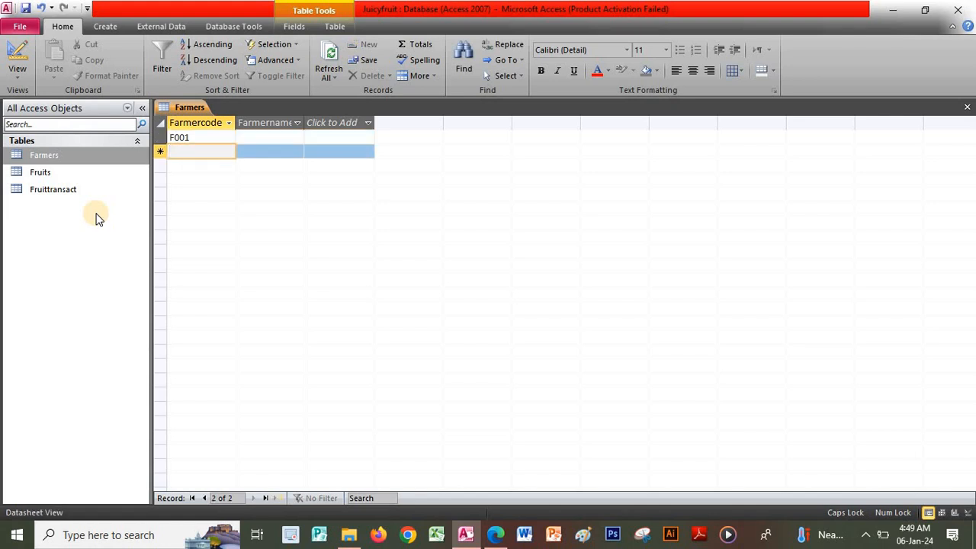
pyautogui.write('F002')
pyautogui.press('Down')
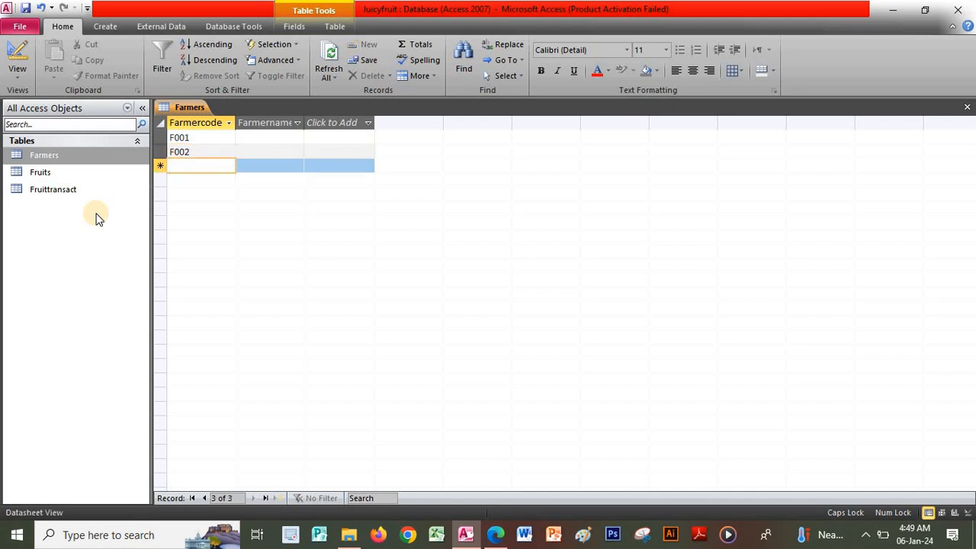
pyautogui.write('F003')
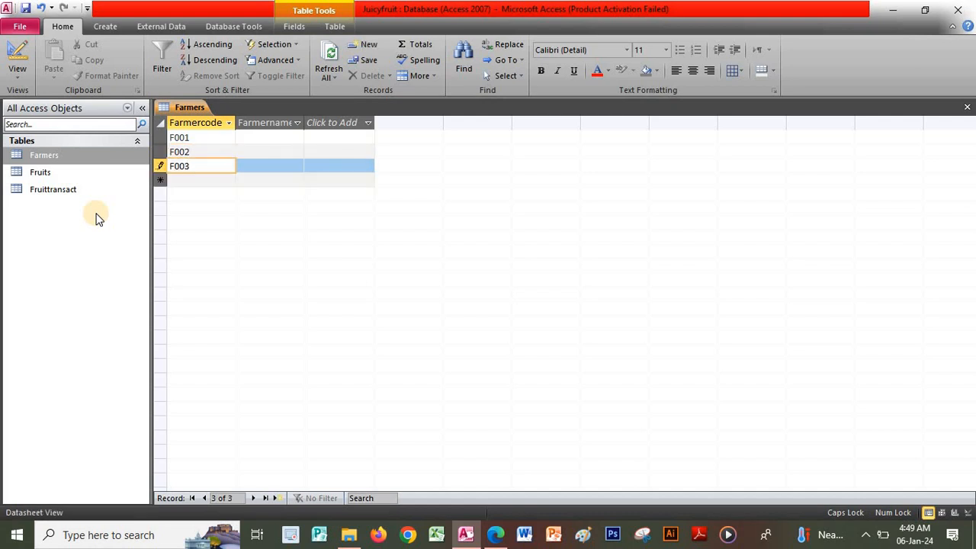
pyautogui.press('Down')
pyautogui.write('F004')
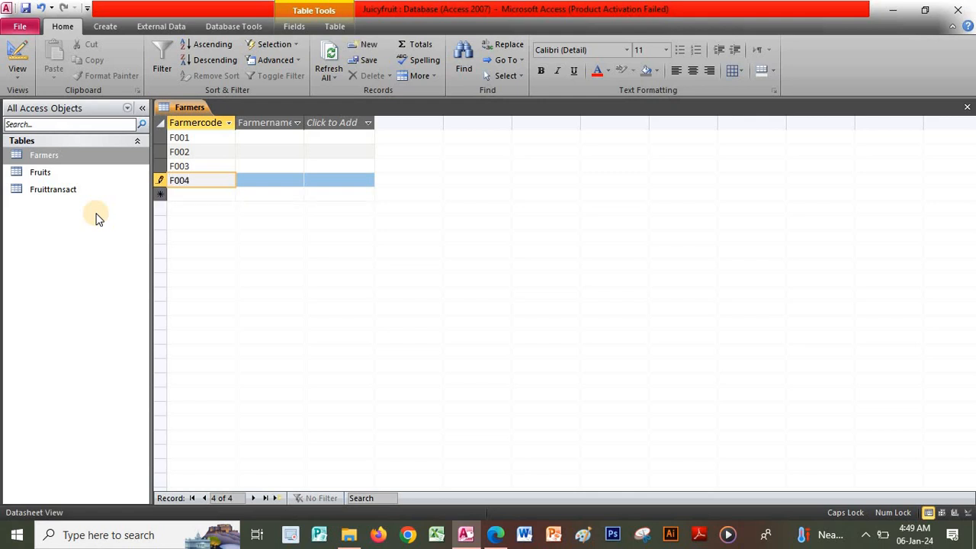
pyautogui.press('Tab')
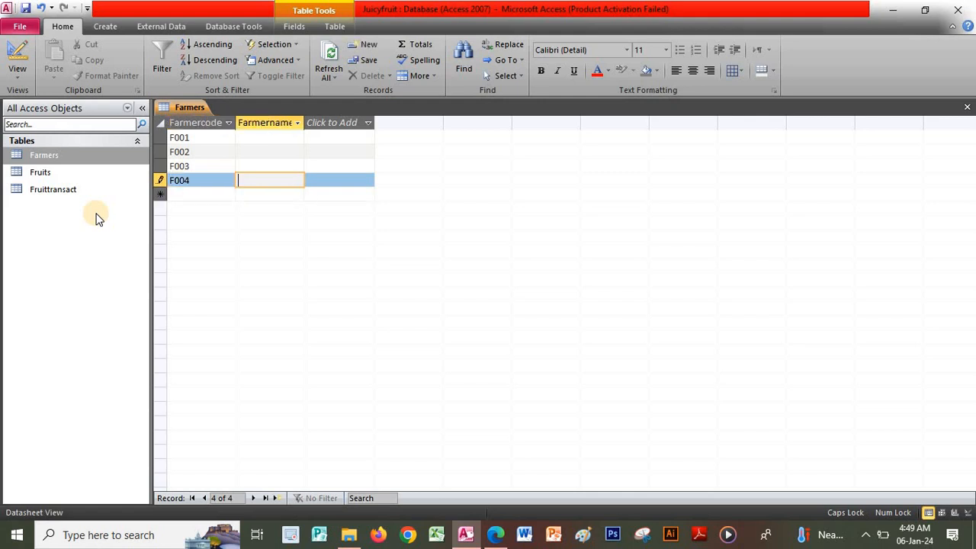
pyautogui.press('Up')
pyautogui.press('Up')
pyautogui.press('Up')
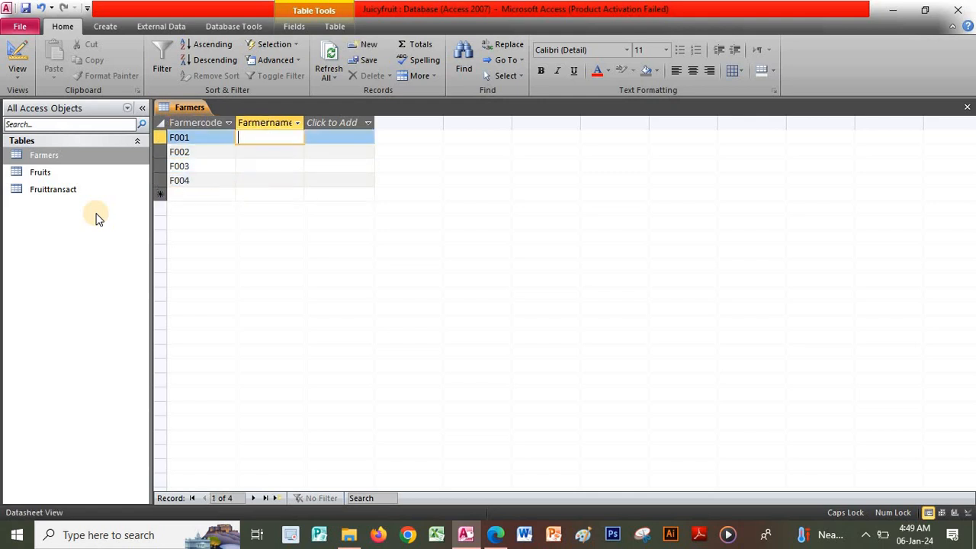
pyautogui.write('M')
pyautogui.press('capslock')
pyautogui.write('ango')
pyautogui.press('Down')
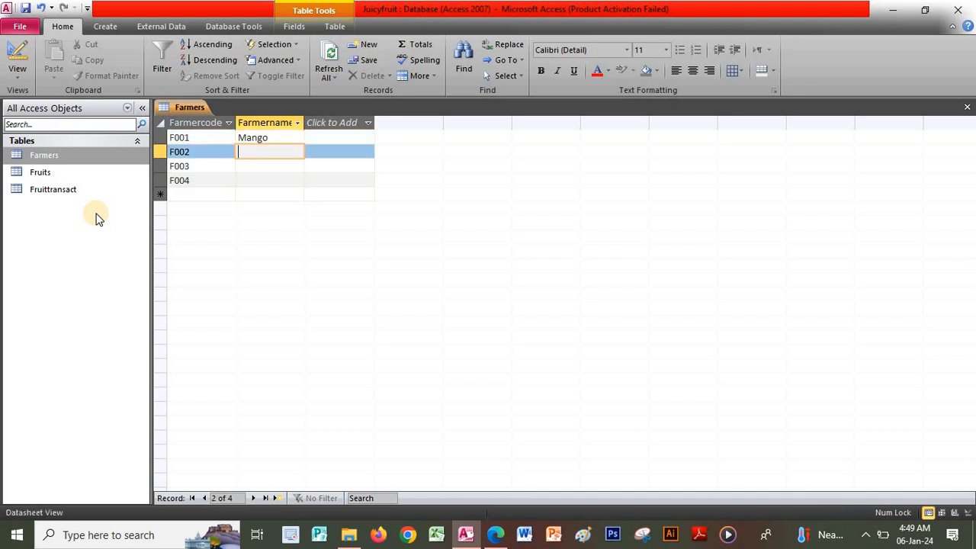
pyautogui.press('capslock')
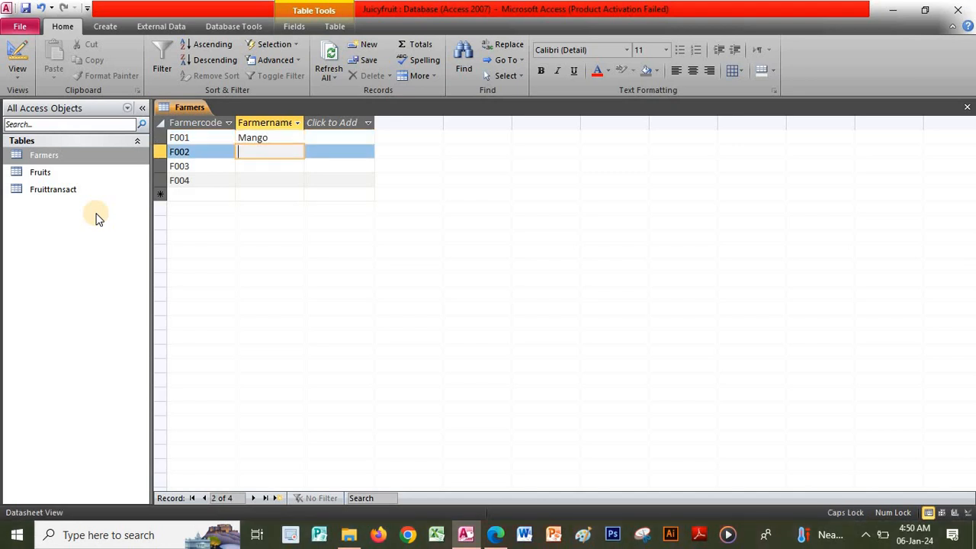
pyautogui.write('P')
pyautogui.press('capslock')
pyautogui.write('i')
pyautogui.press('Up')
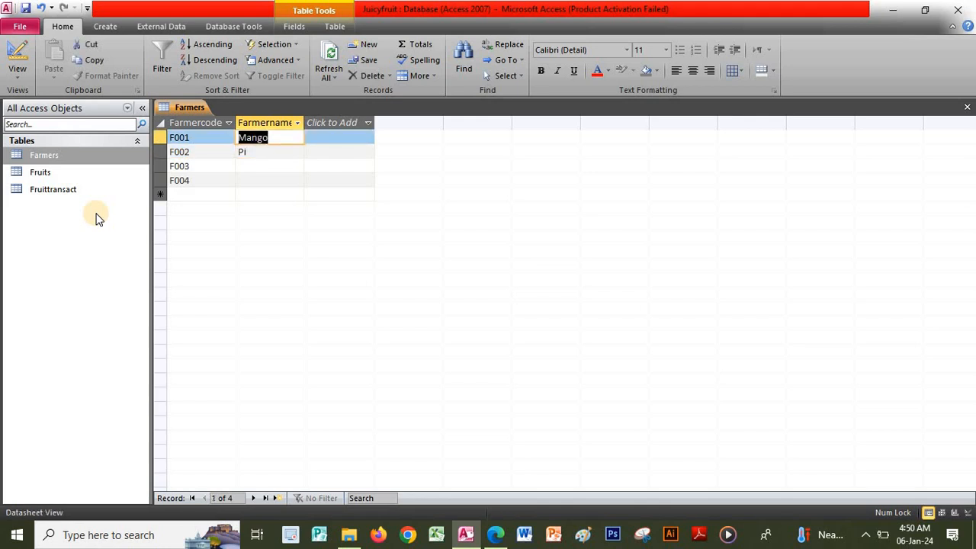
# Replace the wrong Farmername entries of records F001 and F002 with the farmers' names from the exercise
pyautogui.write('Anth')
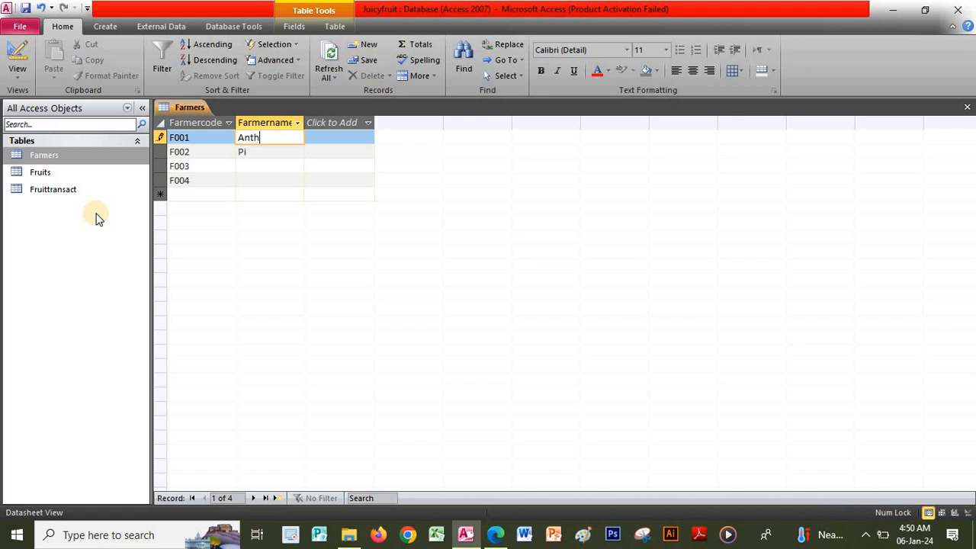
pyautogui.write('ony')
pyautogui.press('Down')
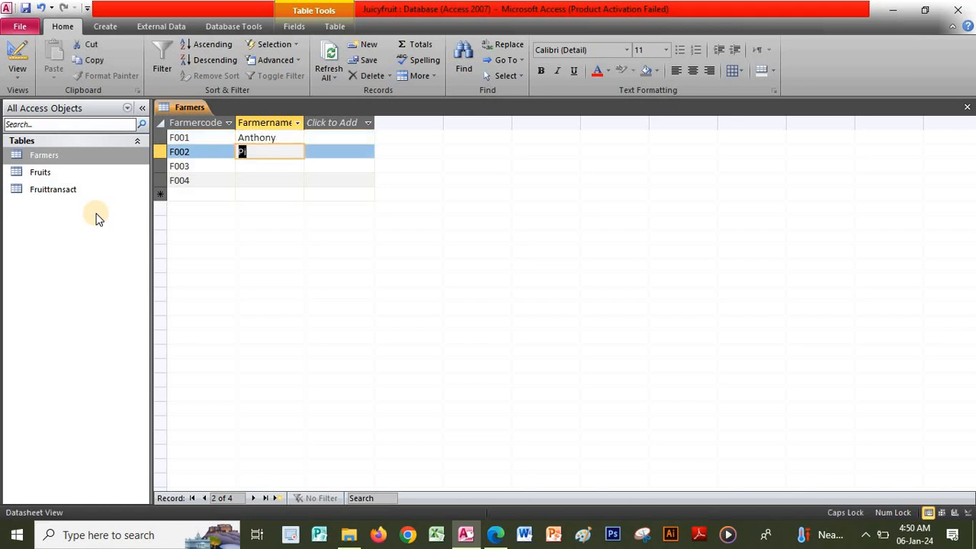
pyautogui.write('Andy')
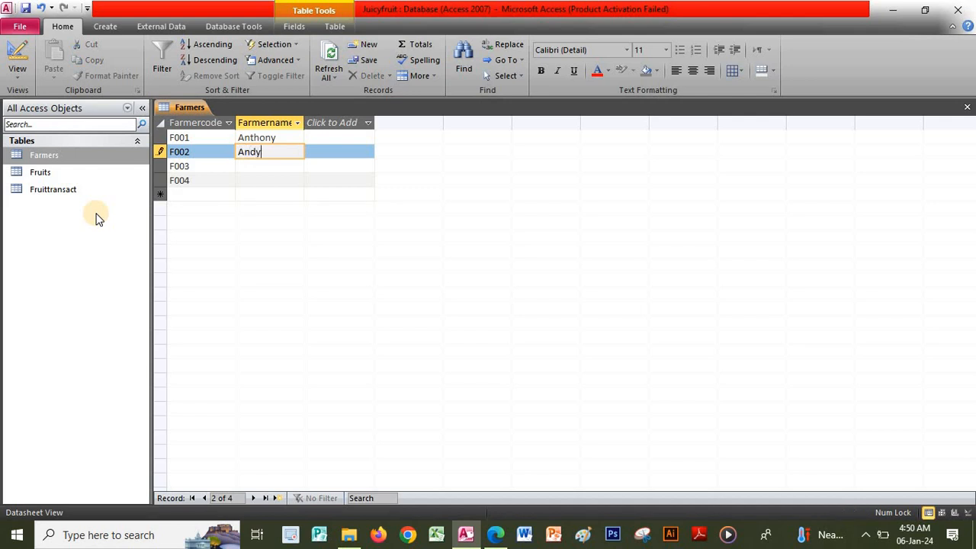
pyautogui.press('Down')
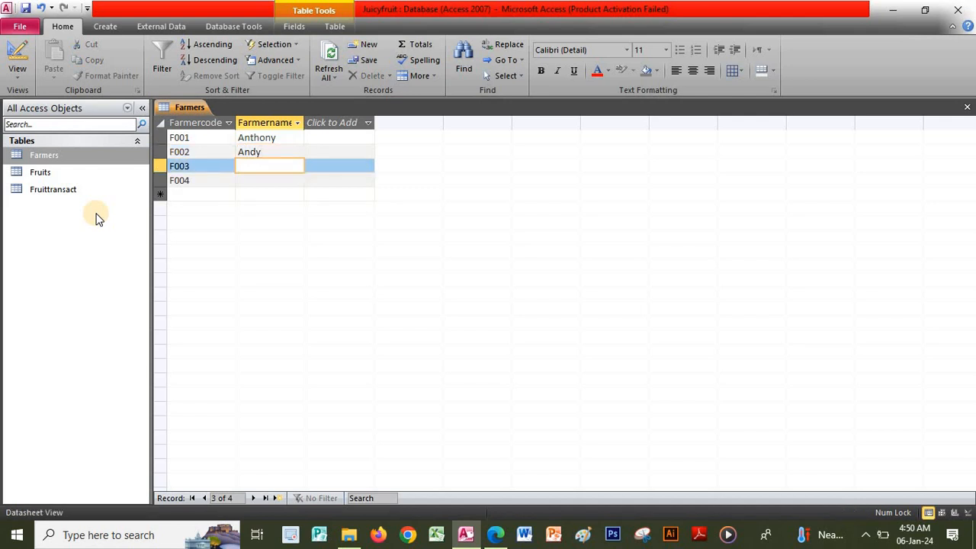
# Fill in the farmers' names for records F003 and F004 and close the Farmers table
pyautogui.press('capslock')
pyautogui.write('L')
pyautogui.press('capslock')
pyautogui.write('inda')
pyautogui.press('Down')
pyautogui.press('capslock')
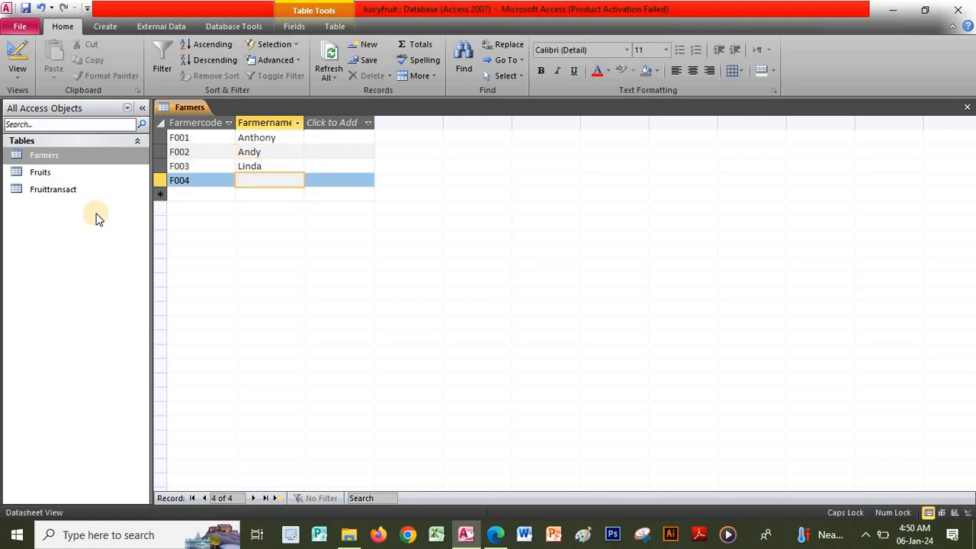
pyautogui.write('R')
pyautogui.press('capslock')
pyautogui.write('ita')
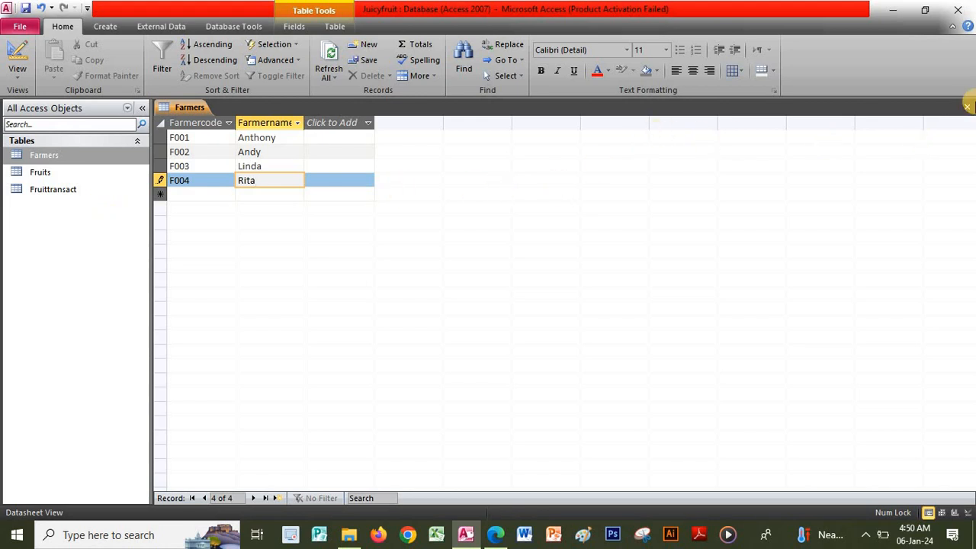
pyautogui.click(966, 106)
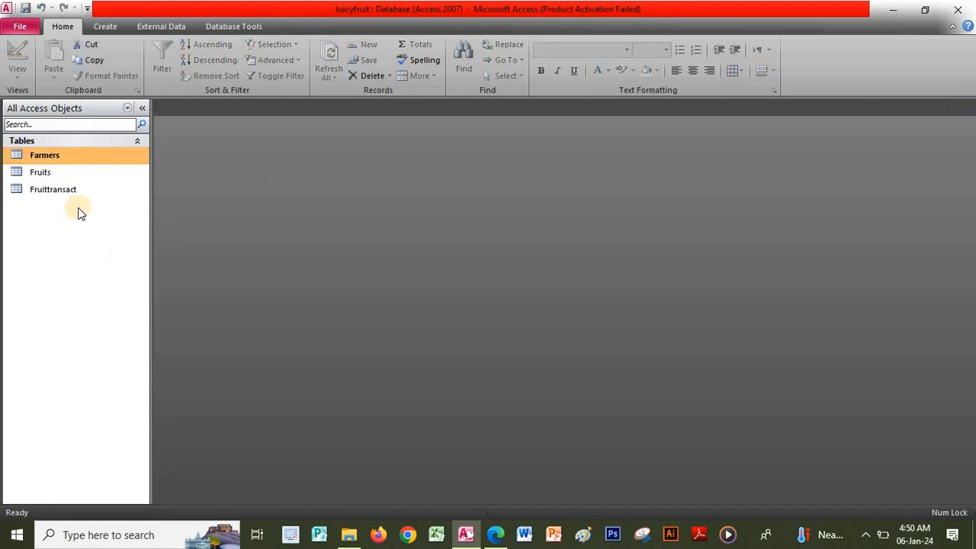
# Open the Fruits table and enter the fruit codes FR001, FR002, FR003 and FR004 in the Fruitcode column
pyautogui.click(88, 175)
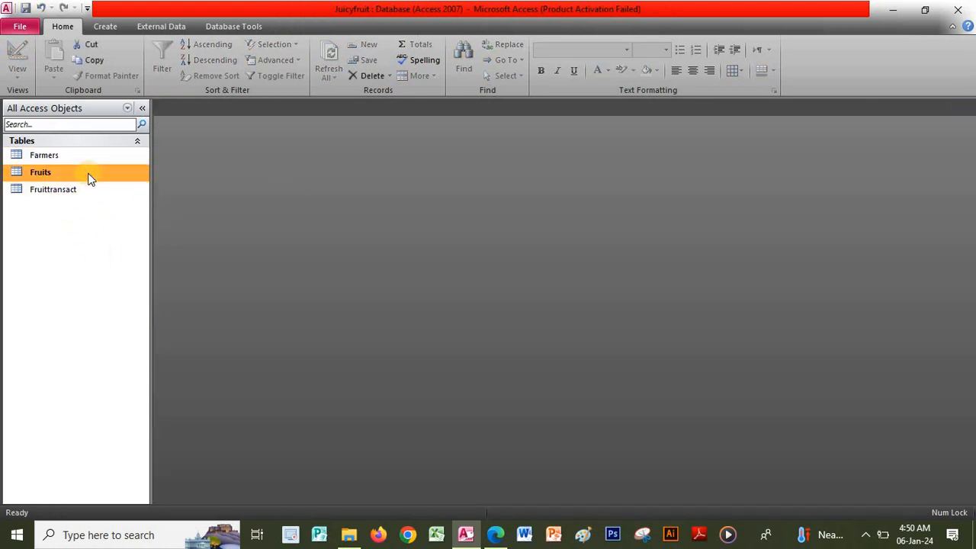
pyautogui.doubleClick(88, 175)
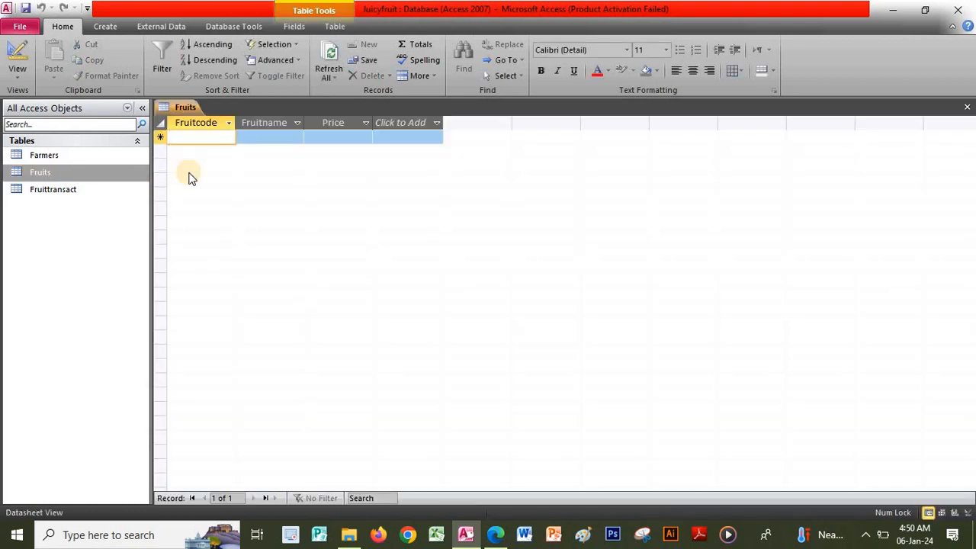
pyautogui.press('capslock')
pyautogui.write('FR')
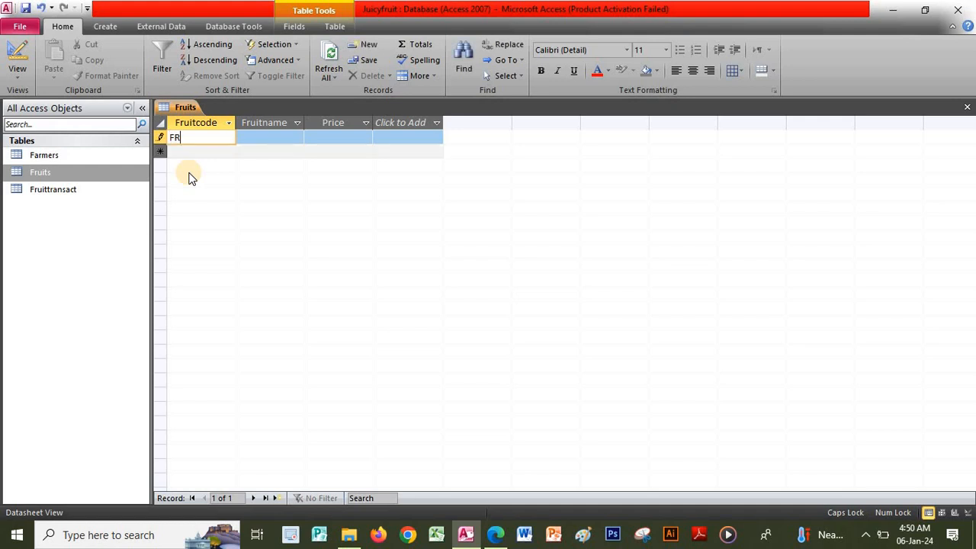
pyautogui.write('001')
pyautogui.press('Down')
pyautogui.write('FR002')
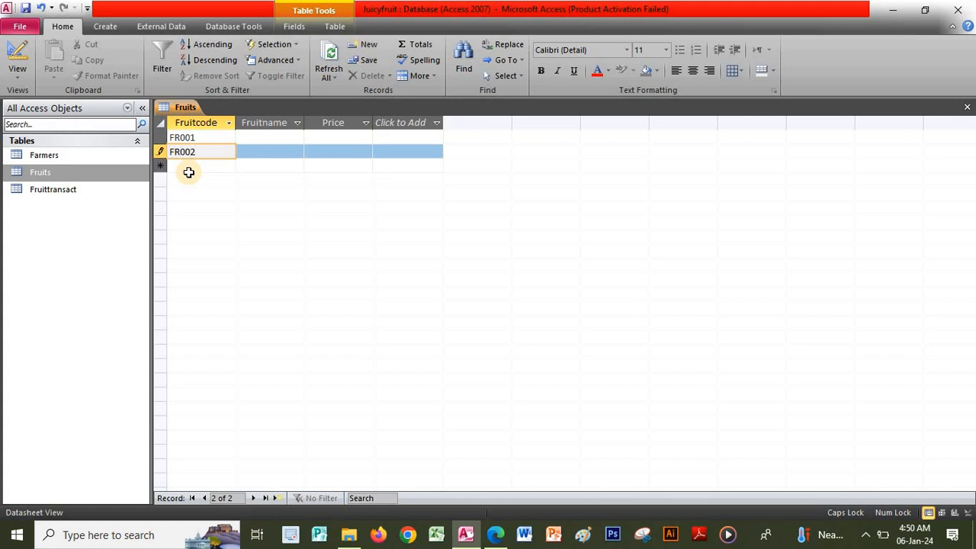
pyautogui.press('Down')
pyautogui.write('F')
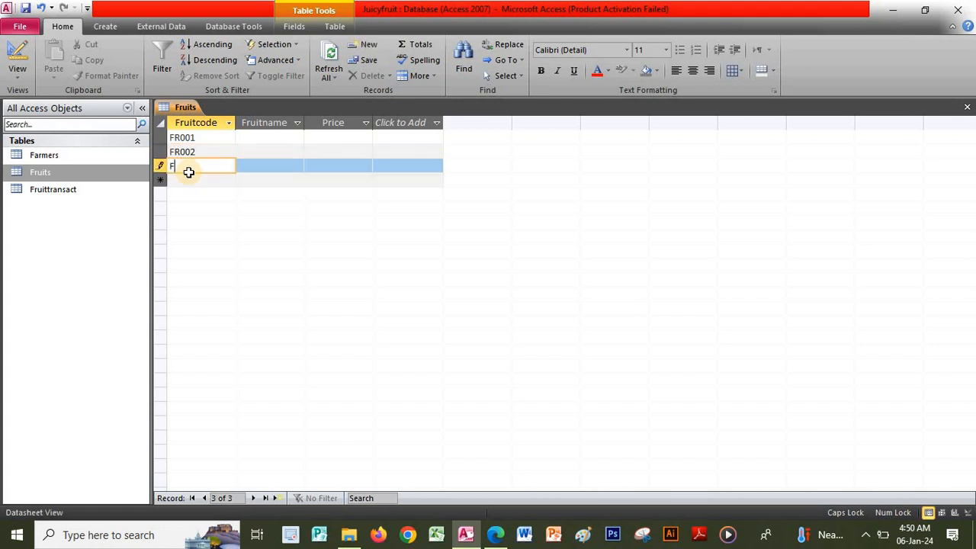
pyautogui.write('R003')
pyautogui.press('Down')
pyautogui.write('FR004')
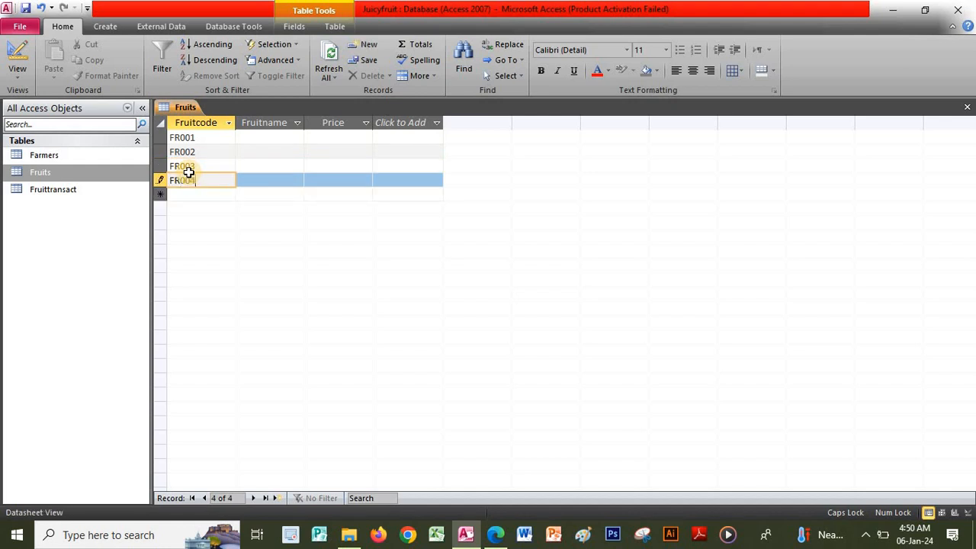
# Enter the fruit names Mango for FR001 and Pineapple for FR002
pyautogui.press('Tab')
pyautogui.press('Up')
pyautogui.press('Up')
pyautogui.press('Up')
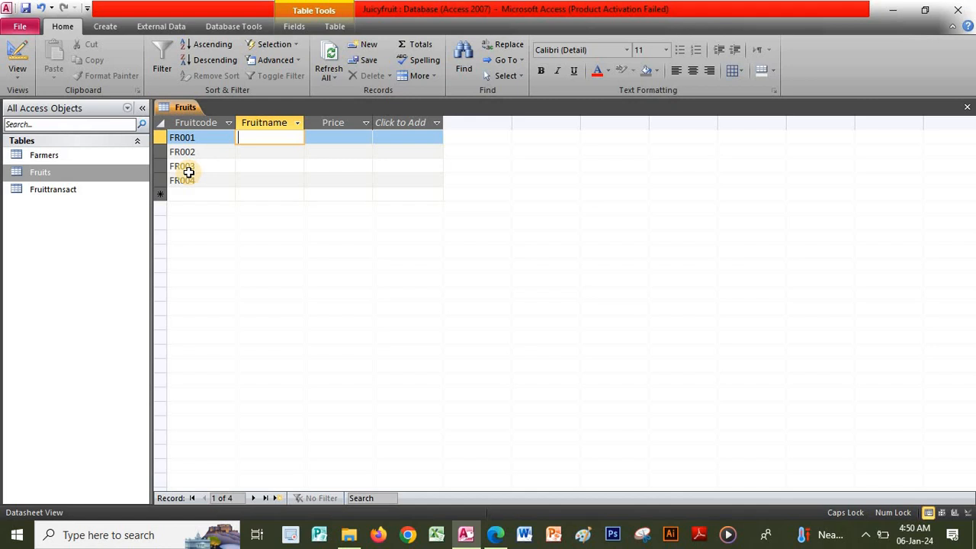
pyautogui.write('M')
pyautogui.press('capslock')
pyautogui.write('ango')
pyautogui.press('Down')
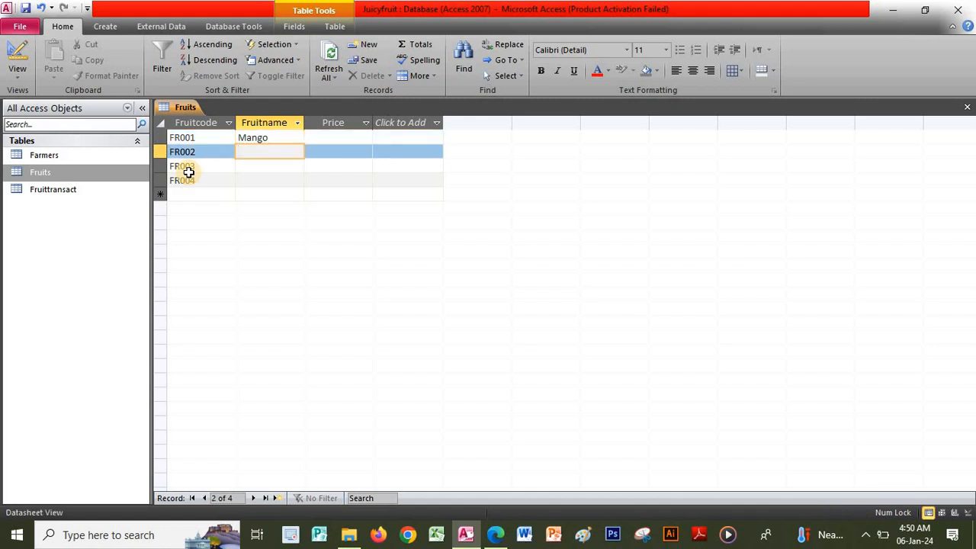
pyautogui.press('capslock')
pyautogui.write('P')
pyautogui.press('capslock')
pyautogui.write('in')
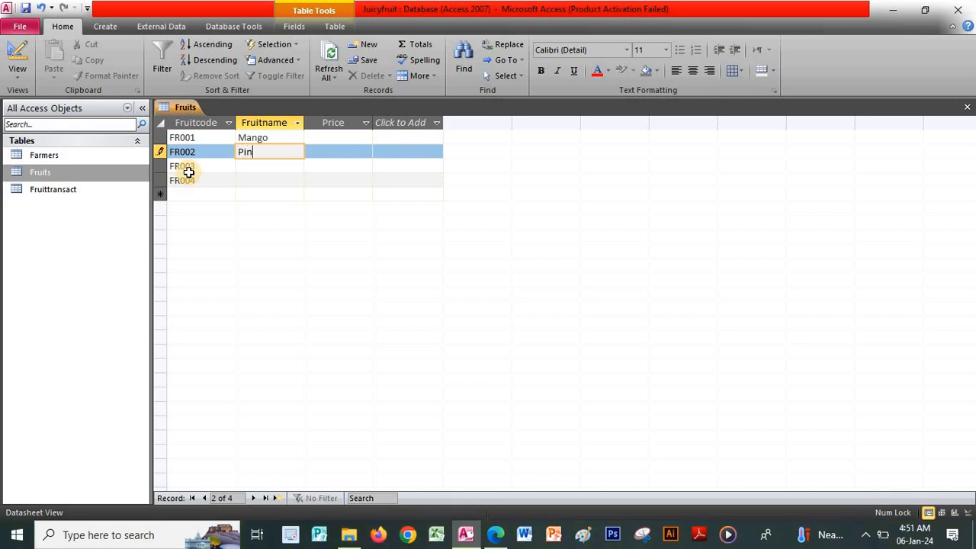
pyautogui.write('eapple')
pyautogui.press('Down')
# Enter the fruit names Lemon for FR003 and Orange for FR004
pyautogui.press('capslock')
pyautogui.write('L')
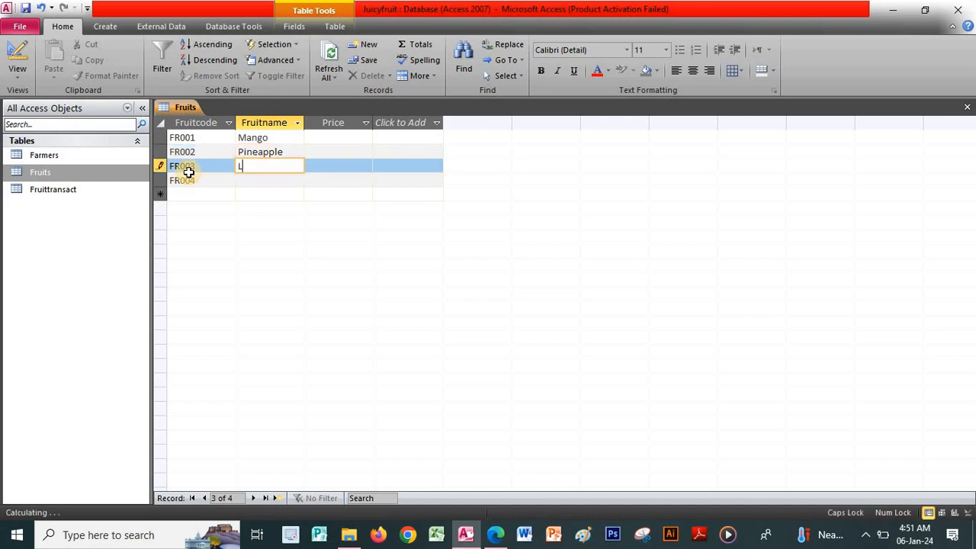
pyautogui.press('capslock')
pyautogui.write('emon')
pyautogui.press('Down')
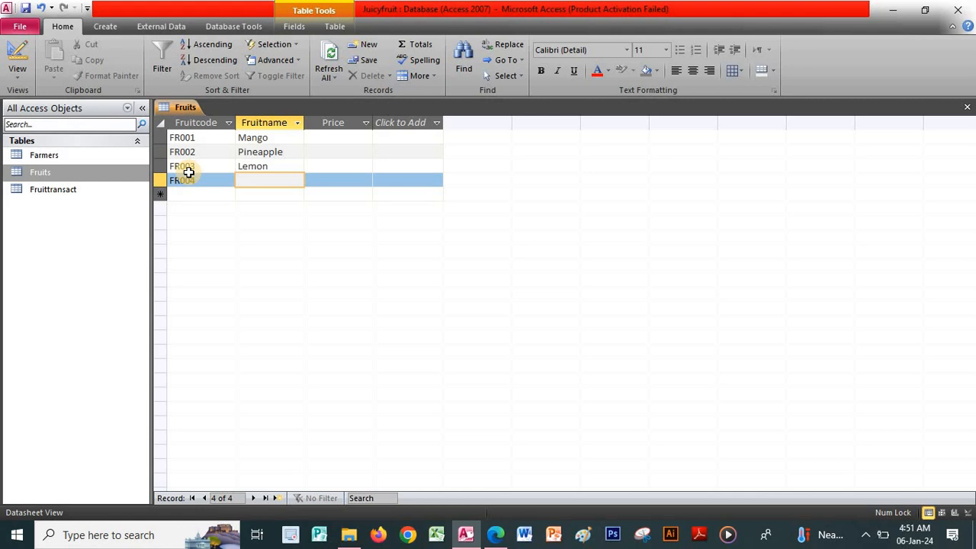
pyautogui.press('capslock')
pyautogui.write('O')
pyautogui.press('capslock')
pyautogui.write('range')
# Enter the prices 50 for Mango, 150 for Pineapple, 5 for Lemon and 15 for Orange, and close the Fruits table
pyautogui.press('Tab')
pyautogui.press('Up')
pyautogui.press('Up')
pyautogui.press('Up')
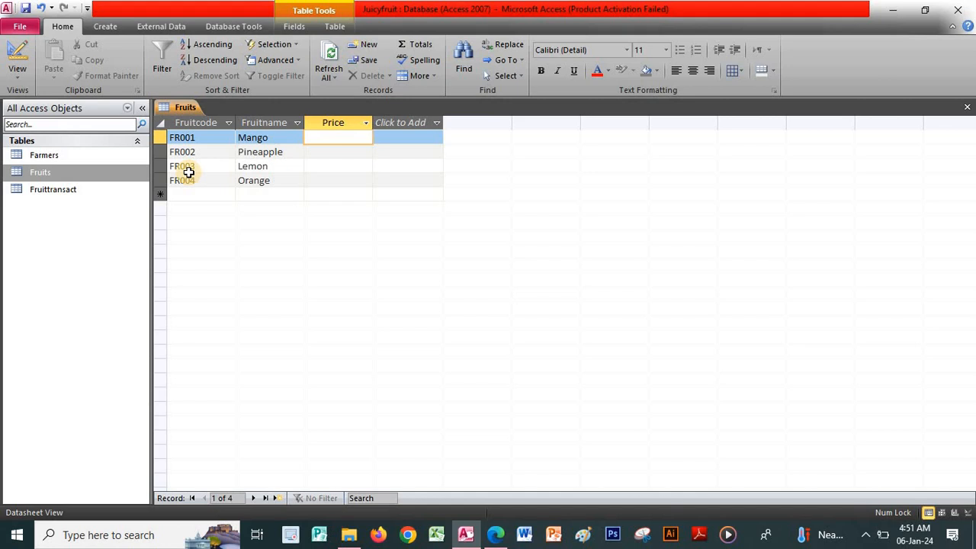
pyautogui.write('50')
pyautogui.press('Down')
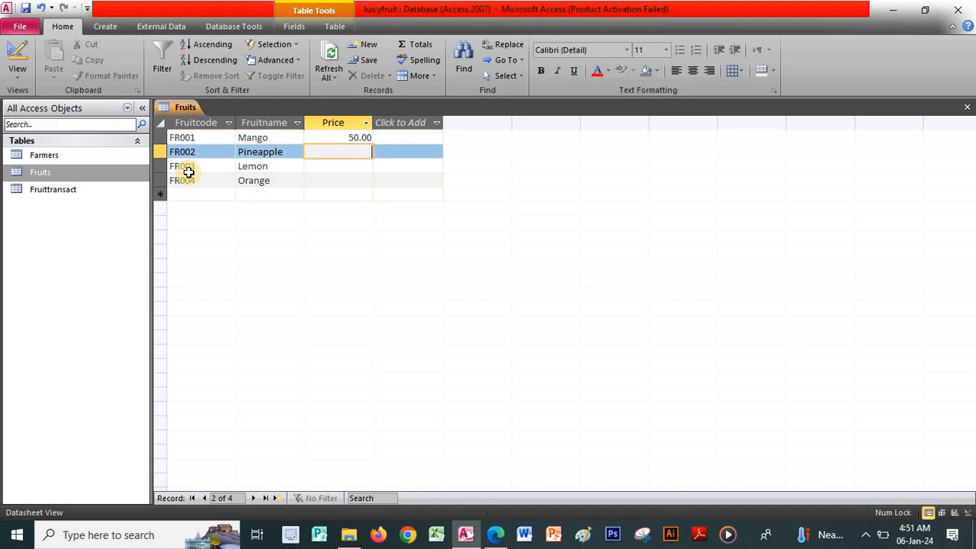
pyautogui.write('150')
pyautogui.press('Down')
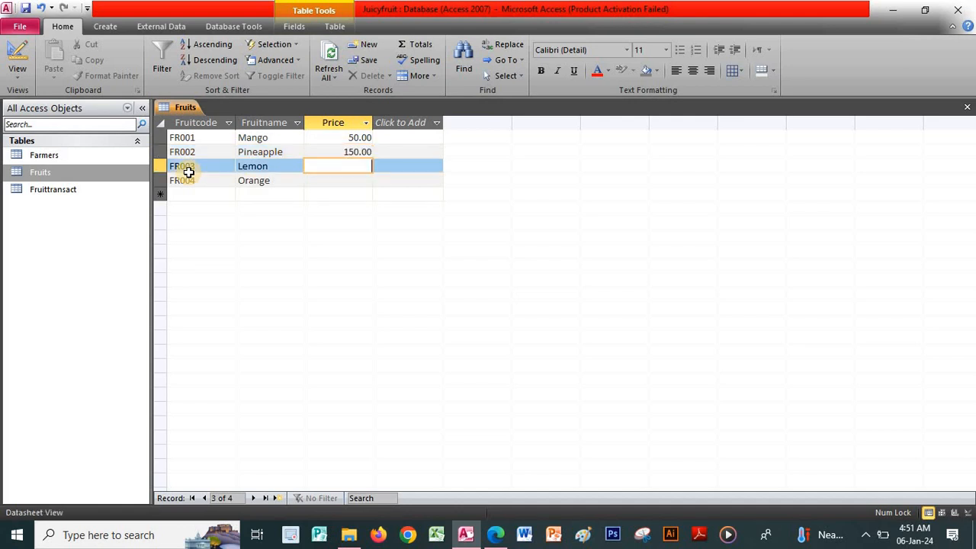
pyautogui.write('5')
pyautogui.press('Down')
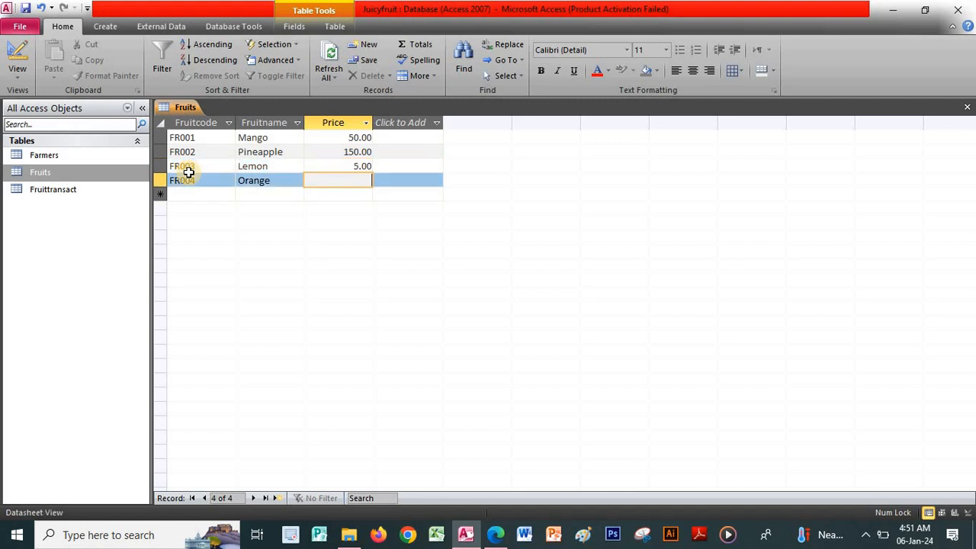
pyautogui.write('15')
pyautogui.press('Up')
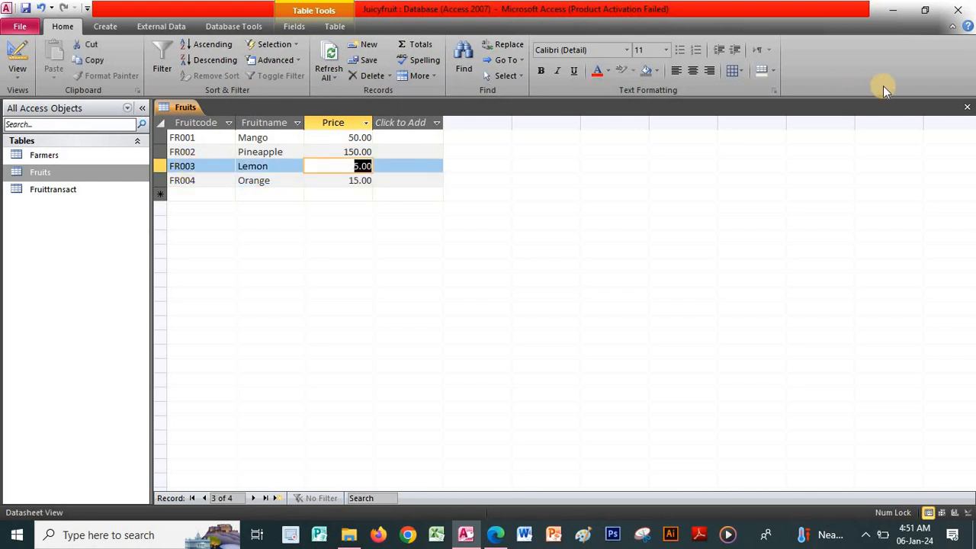
pyautogui.click(966, 108)
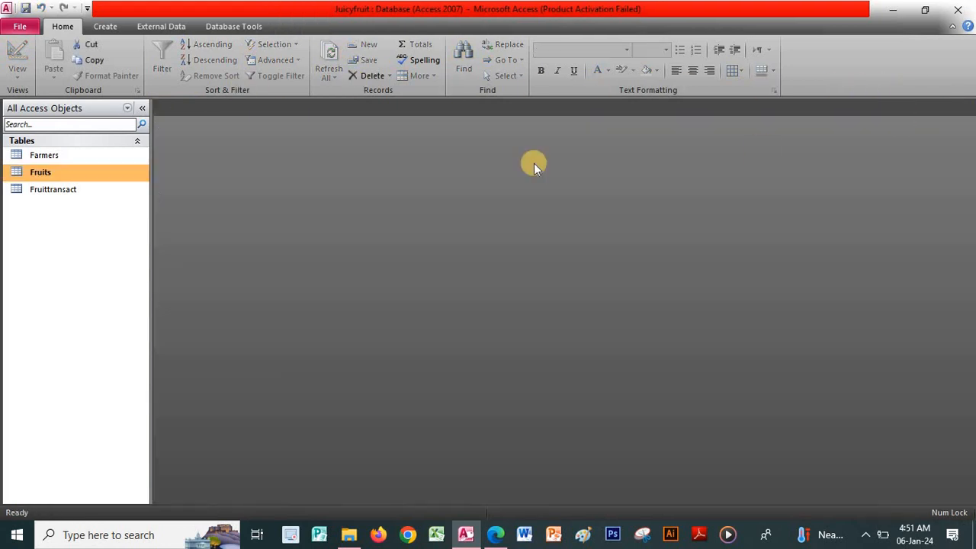
# Open the Fruittransact table and enter the farmer code F001 in the first two records
pyautogui.click(80, 189)
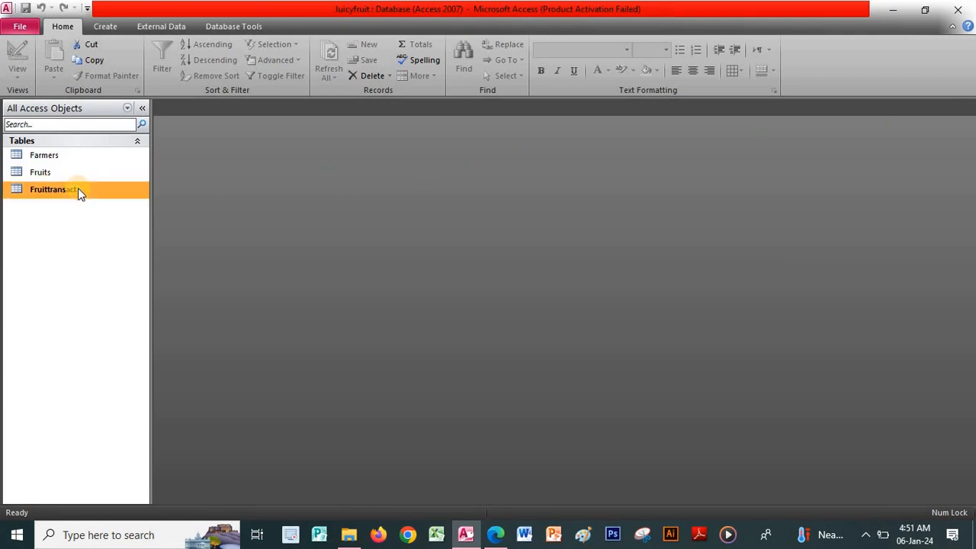
pyautogui.doubleClick(78, 189)
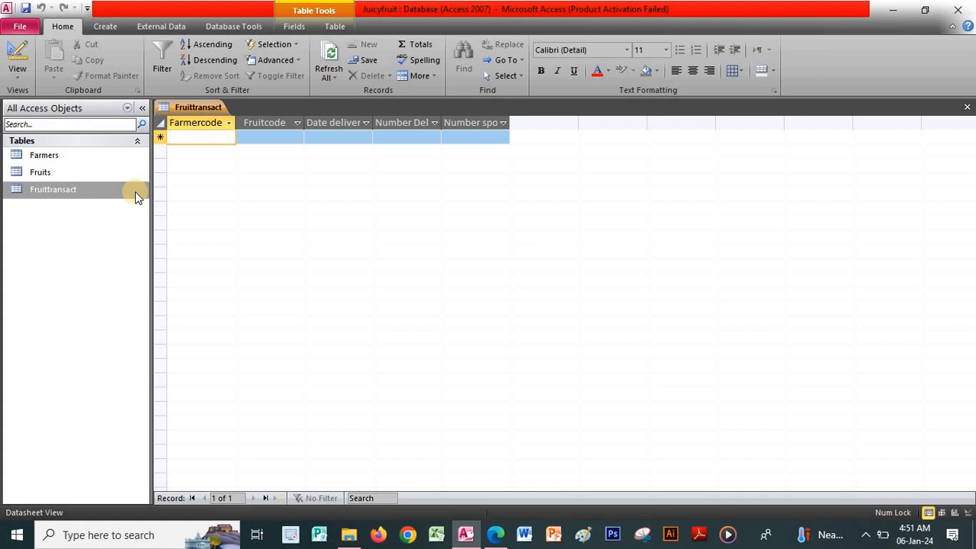
pyautogui.press('capslock')
pyautogui.write('F00')
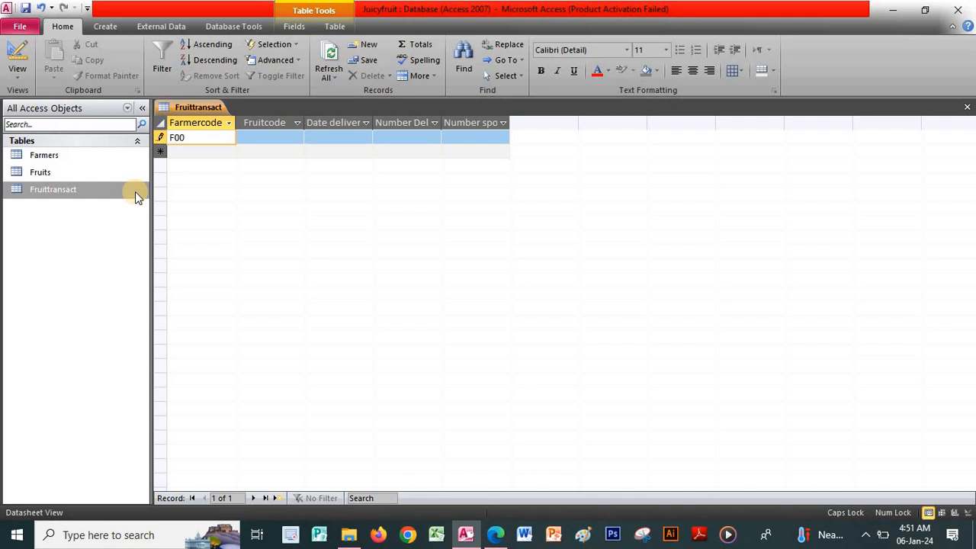
pyautogui.write('1')
pyautogui.press('Down')
pyautogui.write('F001')
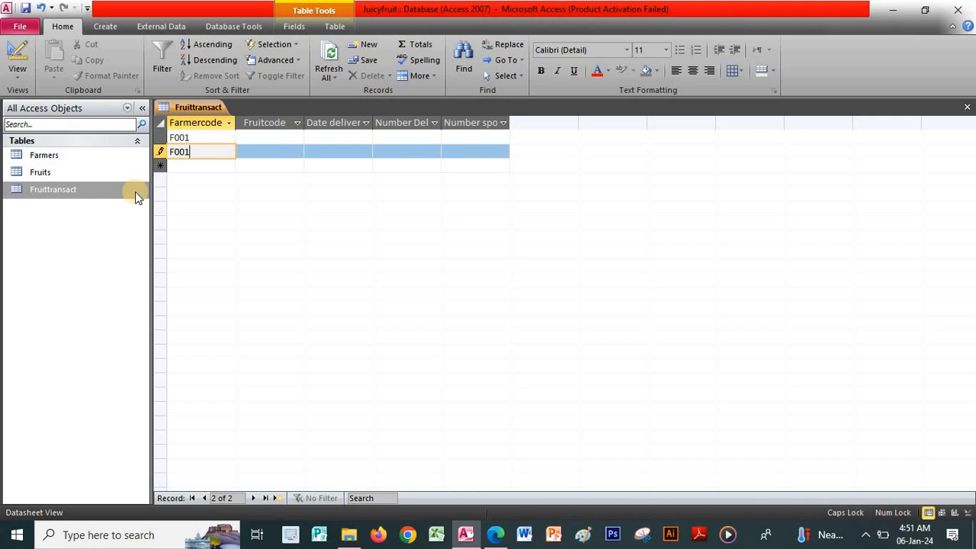
pyautogui.press('Down')
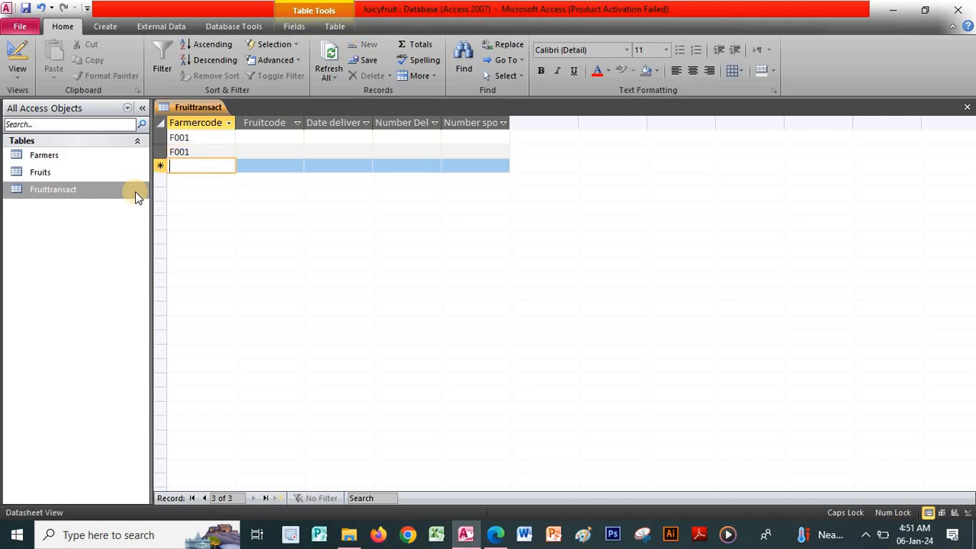
# Enter the farmer code F001 in the third, fourth and fifth records of the Fruittransact table
pyautogui.write('F00')
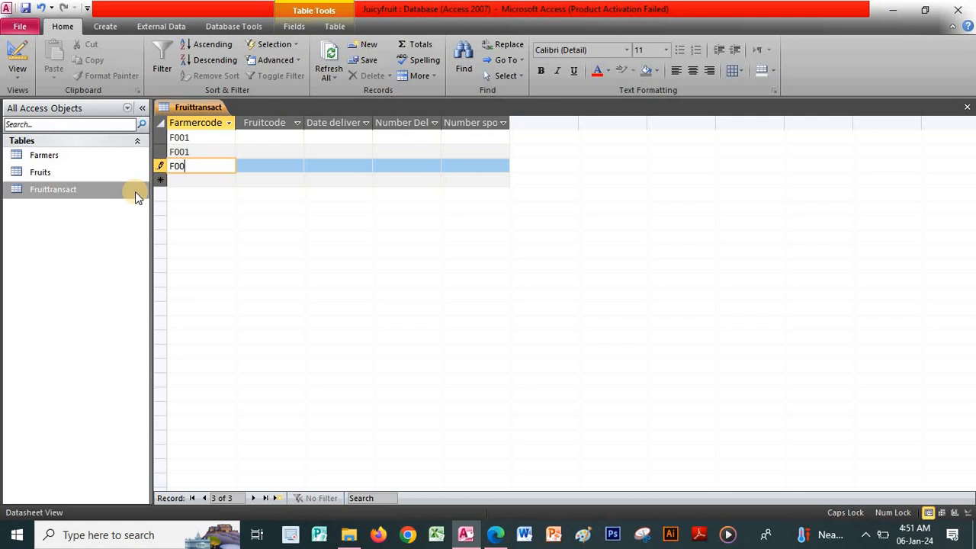
pyautogui.write('1')
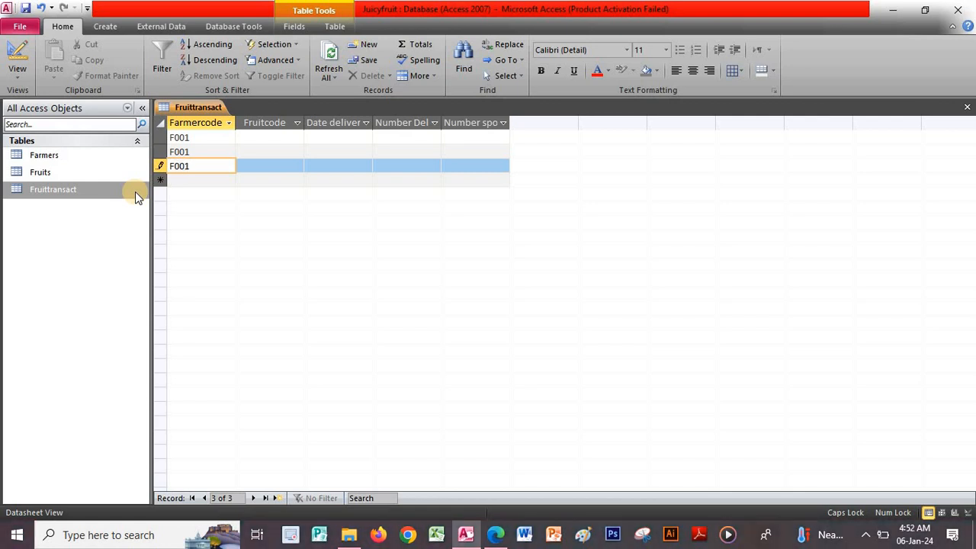
pyautogui.press('Down')
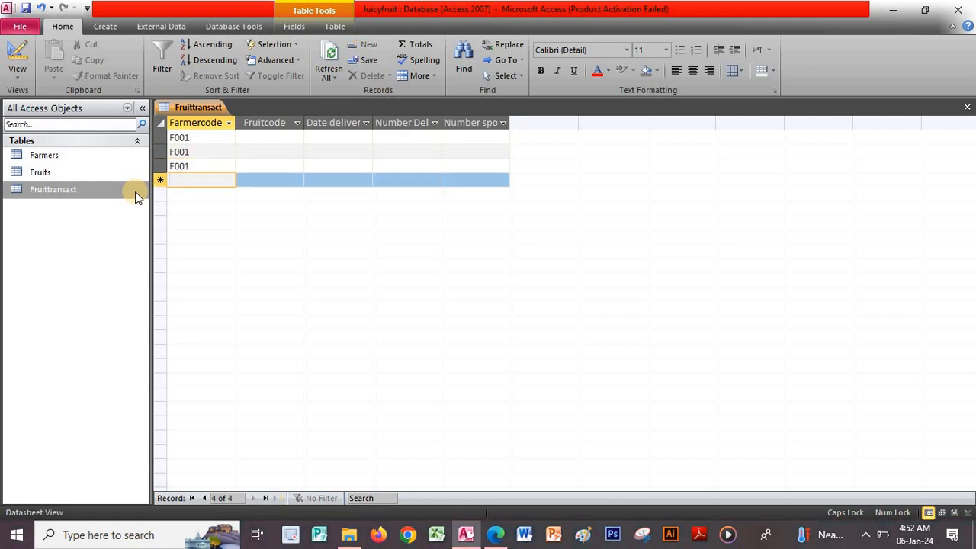
pyautogui.write('F001')
pyautogui.press('Down')
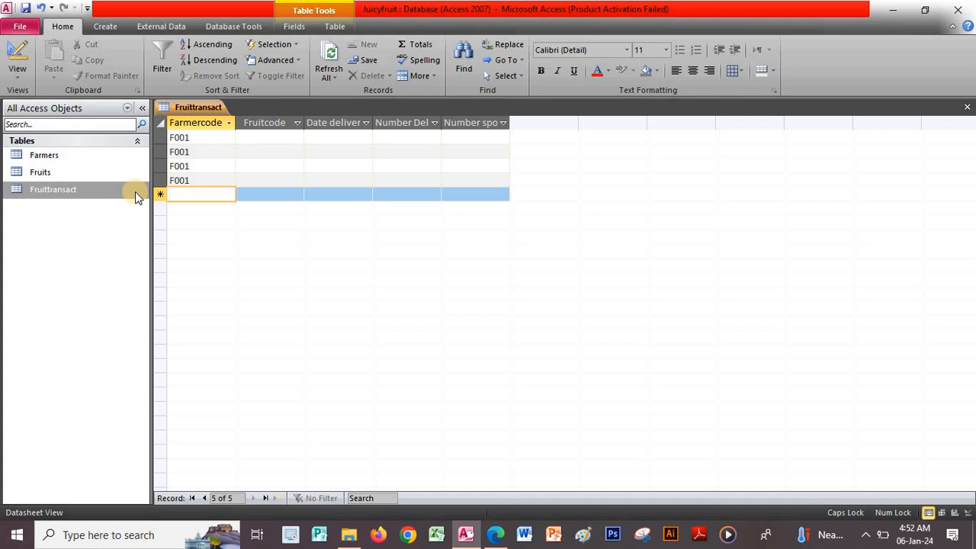
pyautogui.write('F00')
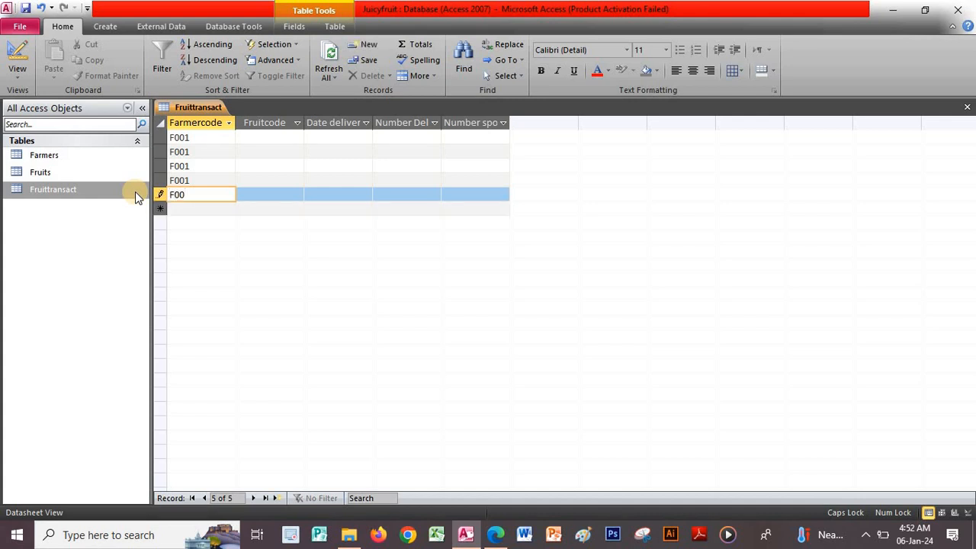
pyautogui.write('1')
pyautogui.press('Down')
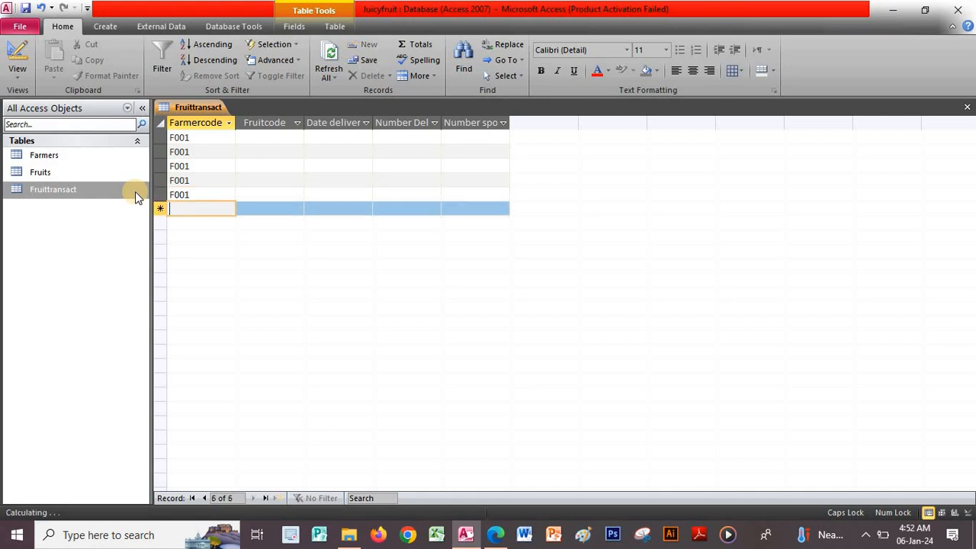
# Enter the farmer code F002 in the sixth and seventh records
pyautogui.write('F002')
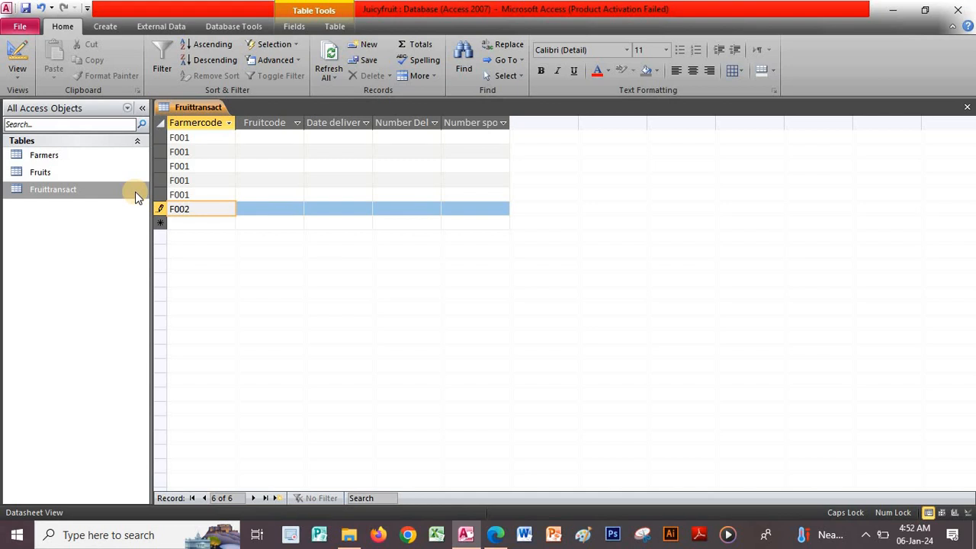
pyautogui.press('Down')
pyautogui.write('F00')
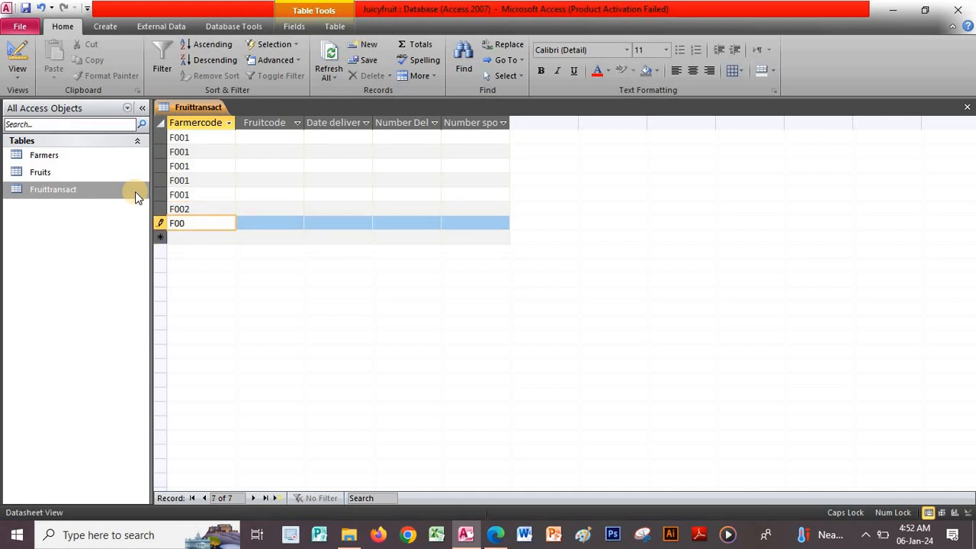
pyautogui.write('2')
pyautogui.press('Down')
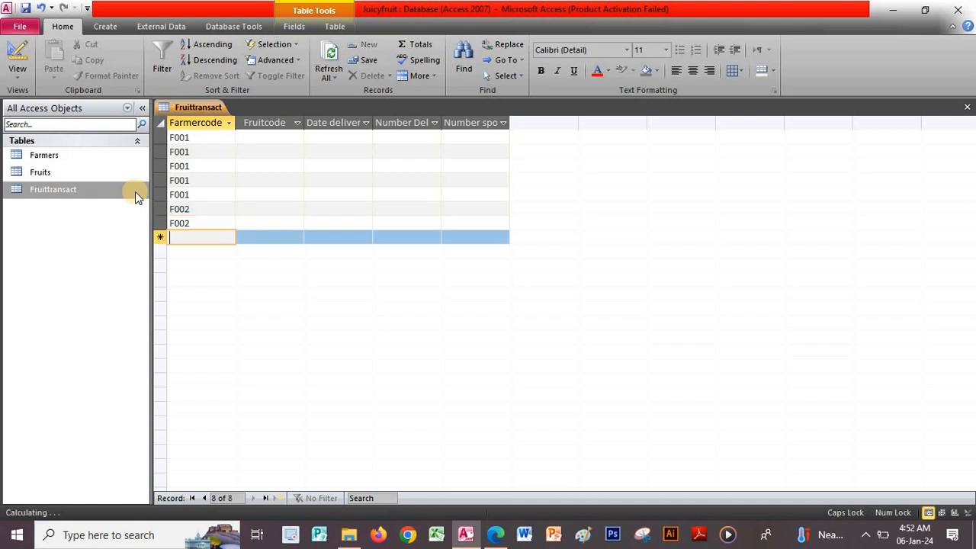
# Enter the farmer code F003 in the eighth and ninth records and F004 in the tenth
pyautogui.write('F003')
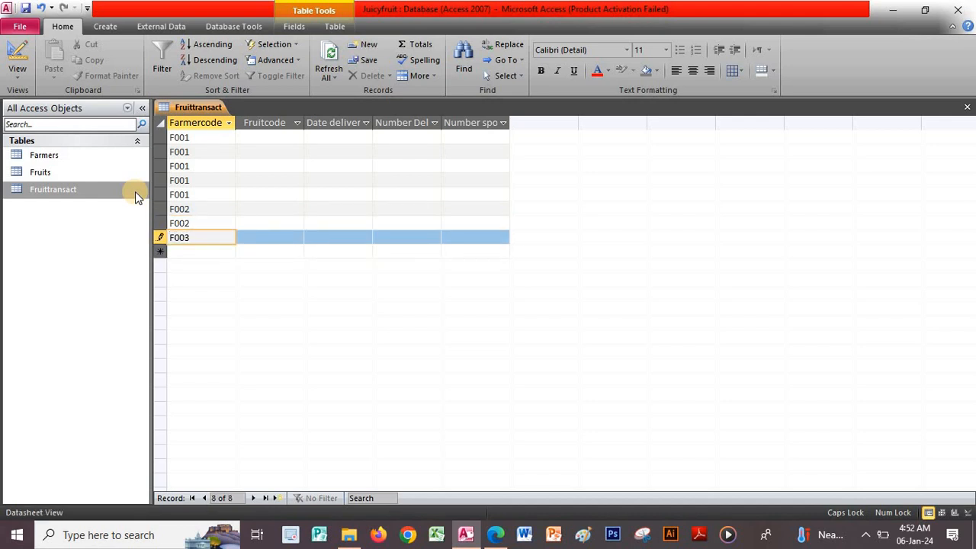
pyautogui.press('Down')
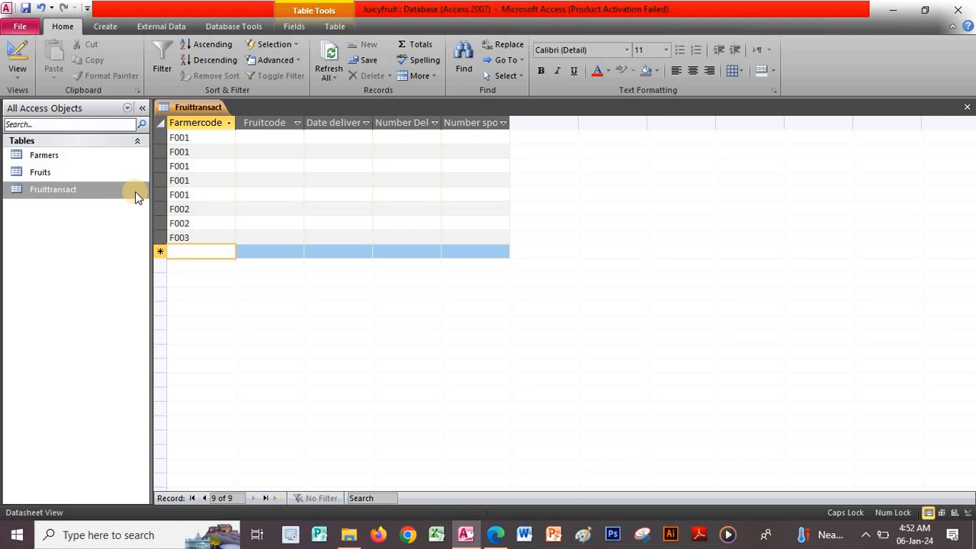
pyautogui.write('F003')
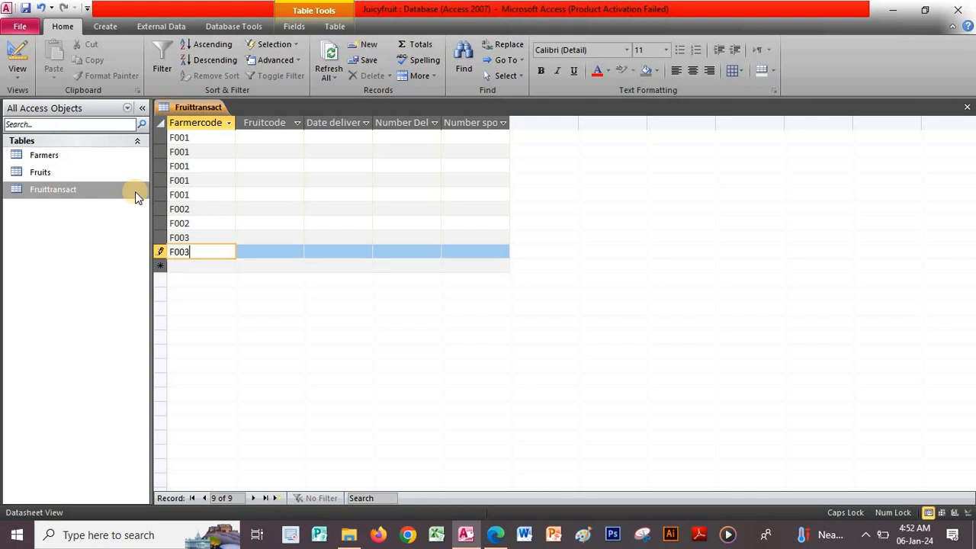
pyautogui.press('Down')
pyautogui.write('F0')
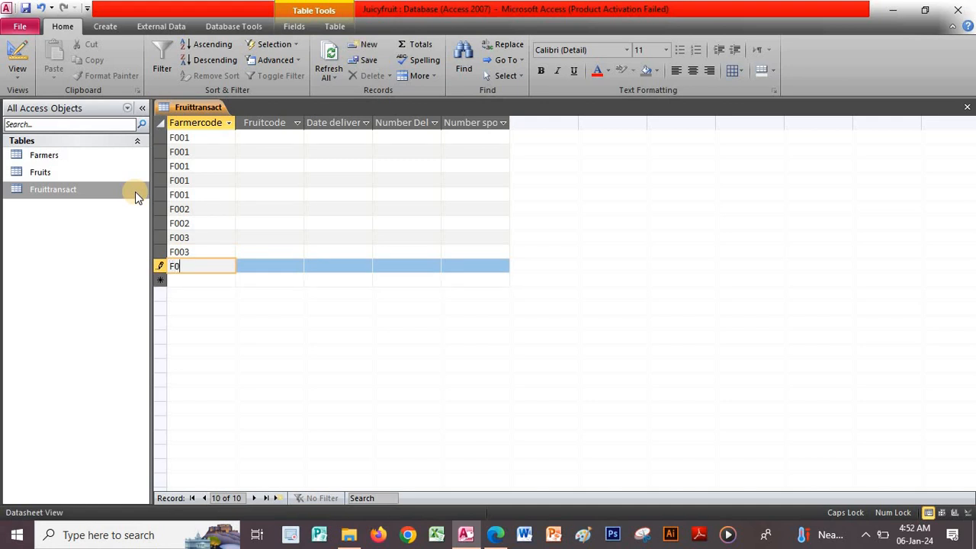
pyautogui.write('04')
# Enter the fruit code FR001 in the Fruitcode column for the first two F001 records
pyautogui.press('Tab')
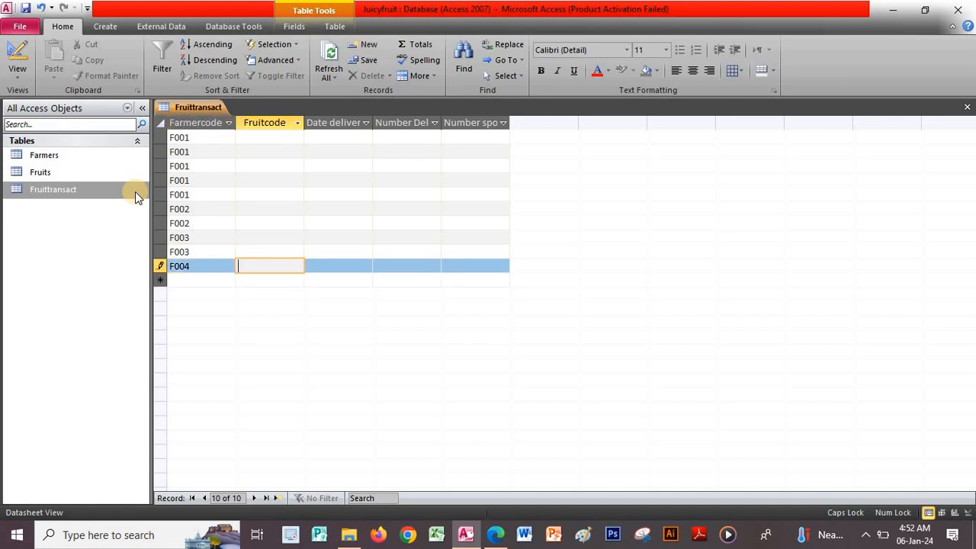
pyautogui.press('Up')
pyautogui.press('Up')
pyautogui.press('Up')
pyautogui.press('Up')
pyautogui.press('Up')
pyautogui.press('Up')
pyautogui.press('Up')
pyautogui.press('Up')
pyautogui.press('Up')
pyautogui.press('Up')
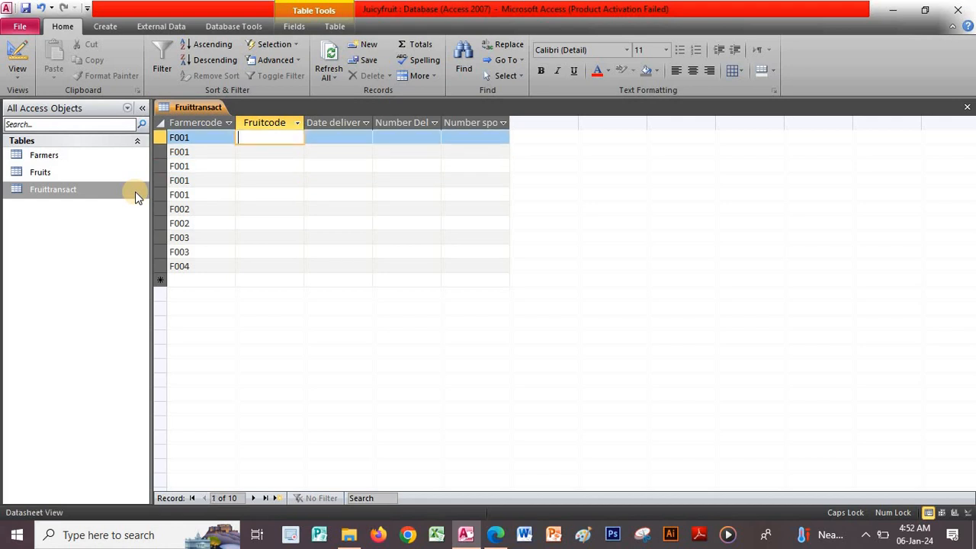
pyautogui.write('FR001')
pyautogui.press('Down')
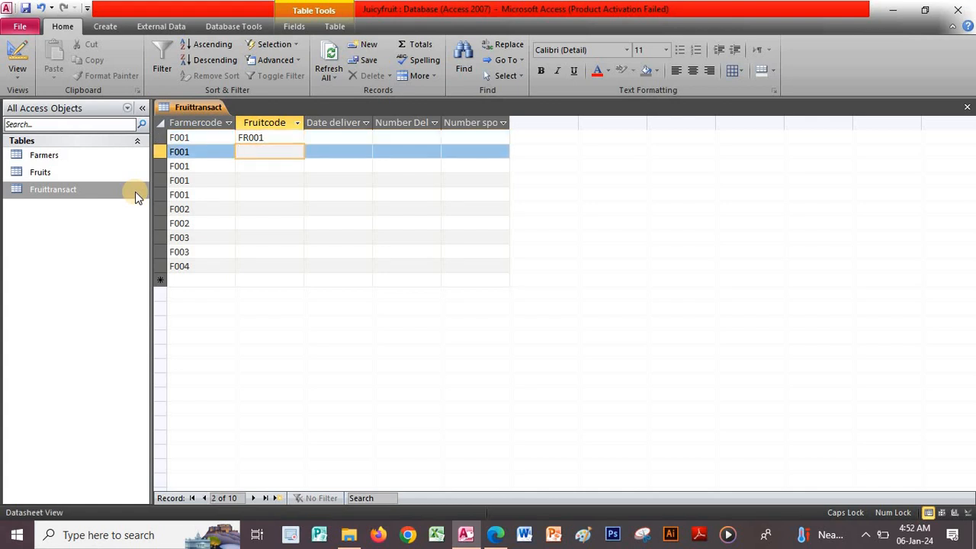
pyautogui.write('FR001')
pyautogui.press('Down')
# Enter the fruit codes FR002, FR003 and FR004 for the third, fourth and fifth records
pyautogui.write('FR00')
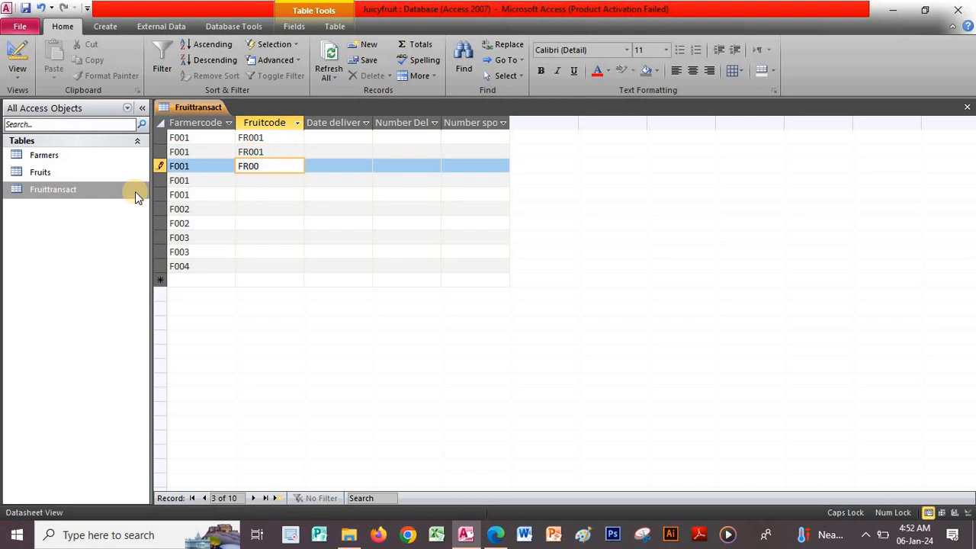
pyautogui.write('2')
pyautogui.press('Down')
pyautogui.write('FR003')
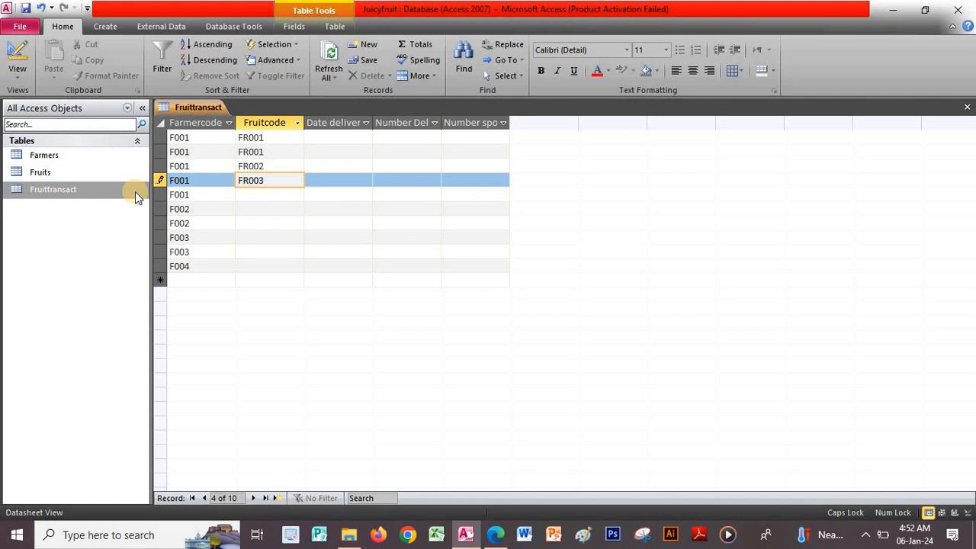
pyautogui.press('Down')
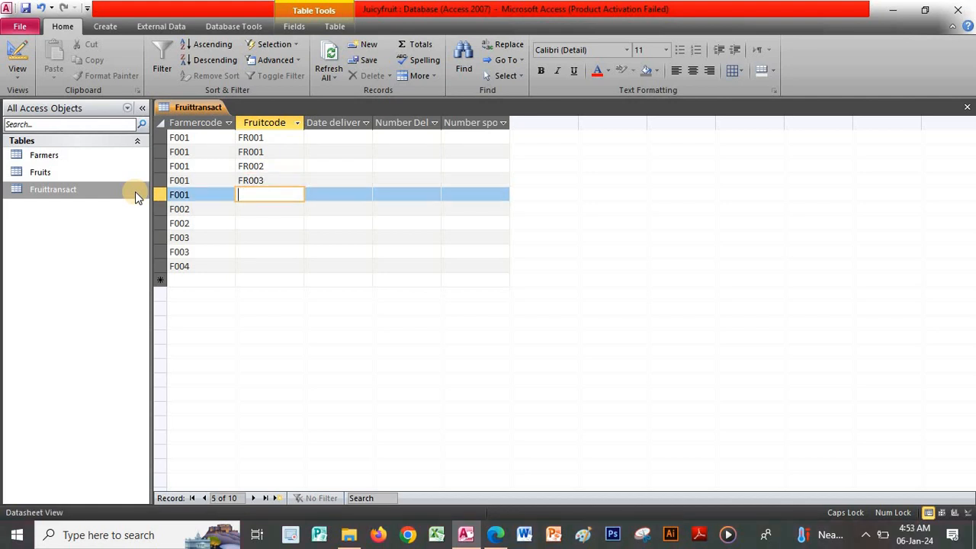
pyautogui.write('FR004')
pyautogui.press('Down')
# Enter the fruit codes FR002 and FR001 for the two F002 records
pyautogui.write('FR')
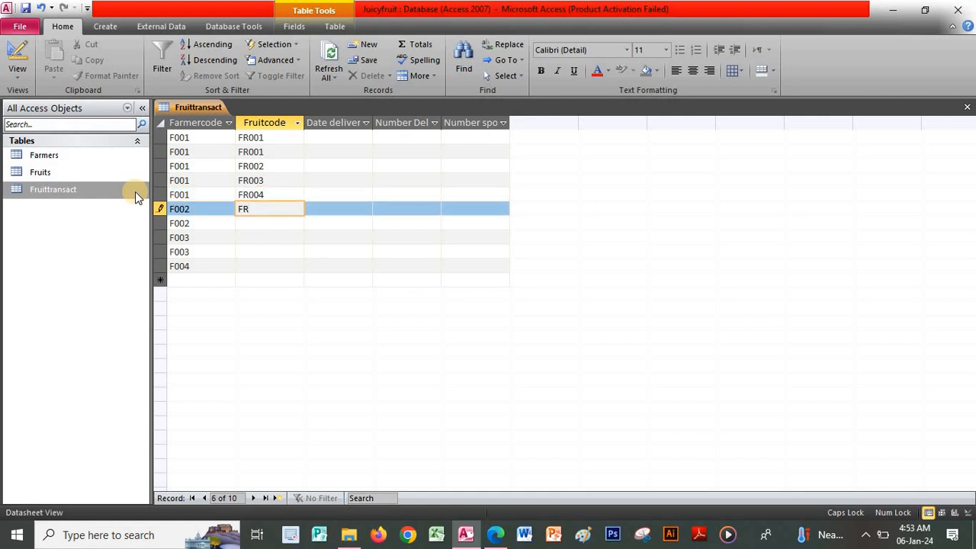
pyautogui.write('002')
pyautogui.press('Down')
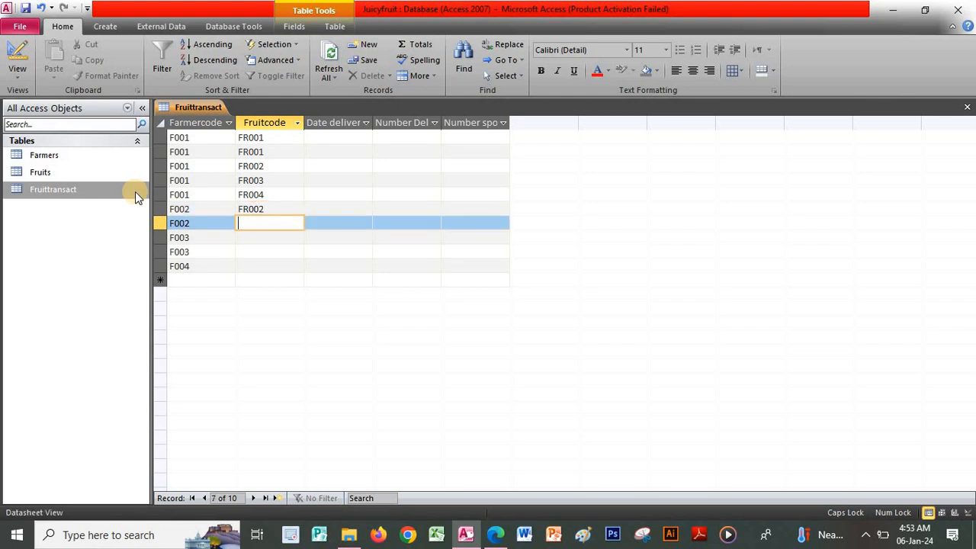
pyautogui.write('FR001')
pyautogui.press('Down')
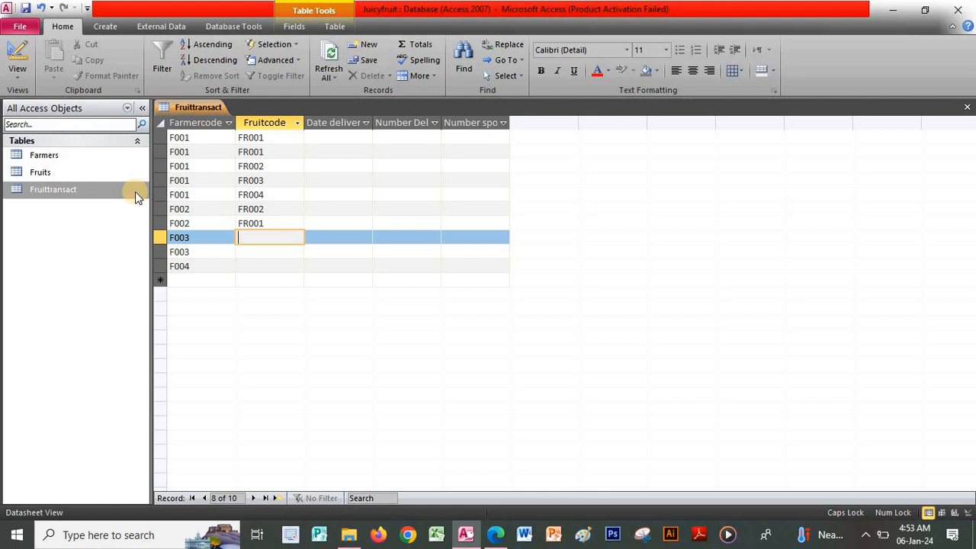
# Enter the fruit codes FR003 and FR002 for the two F003 records and FR004 for the F004 record
pyautogui.write('FR003')
pyautogui.press('Down')
pyautogui.write('FR')
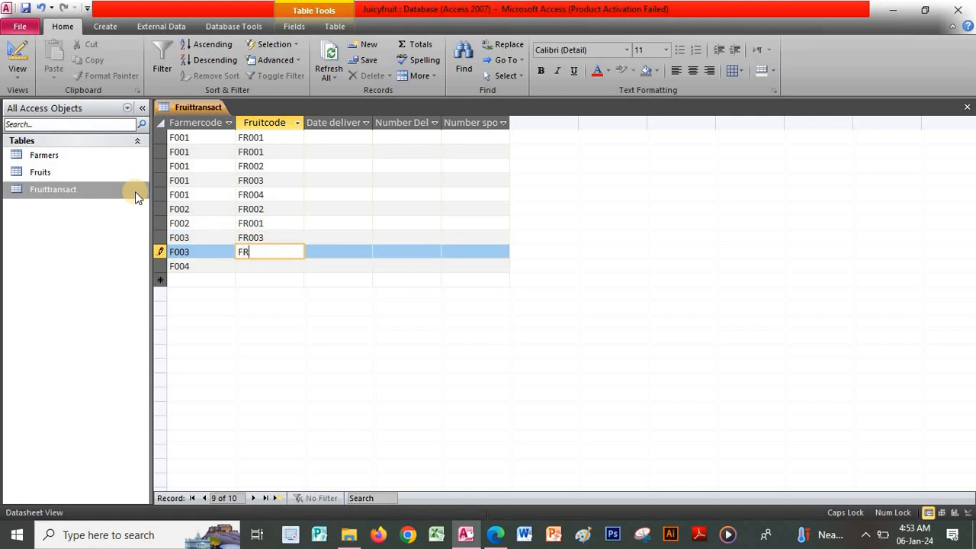
pyautogui.write('002')
pyautogui.press('Down')
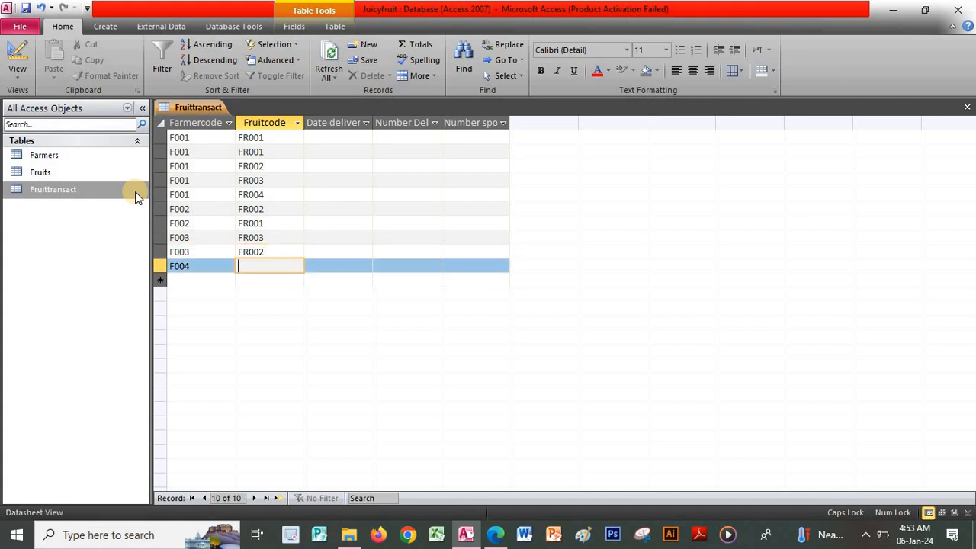
pyautogui.write('FR004')
# Enter 2/2/2016 as the delivery date of the first Fruittransact record
pyautogui.press('Tab')
pyautogui.press('Up')
pyautogui.press('Up')
pyautogui.press('Up')
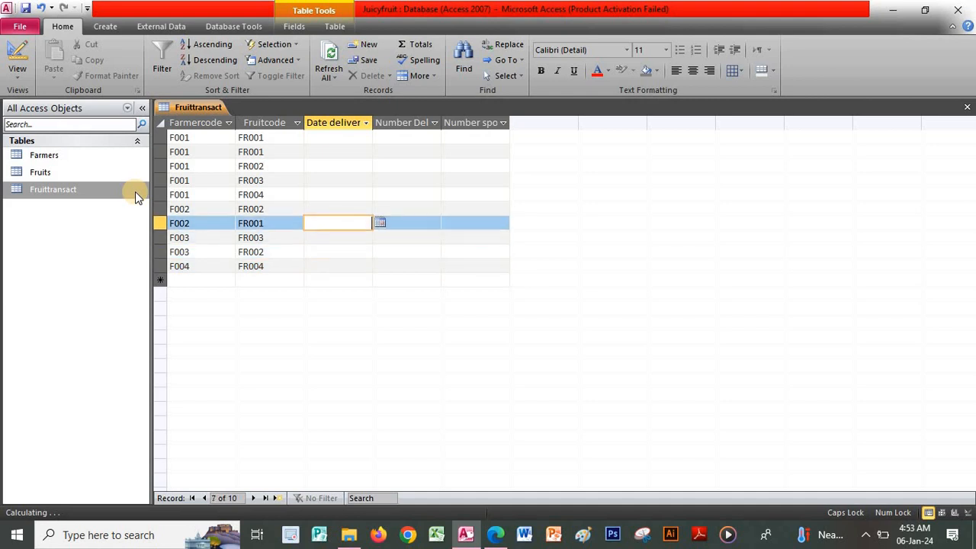
pyautogui.press('Up')
pyautogui.press('Up')
pyautogui.press('Up')
pyautogui.press('Up')
pyautogui.press('Up')
pyautogui.press('Up')
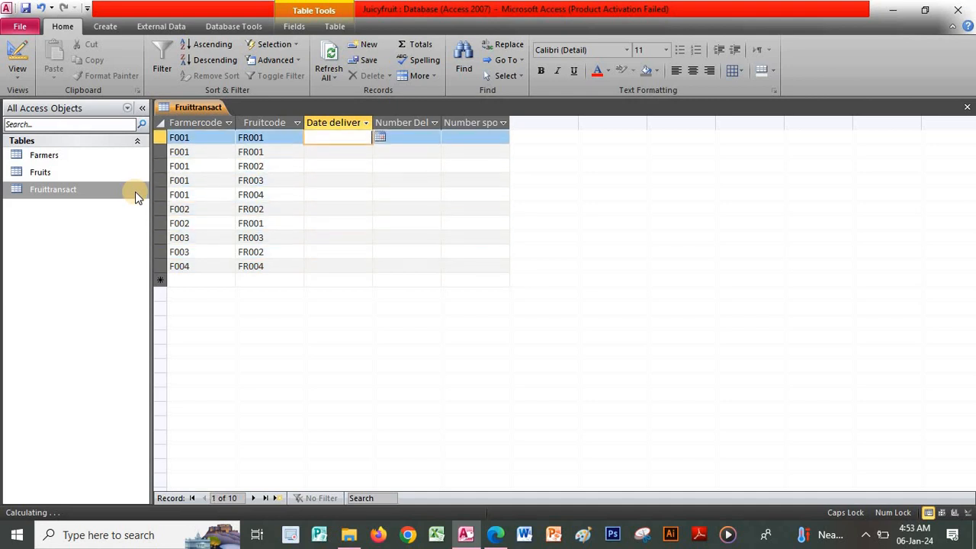
pyautogui.write('2/2/201')
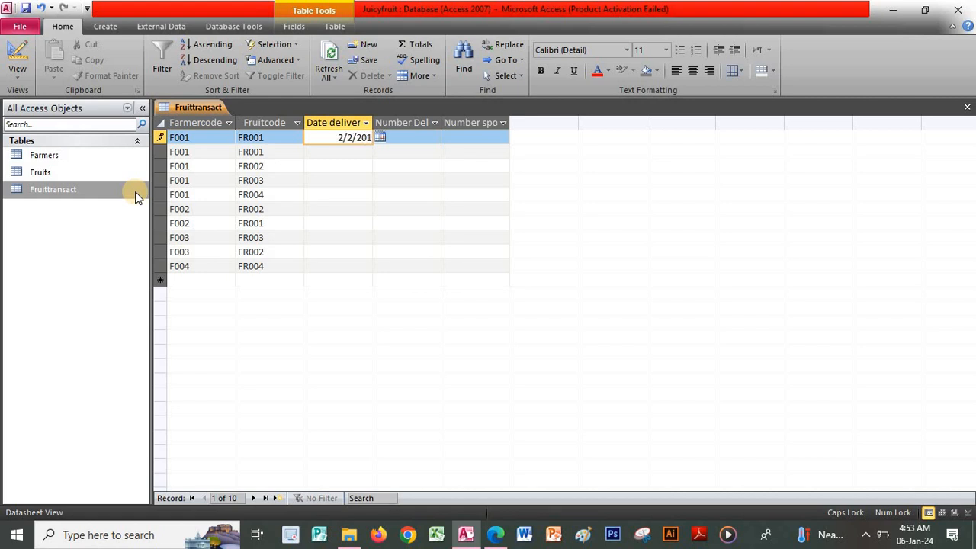
pyautogui.write('6')
pyautogui.press('Down')
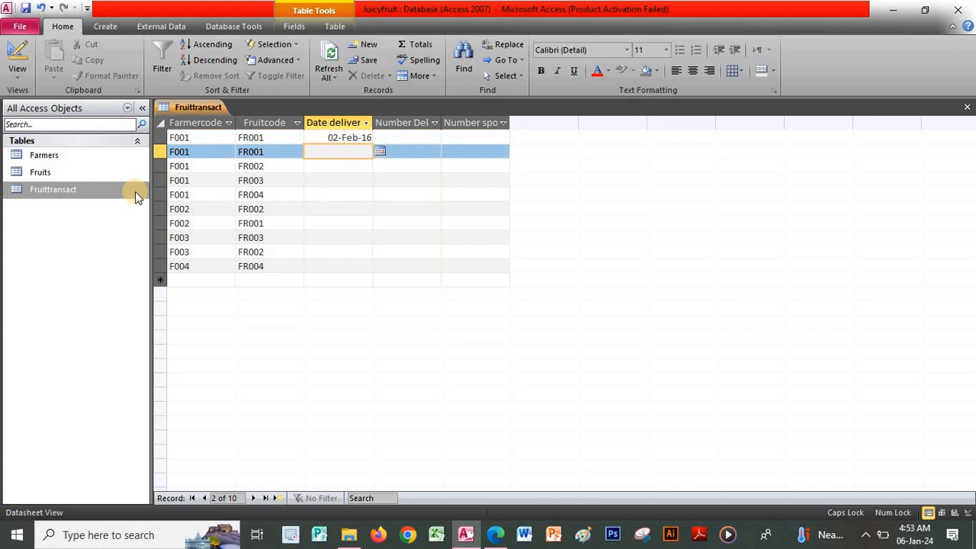
# Enter 3/3/2016 as the delivery date of the second and third Fruittransact records
pyautogui.write('3/3')
pyautogui.write('2016')
pyautogui.press('Down')
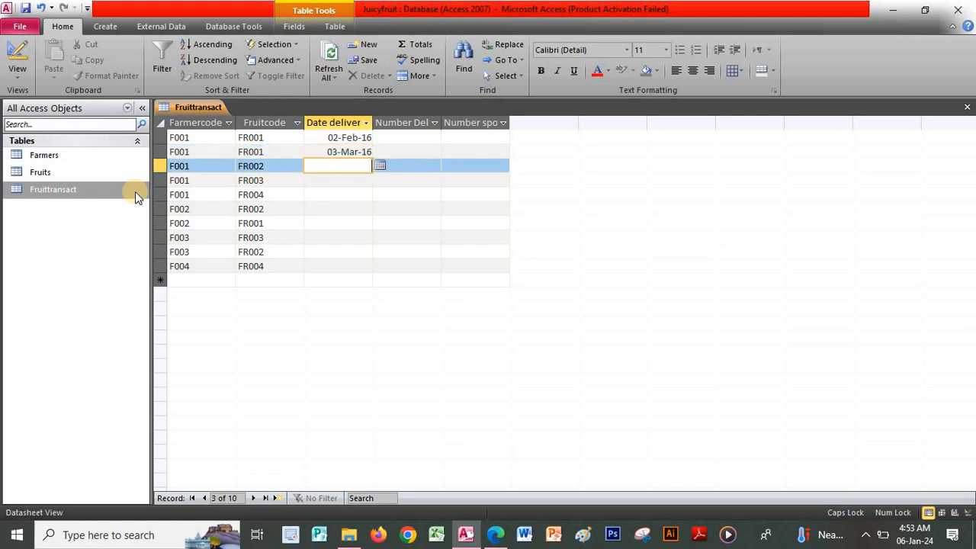
pyautogui.write('3/3/20')
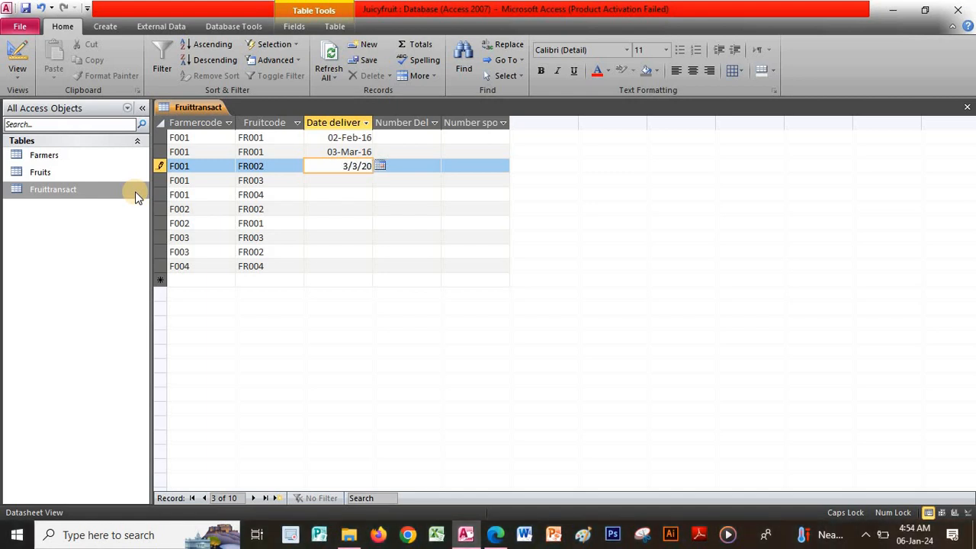
pyautogui.press('Escape')
pyautogui.write('16')
pyautogui.press('Down')
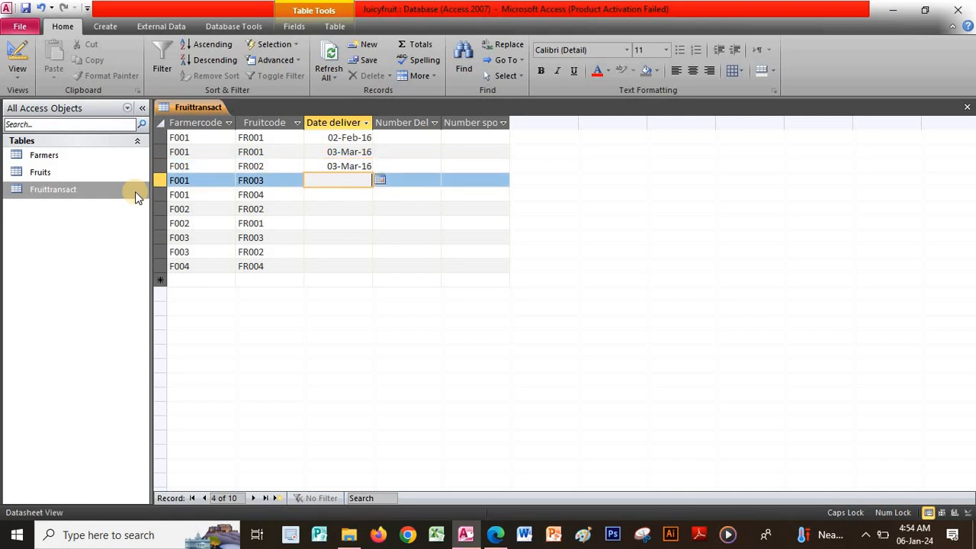
# Enter the delivery dates 2/2/2016 and 4/2/2016 for the fourth and fifth Fruittransact records
pyautogui.write('2/2/2016')
pyautogui.press('Down')
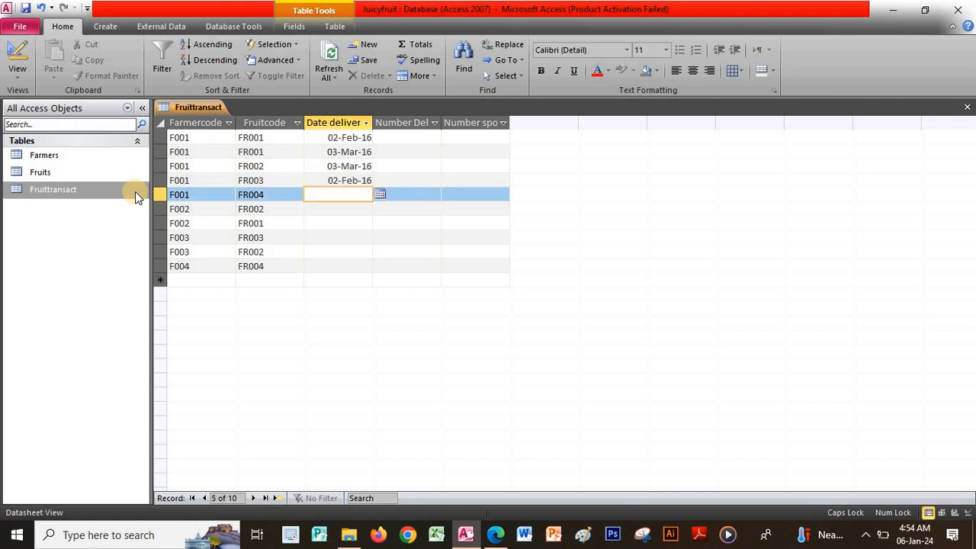
pyautogui.write('4/2/2016')
pyautogui.press('Down')
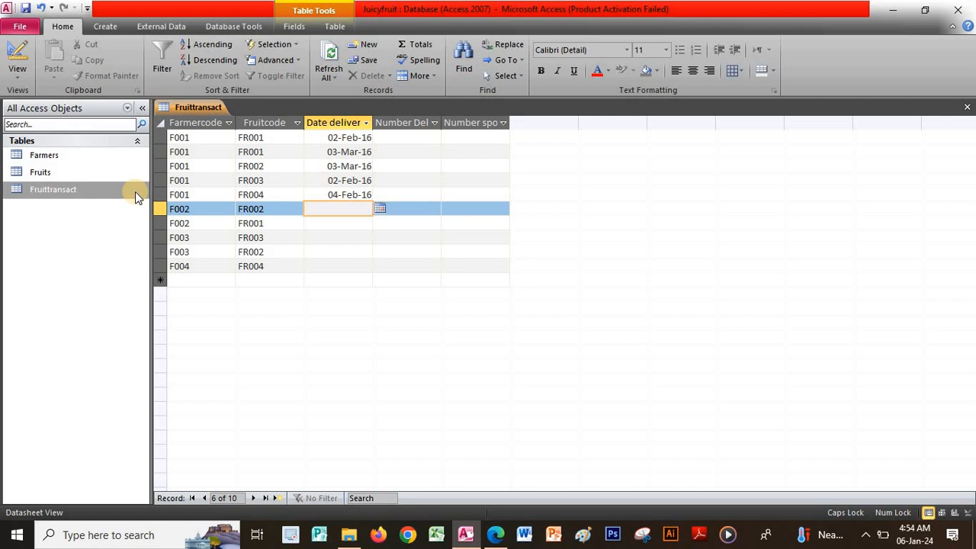
# Enter 4/2/16 as the delivery date of both F002 records
pyautogui.write('4/2/16')
pyautogui.press('Down')
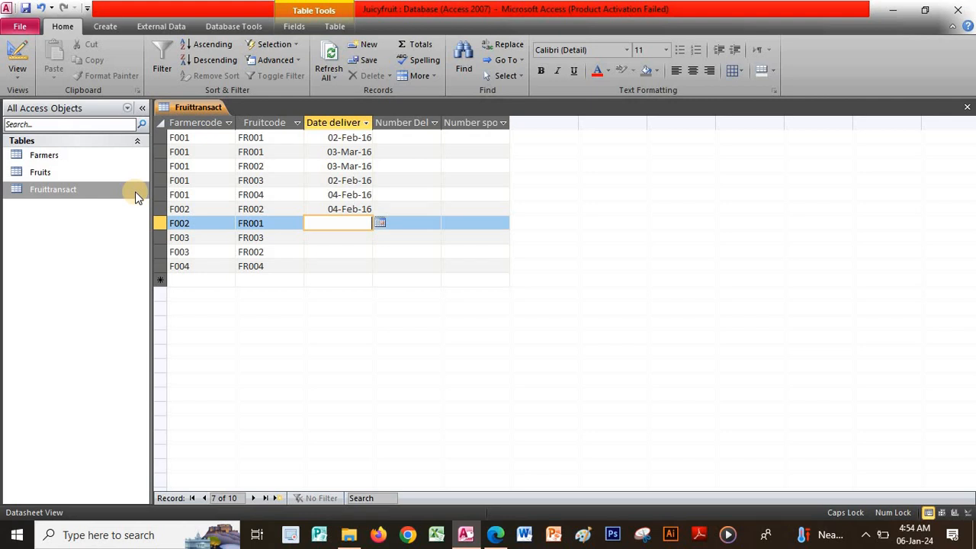
pyautogui.write('4/2/16')
pyautogui.press('Down')
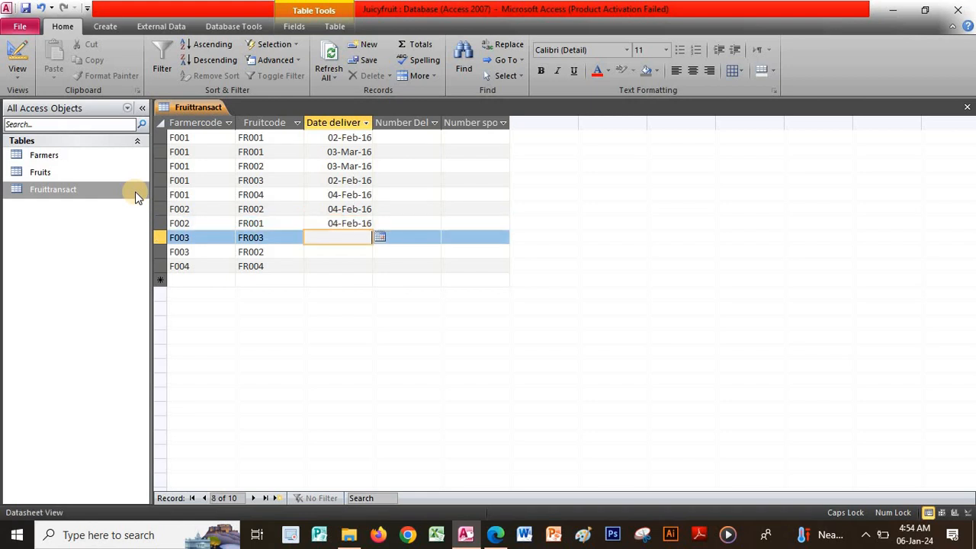
# Enter the delivery dates 7/2/16 and 4/2/16 for the two F003 records and 9/2/16 for the F004 record
pyautogui.write('7/2/16')
pyautogui.press('Down')
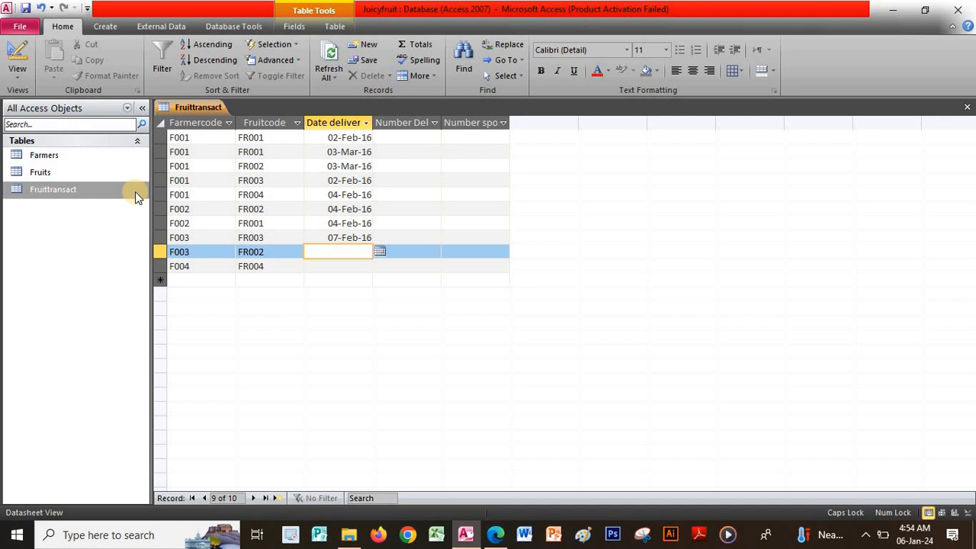
pyautogui.write('4/2/16')
pyautogui.press('Down')
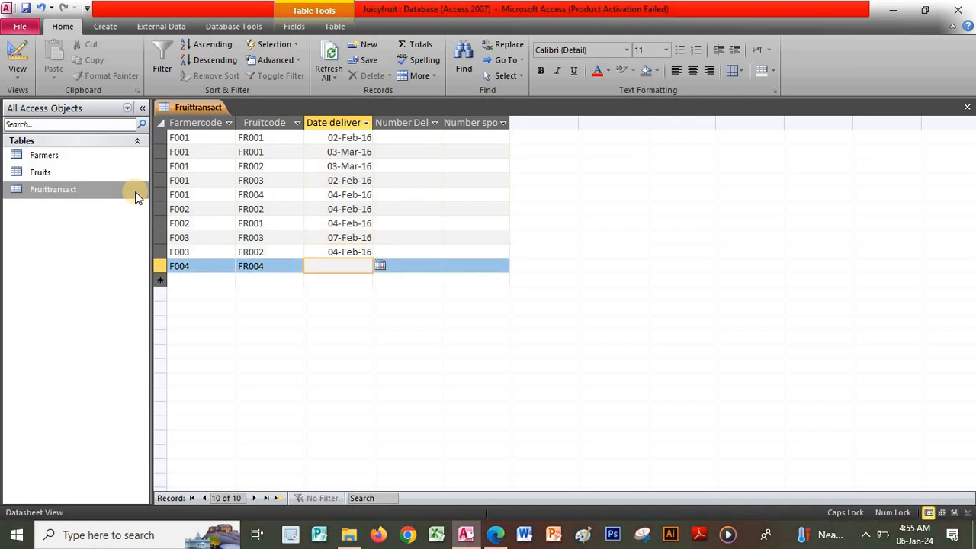
pyautogui.write('9/2/16')
pyautogui.press('Up')
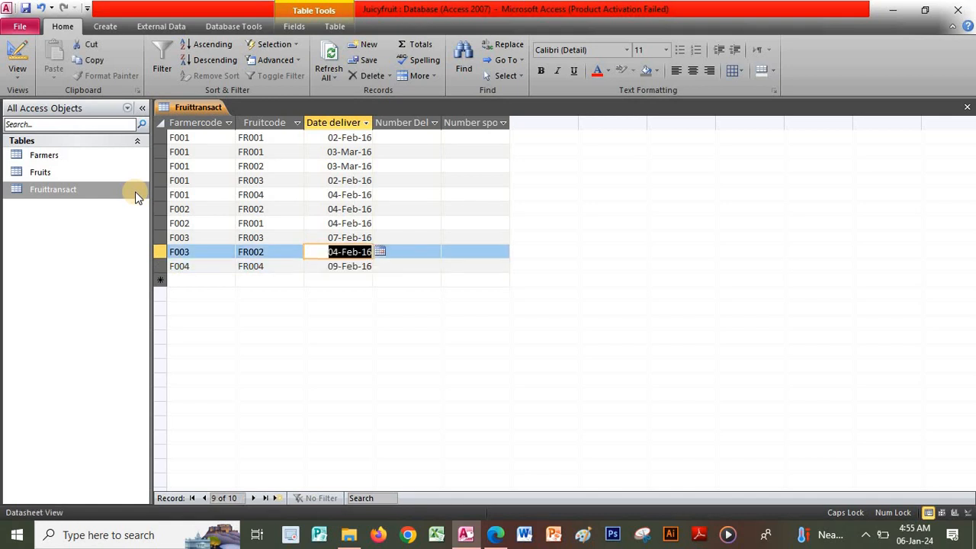
# Enter 3000 and 500 as the number delivered for the first two Fruittransact records
pyautogui.press('Right')
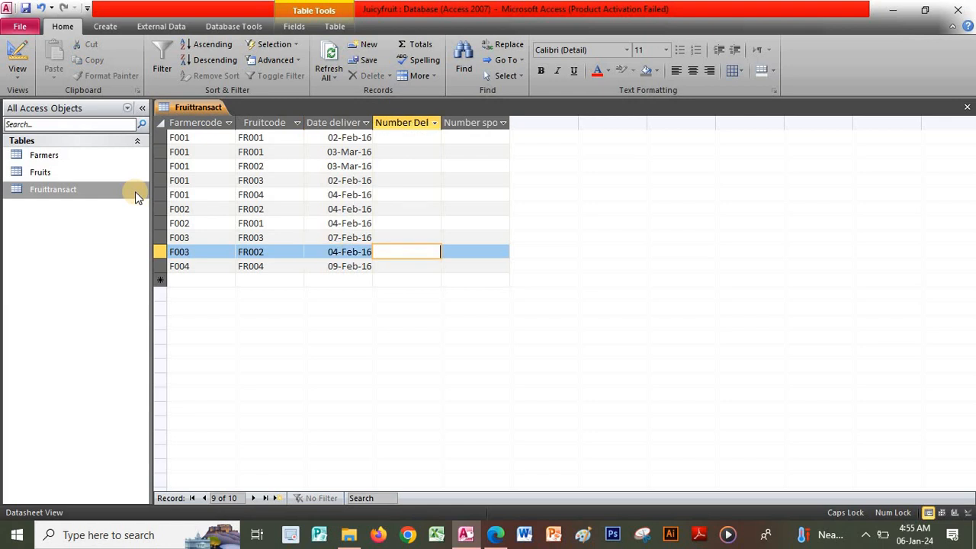
pyautogui.press('Up')
pyautogui.press('Up')
pyautogui.press('Up')
pyautogui.press('Up')
pyautogui.press('Up')
pyautogui.press('Up')
pyautogui.press('Up')
pyautogui.press('Up')
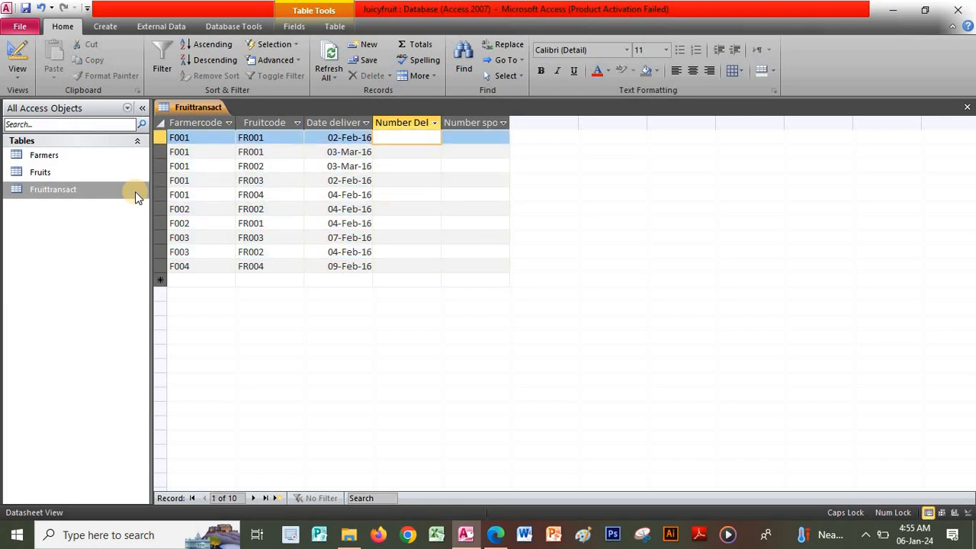
pyautogui.write('3000')
pyautogui.press('Down')
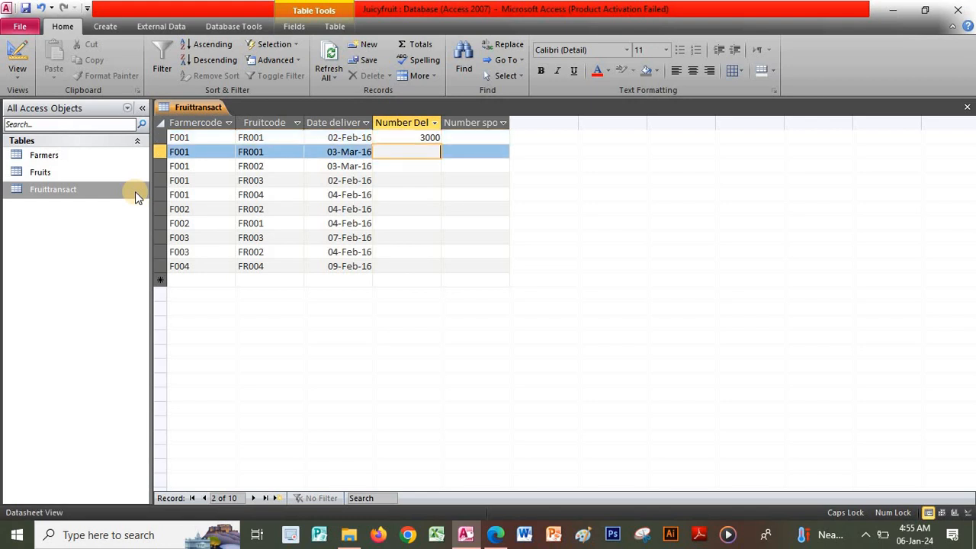
pyautogui.write('500')
pyautogui.press('Down')
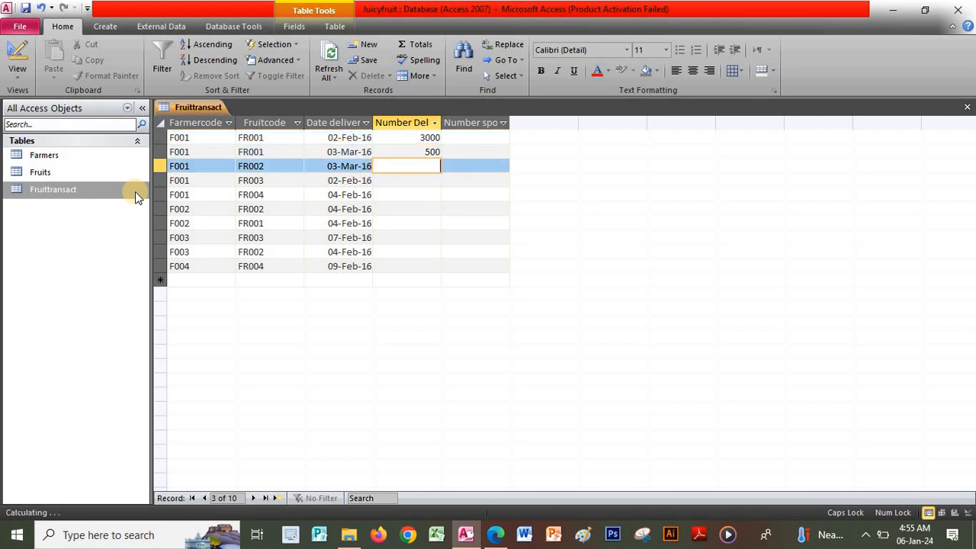
# Enter 4500, 3200 and 1800 as the number delivered for the third, fourth and fifth records
pyautogui.write('45000')
pyautogui.press('BackSpace')
pyautogui.press('Down')
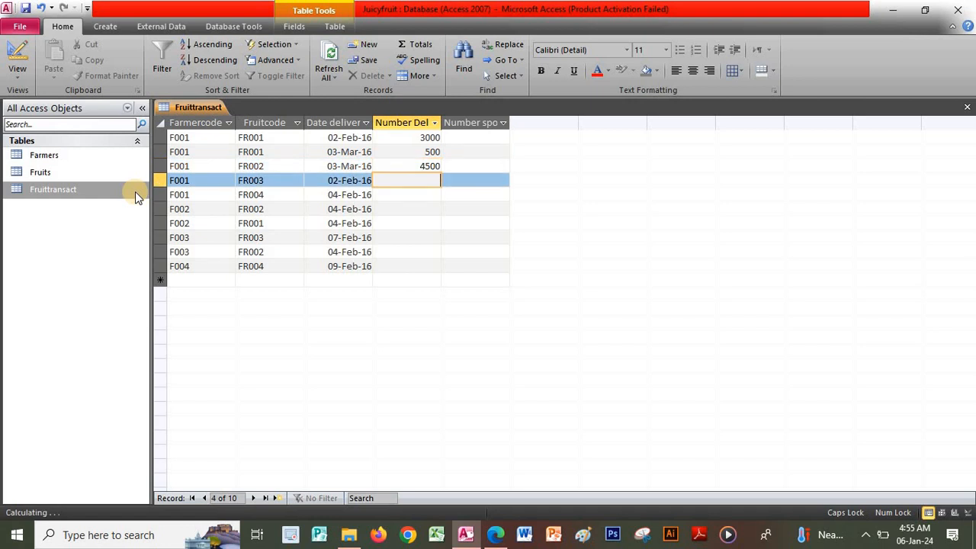
pyautogui.write('3200')
pyautogui.press('Down')
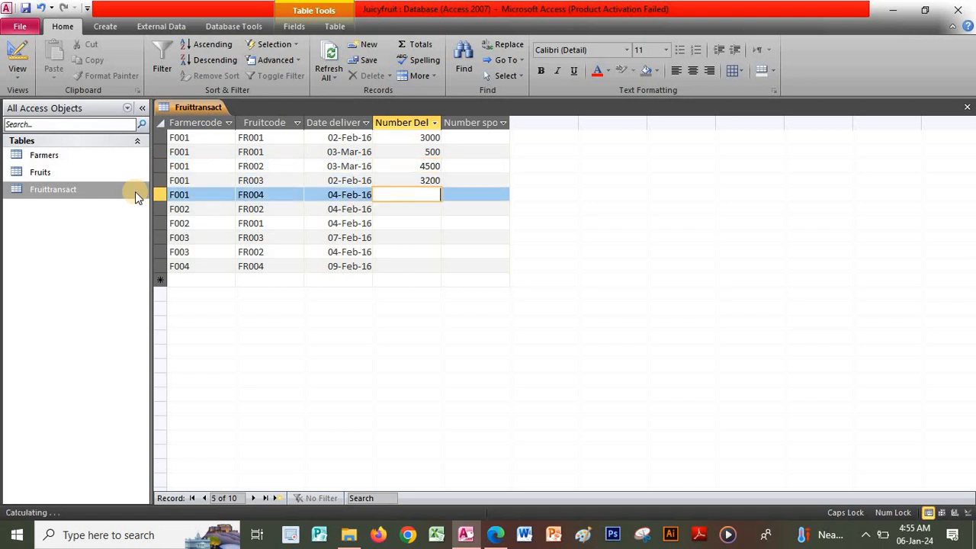
pyautogui.write('1800')
pyautogui.press('Down')
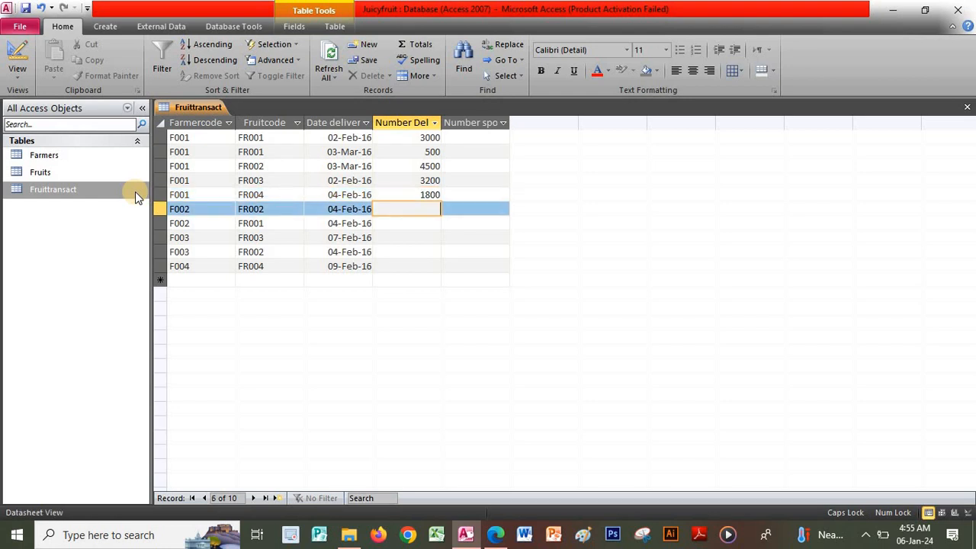
# Enter 2000 and 6000 as the number delivered for the two F002 records
pyautogui.write('2000')
pyautogui.press('Down')
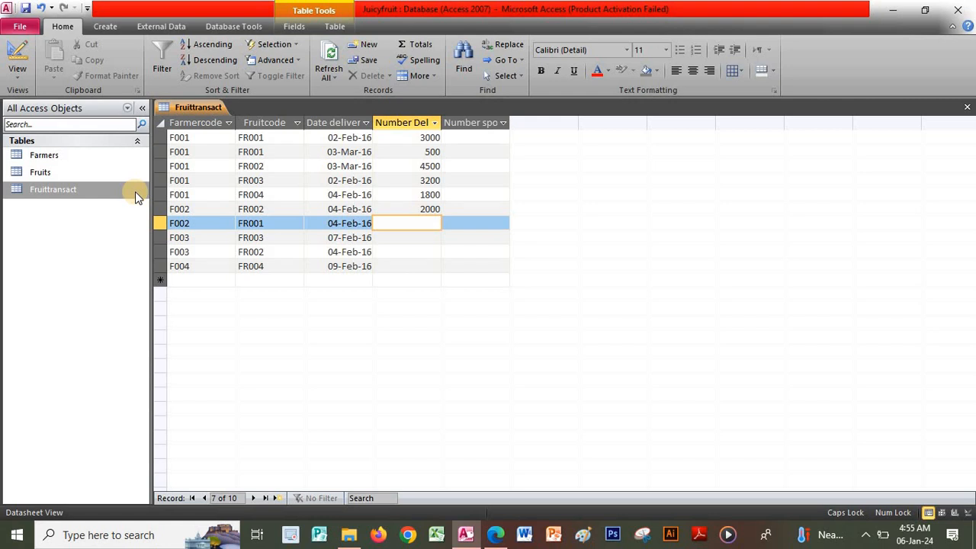
pyautogui.write('6000')
pyautogui.press('Down')
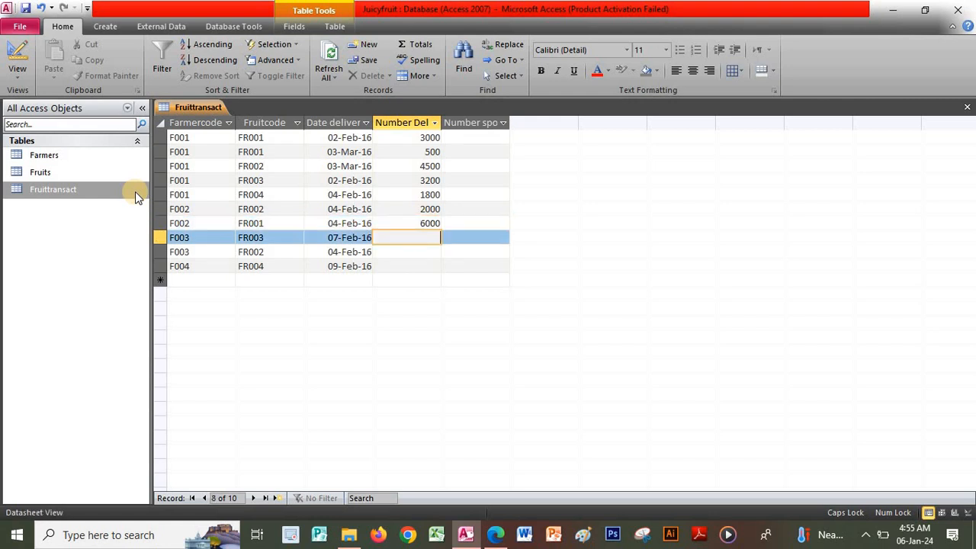
# Enter 1000 and 7000 as the number delivered for the F003 records and 1500 for the F004 record
pyautogui.write('1000')
pyautogui.press('Down')
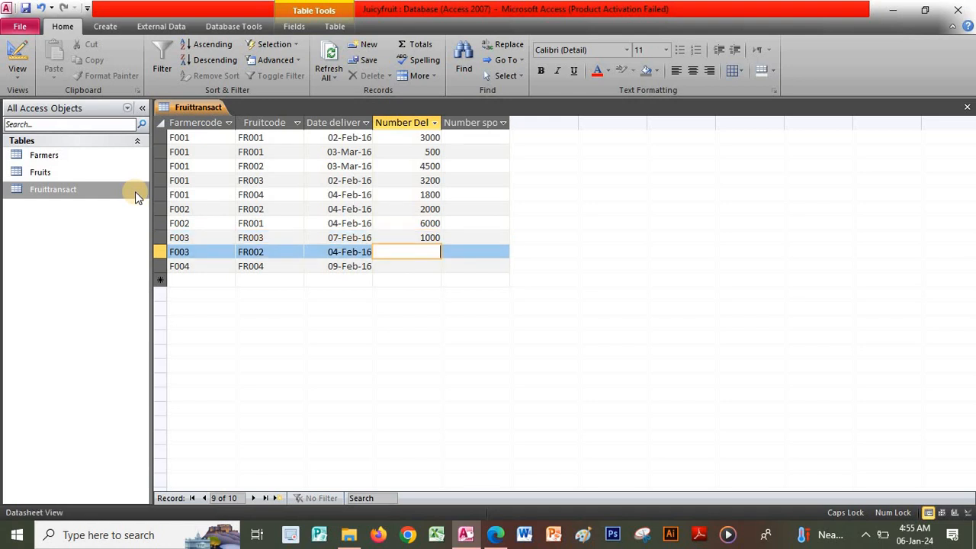
pyautogui.write('7000')
pyautogui.press('Down')
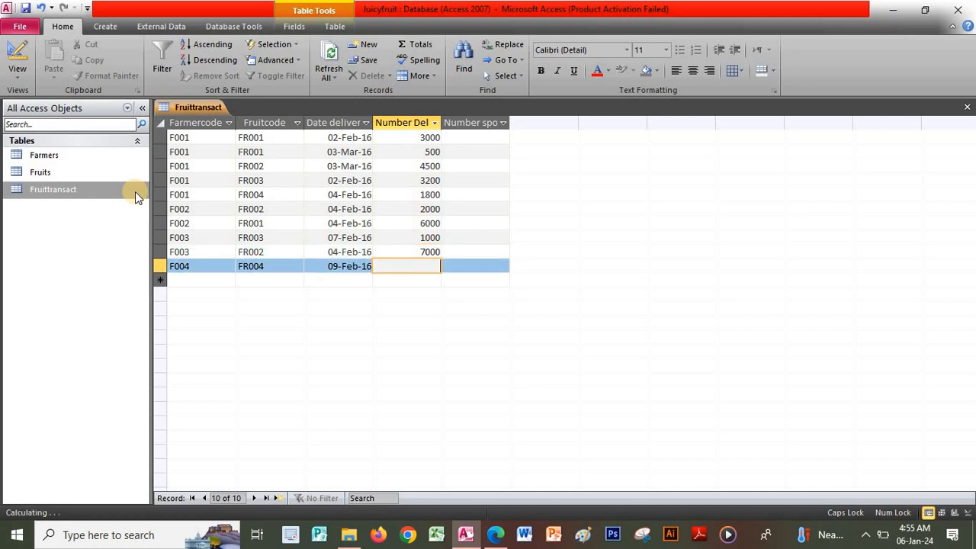
pyautogui.write('1500')
# Enter 200 and 20 as the number spoilt for the first two Fruittransact records
pyautogui.press('Tab')
pyautogui.press('Up')
pyautogui.press('Up')
pyautogui.press('Up')
pyautogui.press('Up')
pyautogui.press('Up')
pyautogui.press('Up')
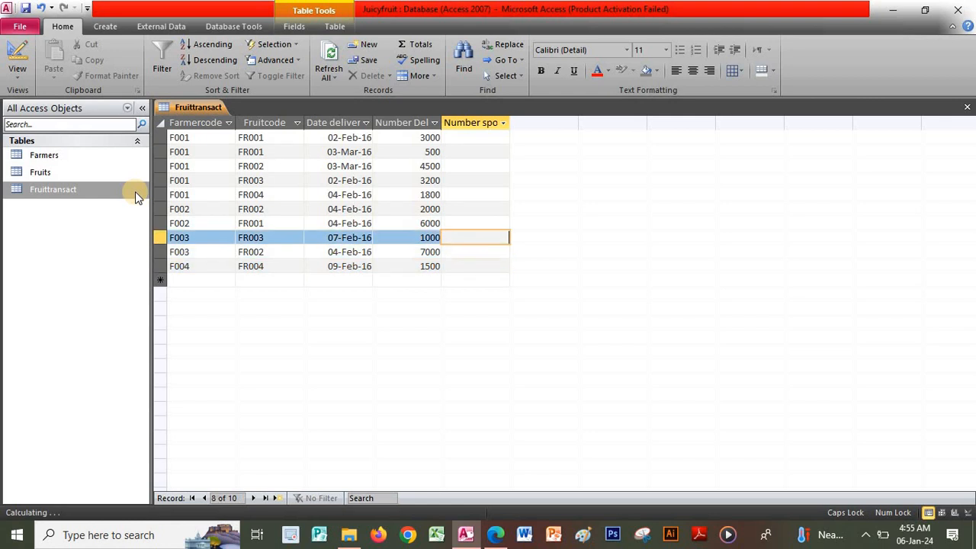
pyautogui.press('Up')
pyautogui.press('Up')
pyautogui.press('Up')
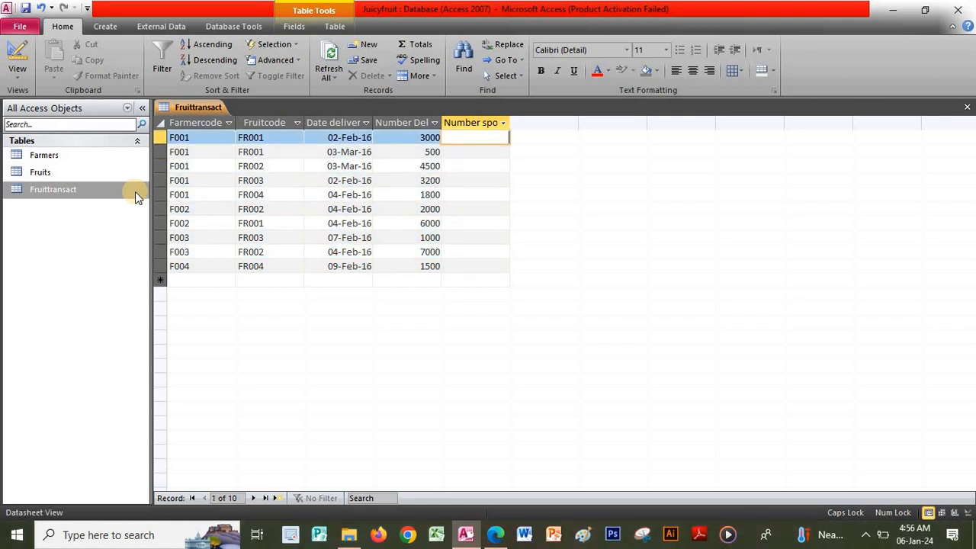
pyautogui.write('200')
pyautogui.press('Down')
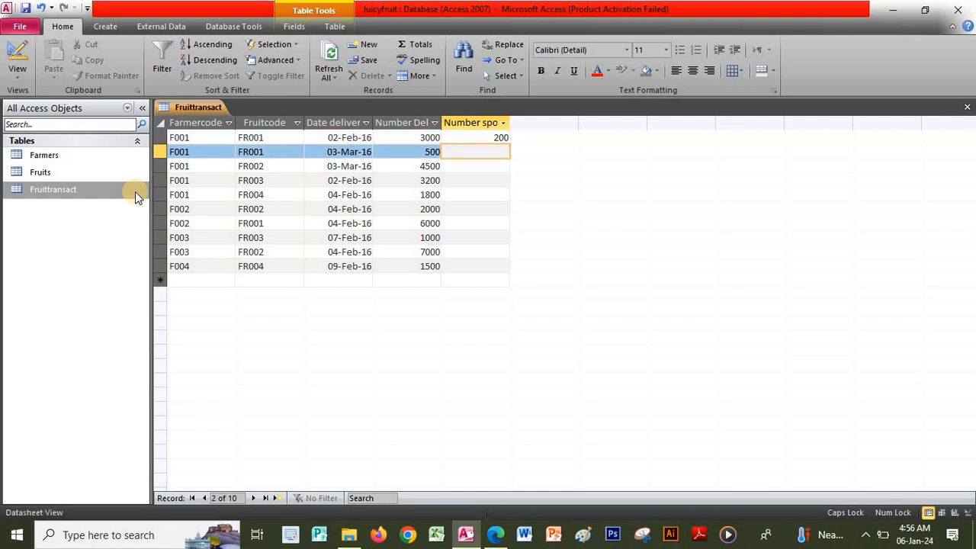
pyautogui.write('20')
pyautogui.press('Down')
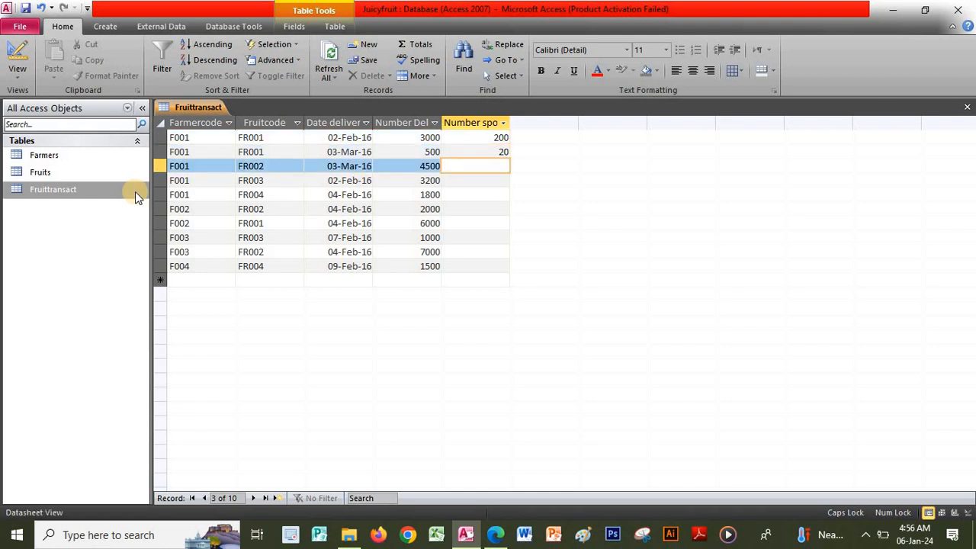
# Enter 250, 89 and 70 as the number spoilt for the third, fourth and fifth records
pyautogui.write('250')
pyautogui.press('Down')
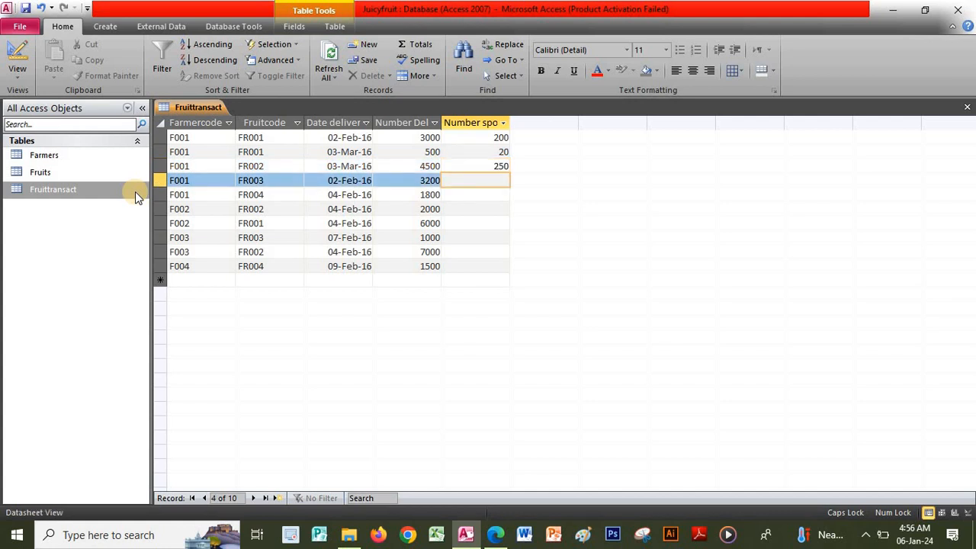
pyautogui.write('89')
pyautogui.press('Down')
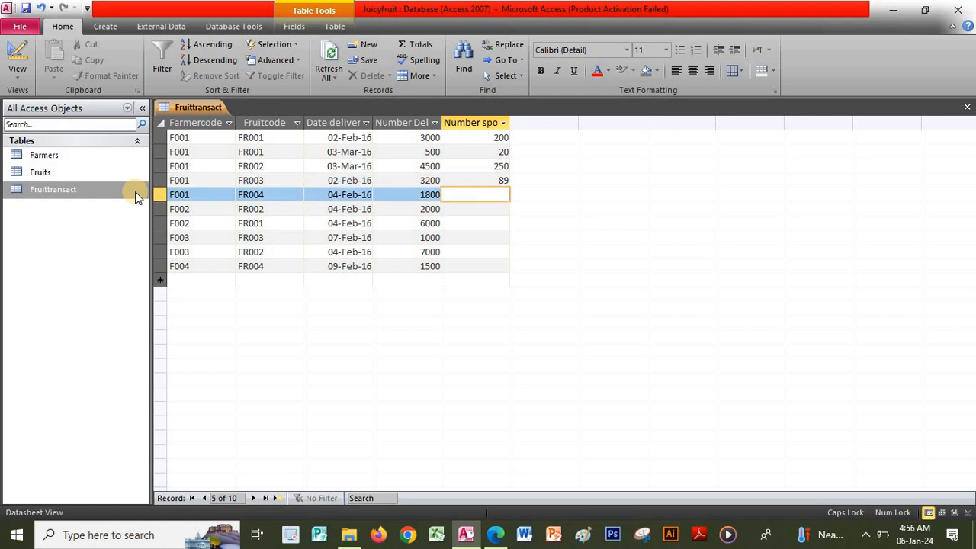
pyautogui.write('70')
pyautogui.press('Down')
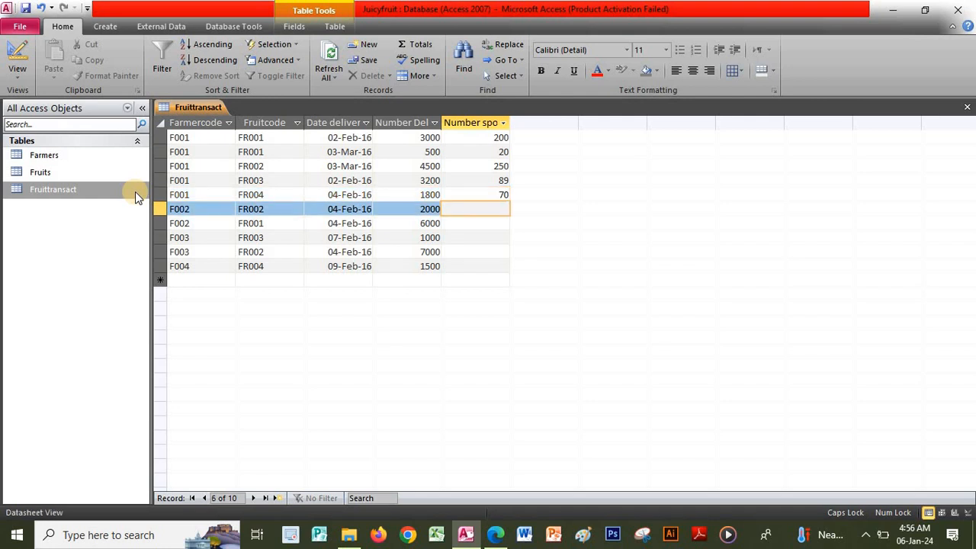
# Enter 290 and 150 as the number spoilt for the two F002 records
pyautogui.write('290')
pyautogui.press('Down')
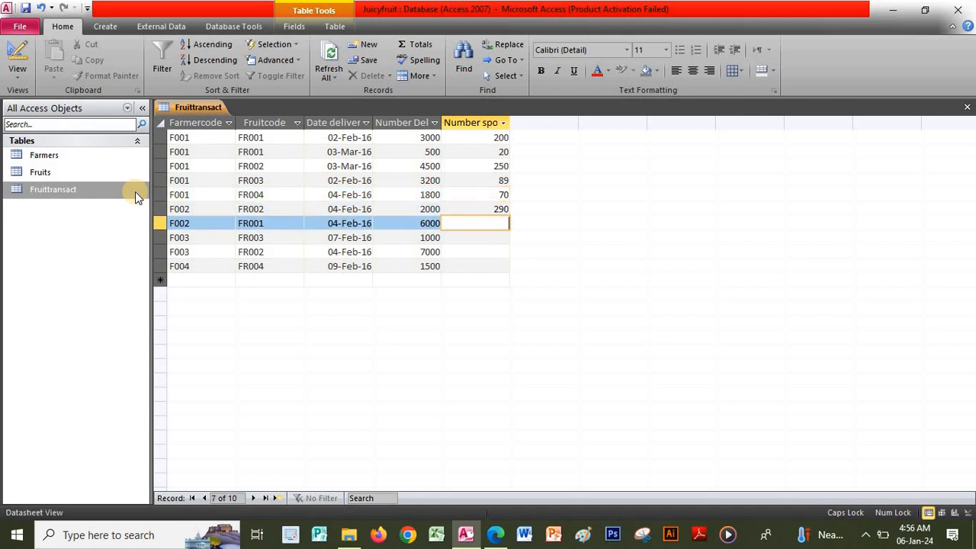
pyautogui.write('150')
pyautogui.press('Down')
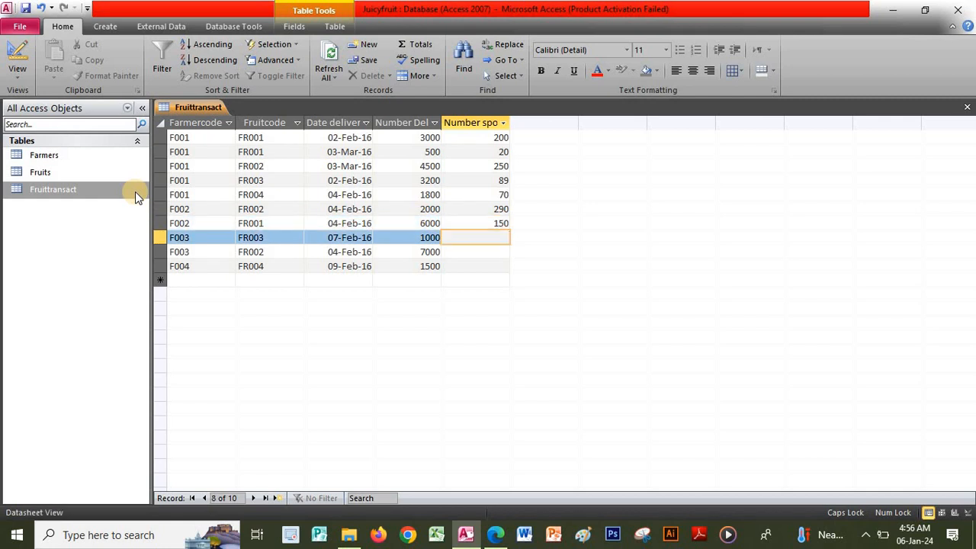
# Enter 200 and 250 as the number spoilt for the F003 records and 100 for F004, and close the Fruittransact table
pyautogui.write('200')
pyautogui.press('Down')
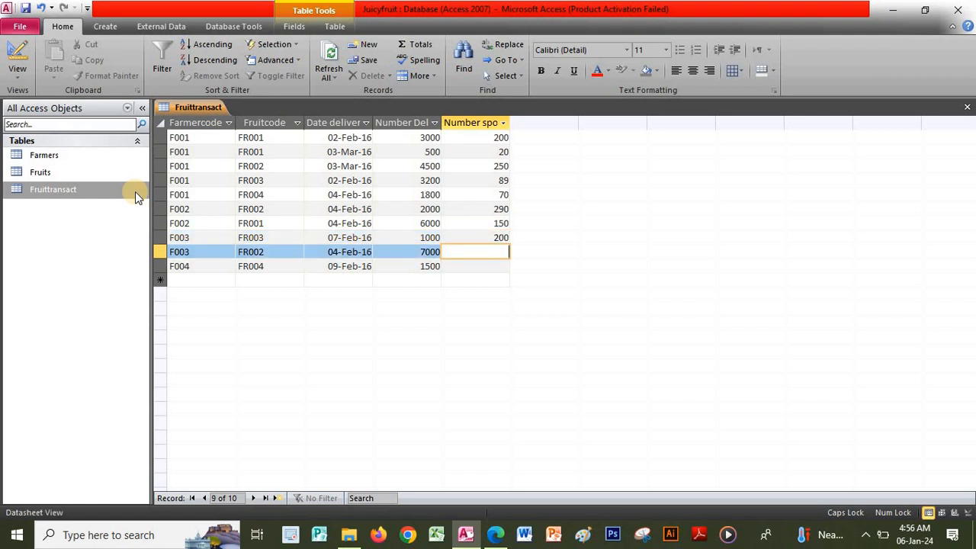
pyautogui.write('250')
pyautogui.press('Down')
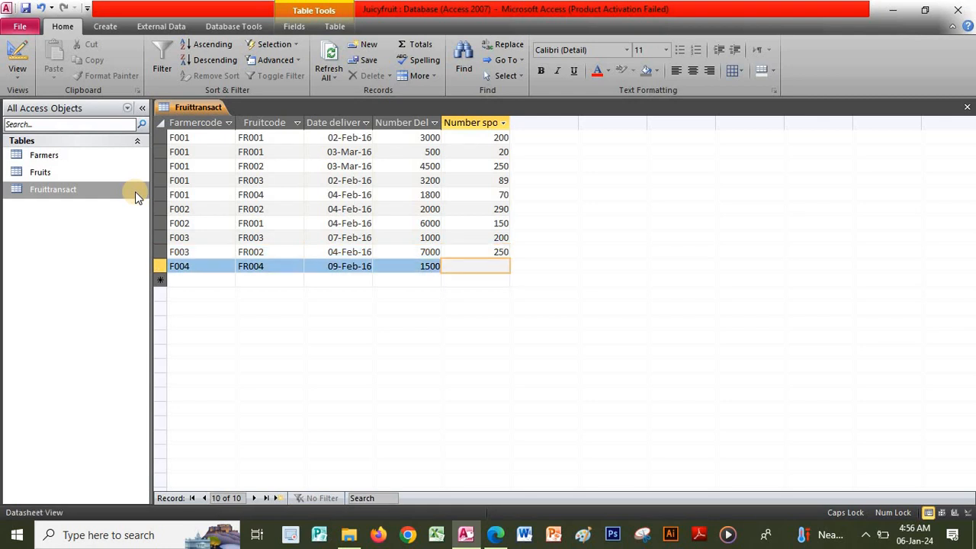
pyautogui.write('100')
pyautogui.click(966, 109)
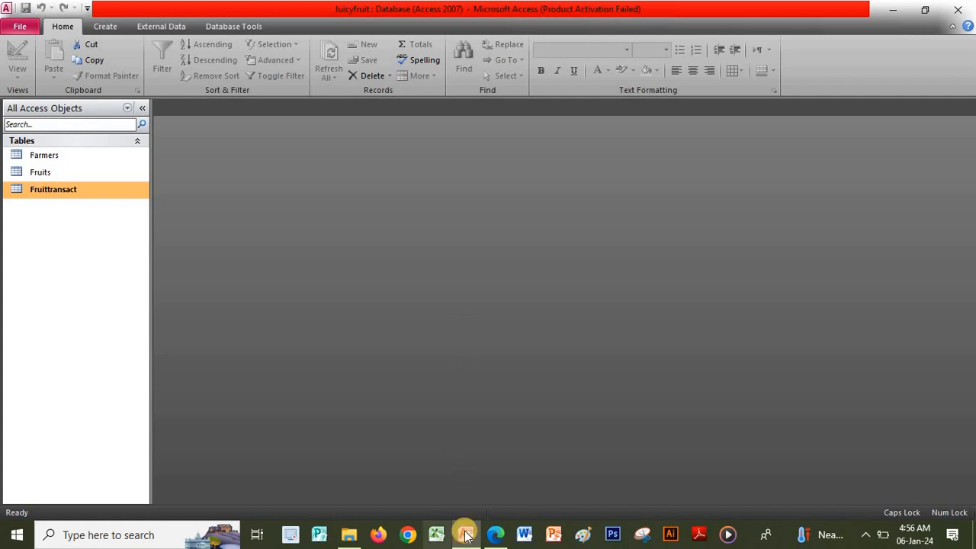
# Switch to the exercise PDF in Edge and read the tasks listed below the Fruittransact table
pyautogui.click(495, 534)
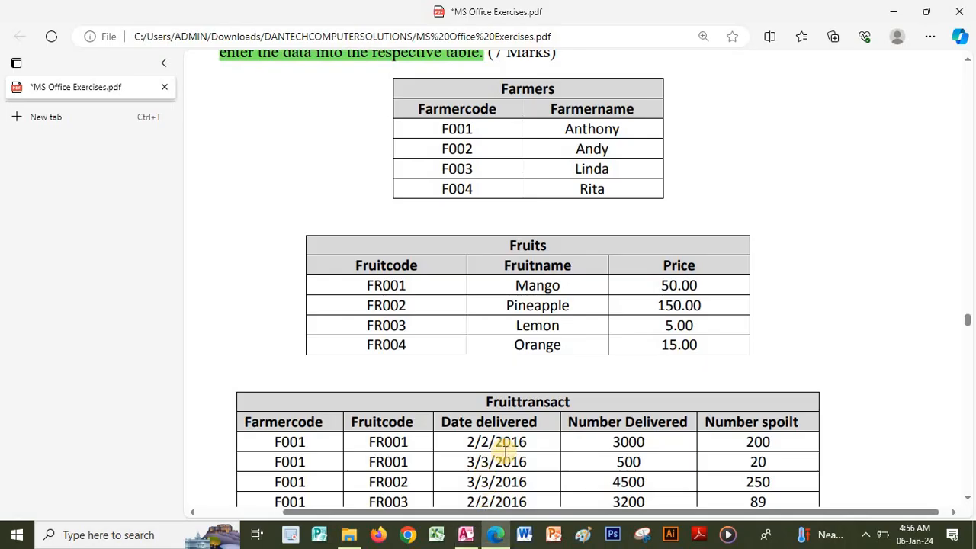
pyautogui.scroll(-3, 505, 451)
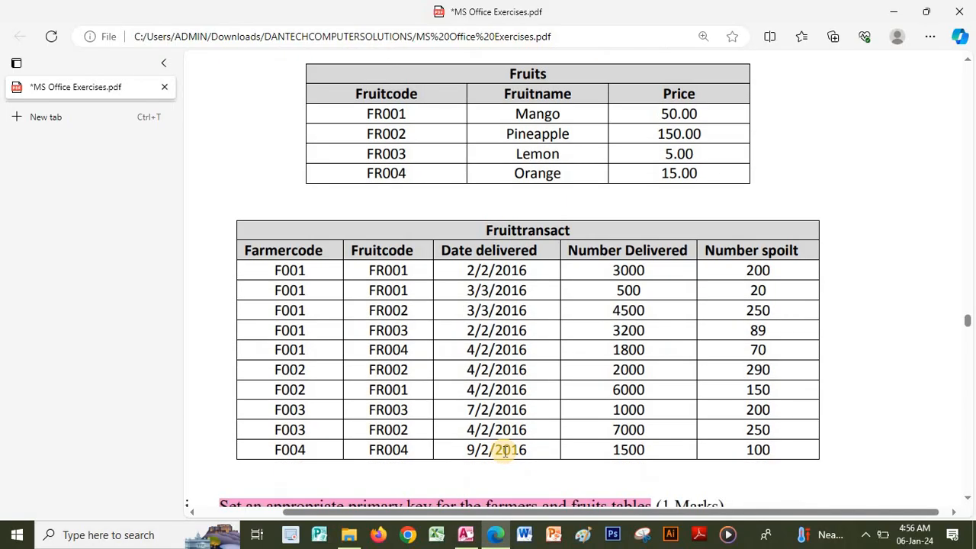
pyautogui.scroll(-1, 505, 451)
pyautogui.scroll(-2, 505, 451)
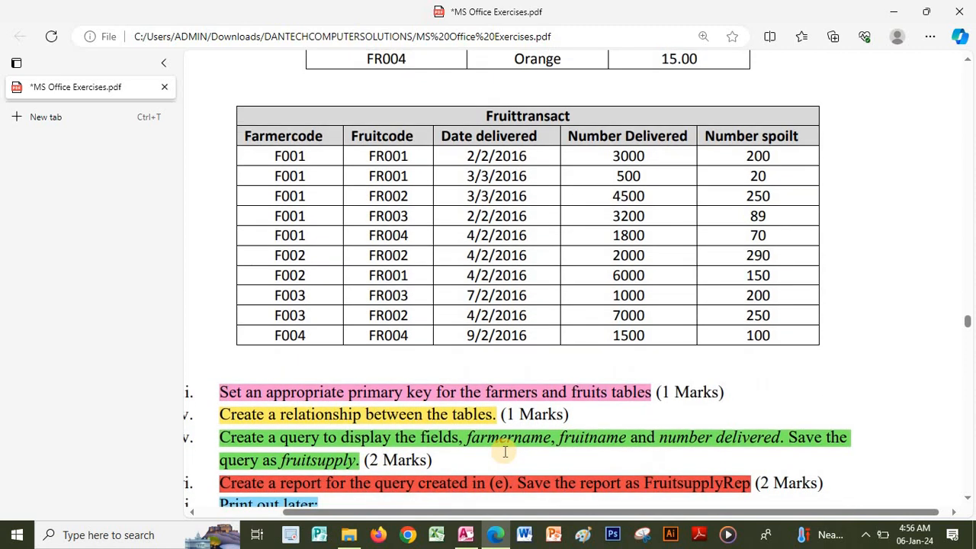
pyautogui.scroll(-1, 504, 451)
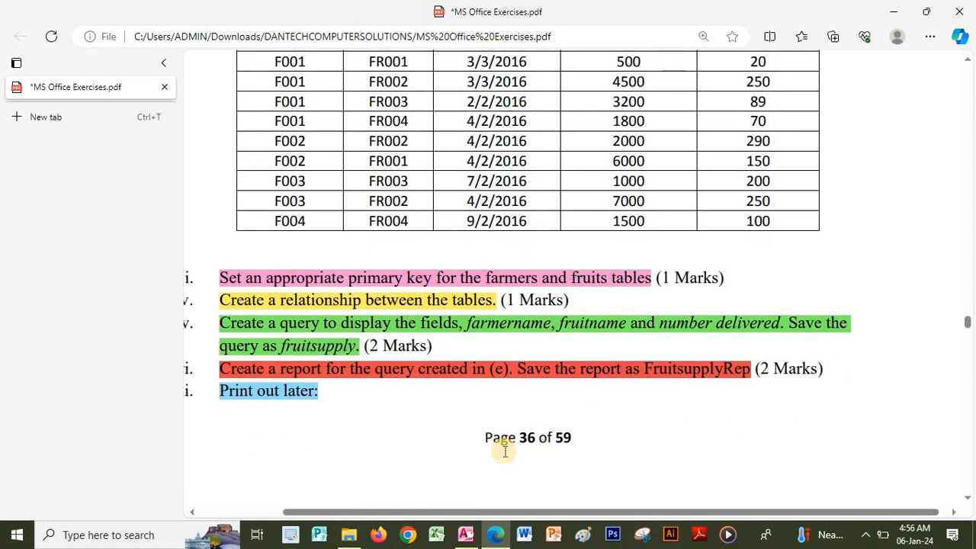
pyautogui.scroll(-1, 505, 451)
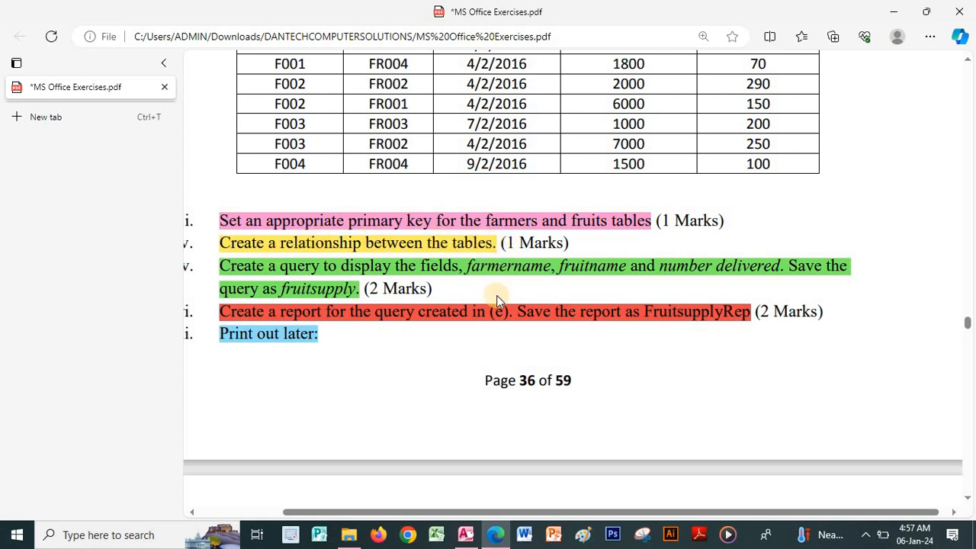
# Return to the Juicyfruit database in Access and add the Farmers, Fruits and Fruittransact tables to the Relationships layout
pyautogui.click(466, 533)
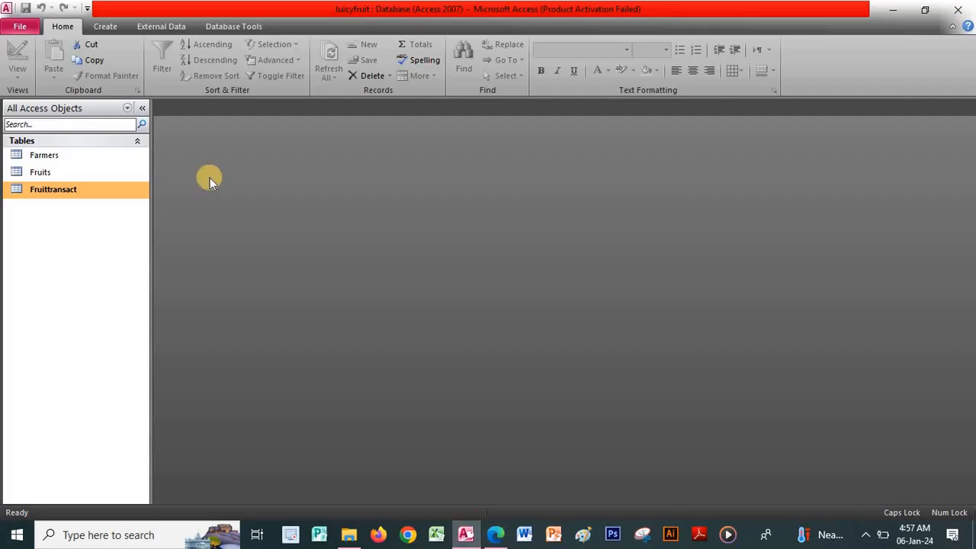
pyautogui.click(107, 27)
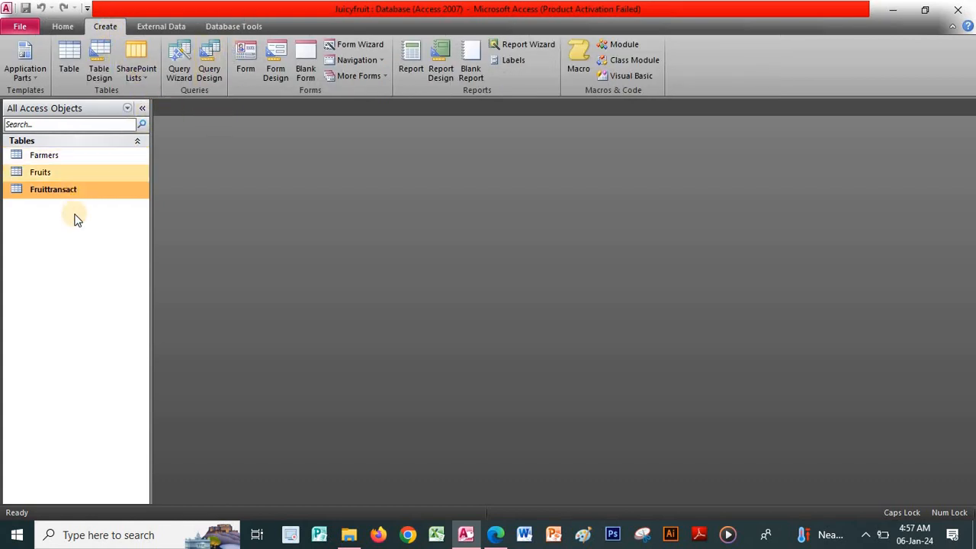
pyautogui.click(237, 26)
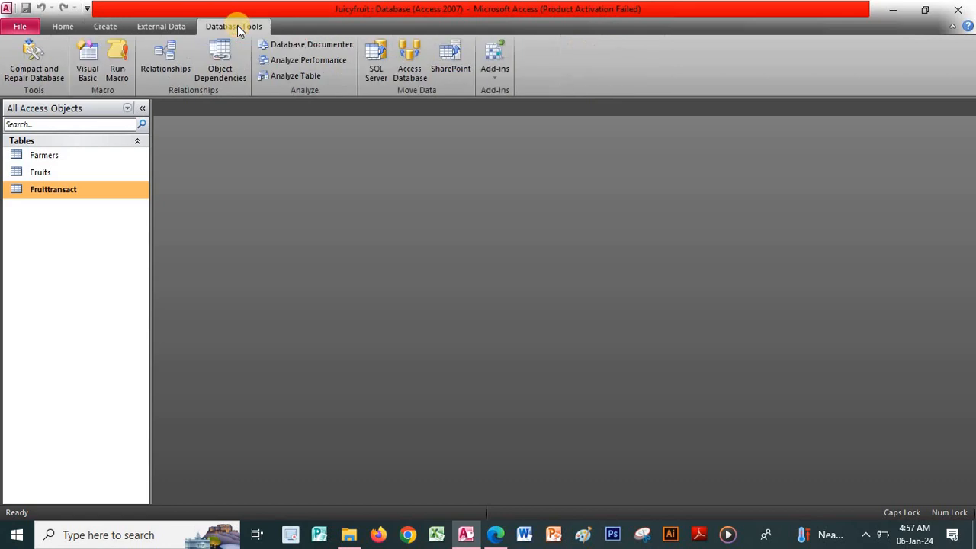
pyautogui.click(177, 71)
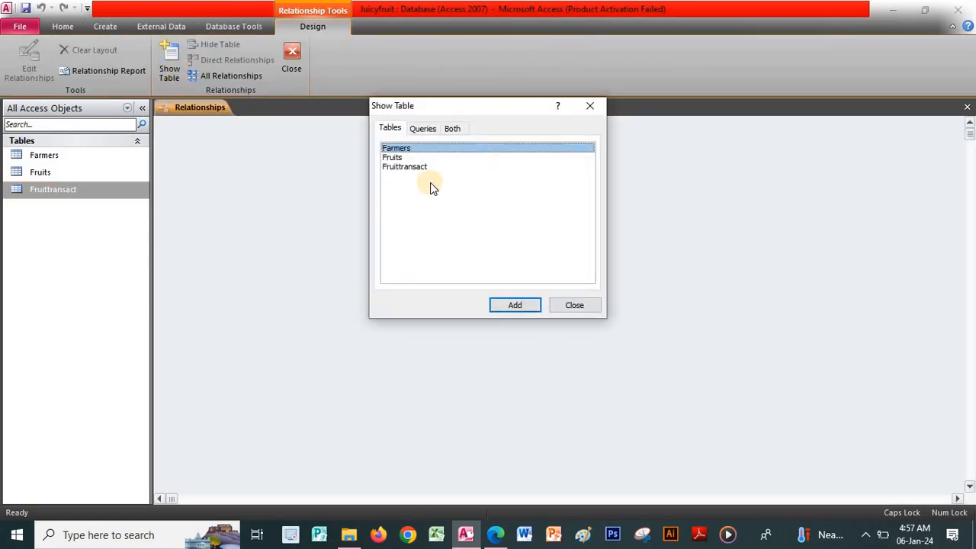
pyautogui.keyDown('shift'); pyautogui.click(434, 167); pyautogui.keyUp('shift')
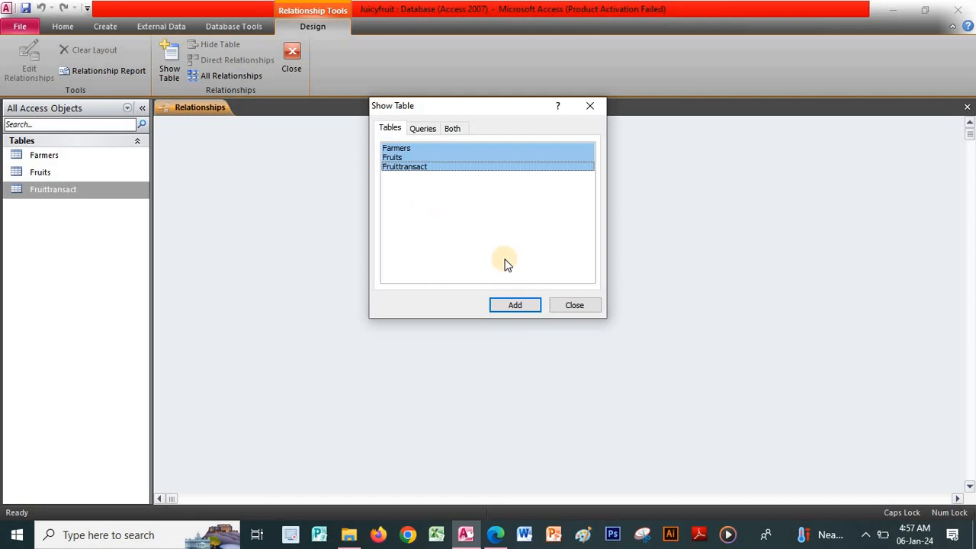
pyautogui.click(534, 304)
pyautogui.click(577, 308)
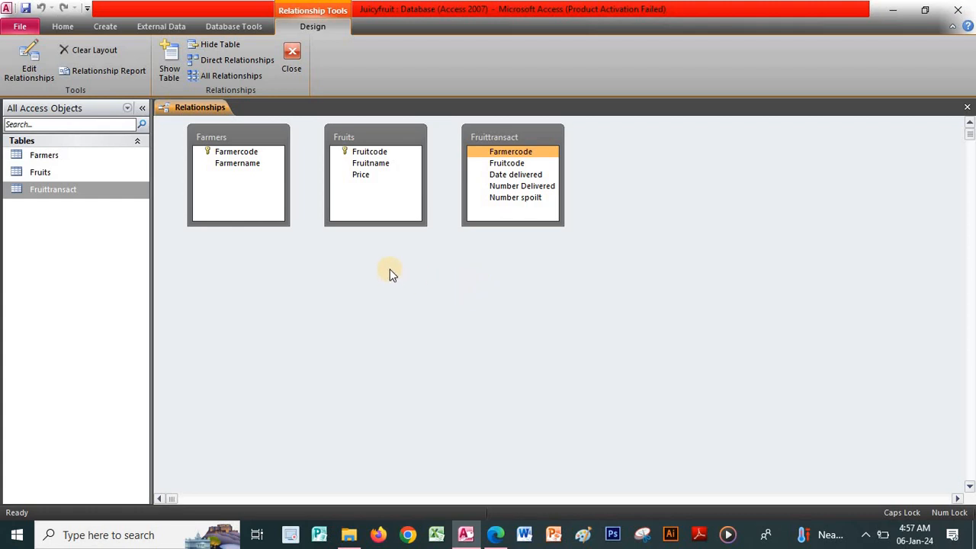
# Create a relationship from Farmercode in Farmers to Farmercode in Fruittransact
pyautogui.click(262, 152)
pyautogui.moveTo(261, 151); pyautogui.dragTo(502, 153)
pyautogui.click(577, 146)
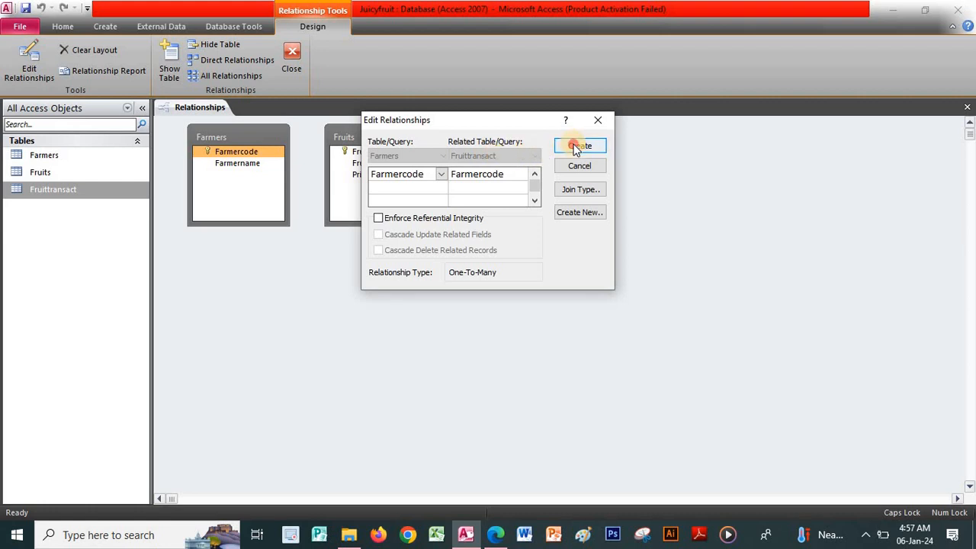
# Relate Fruitcode in Fruits to Fruitcode in Fruittransact, and close the relationships layout with its changes saved
pyautogui.click(395, 155)
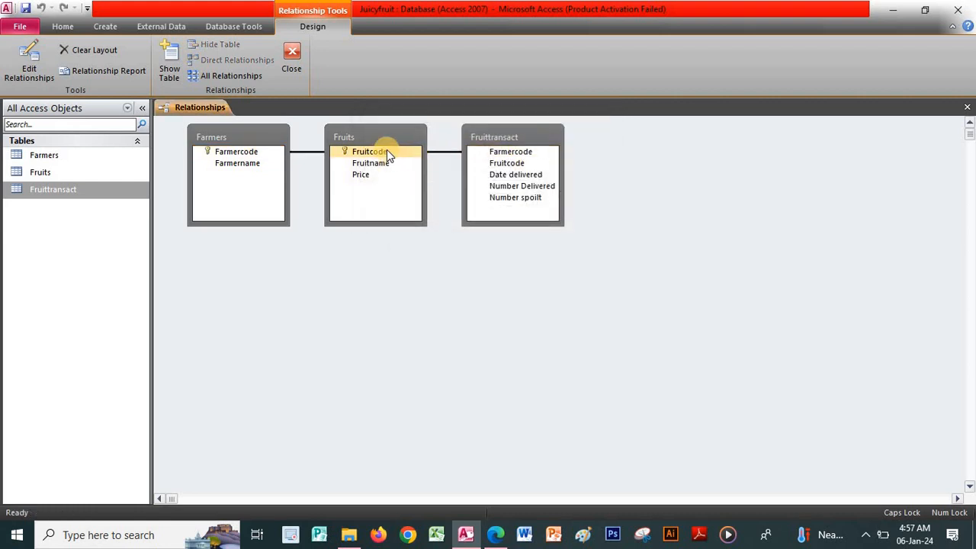
pyautogui.moveTo(386, 152); pyautogui.dragTo(502, 163)
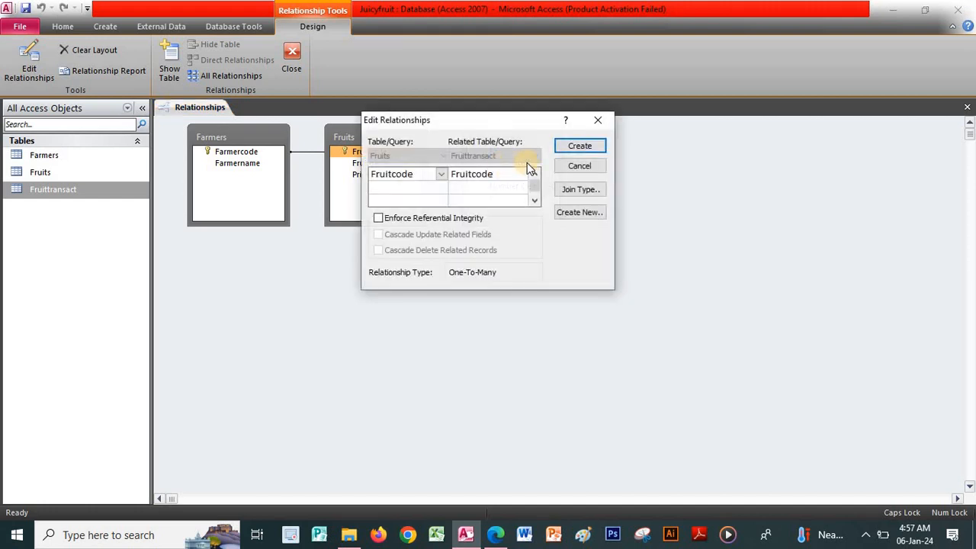
pyautogui.click(578, 145)
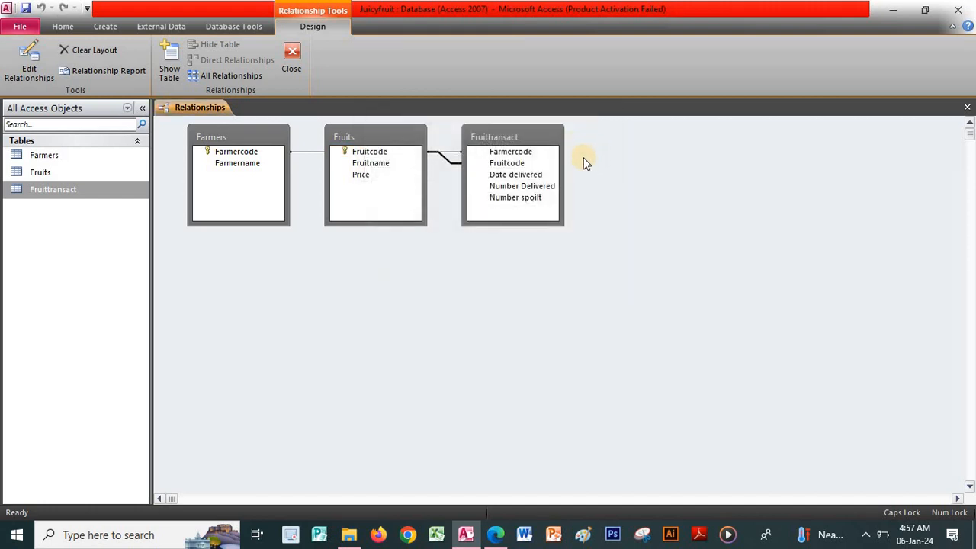
pyautogui.click(964, 107)
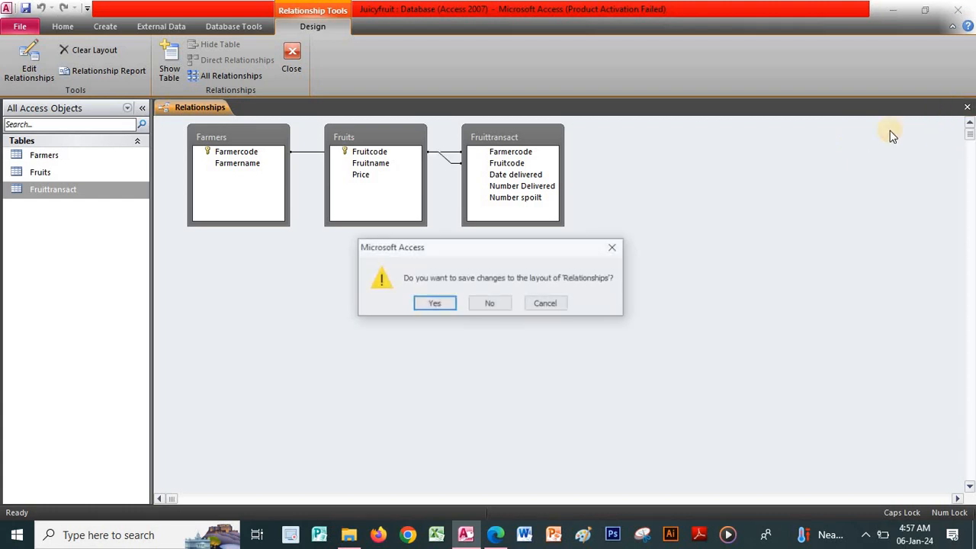
pyautogui.click(440, 305)
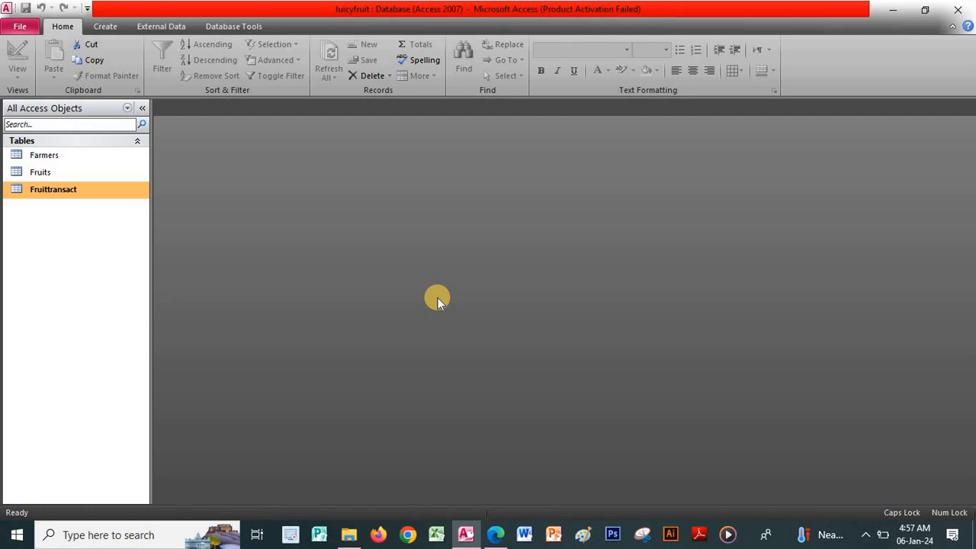
# Check the query task in the exercise PDF, and start a new query design in Access with the Farmers, Fruits and Fruittransact tables
pyautogui.click(495, 534)
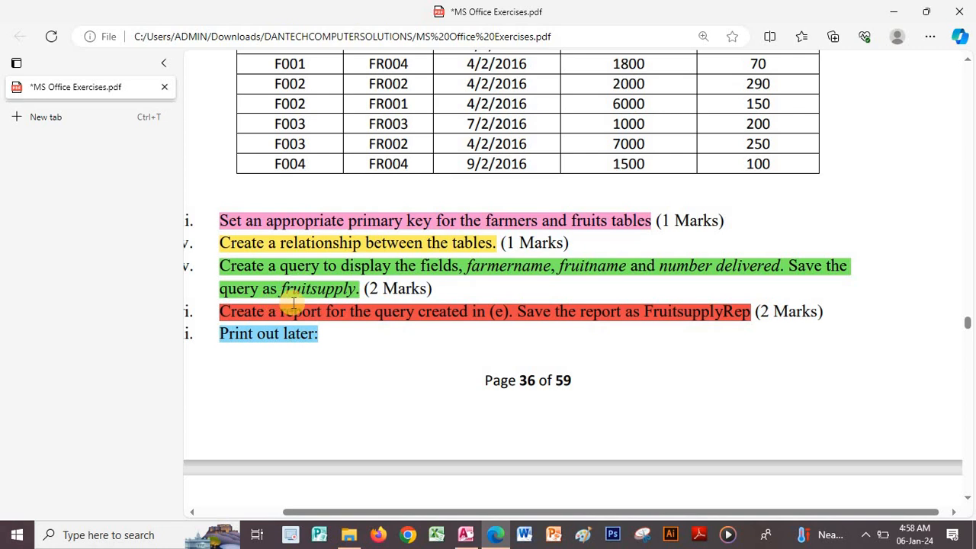
pyautogui.click(467, 536)
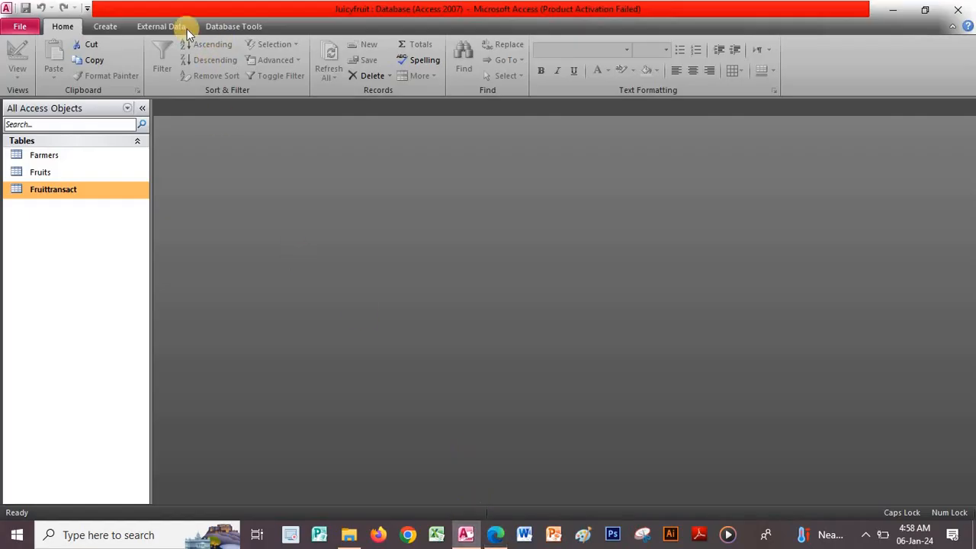
pyautogui.click(105, 25)
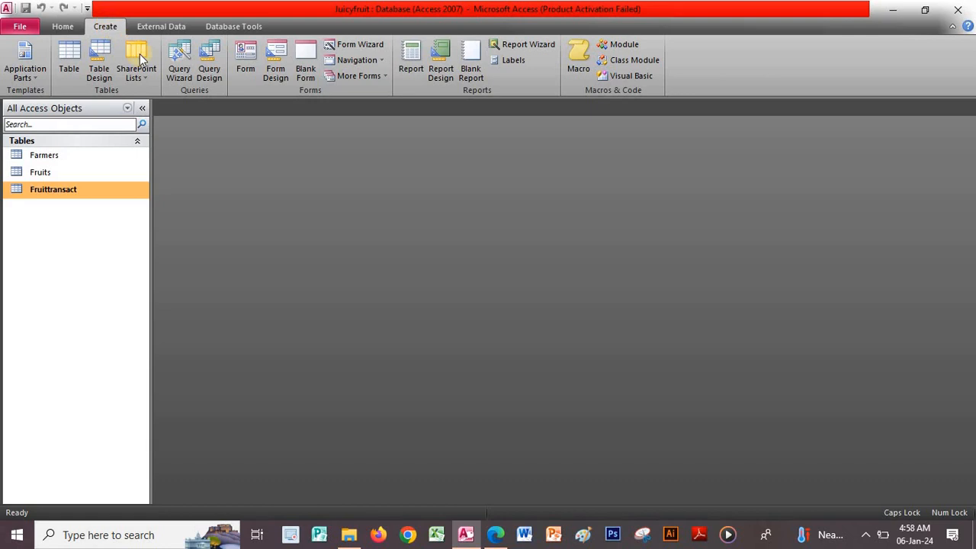
pyautogui.click(213, 77)
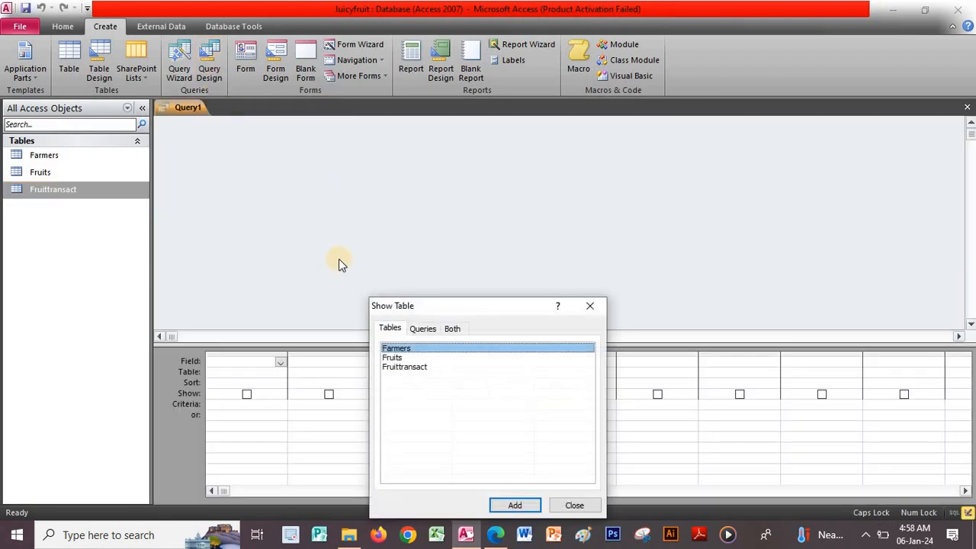
pyautogui.keyDown('shift'); pyautogui.click(435, 367); pyautogui.keyUp('shift')
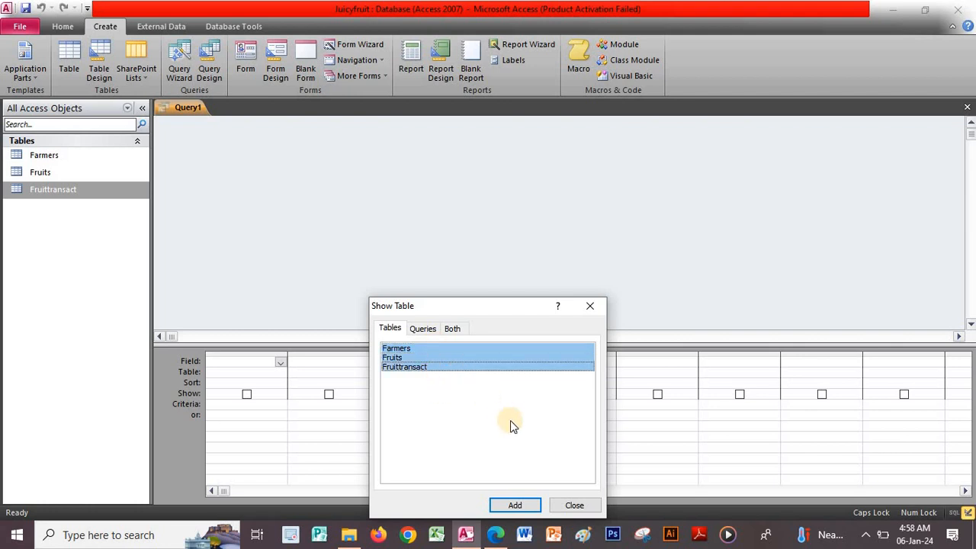
pyautogui.click(521, 504)
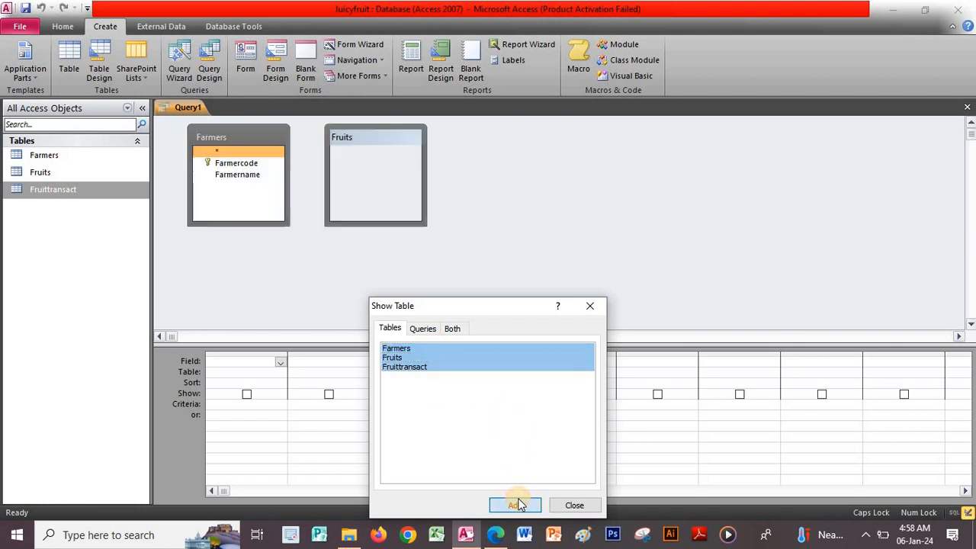
pyautogui.click(570, 506)
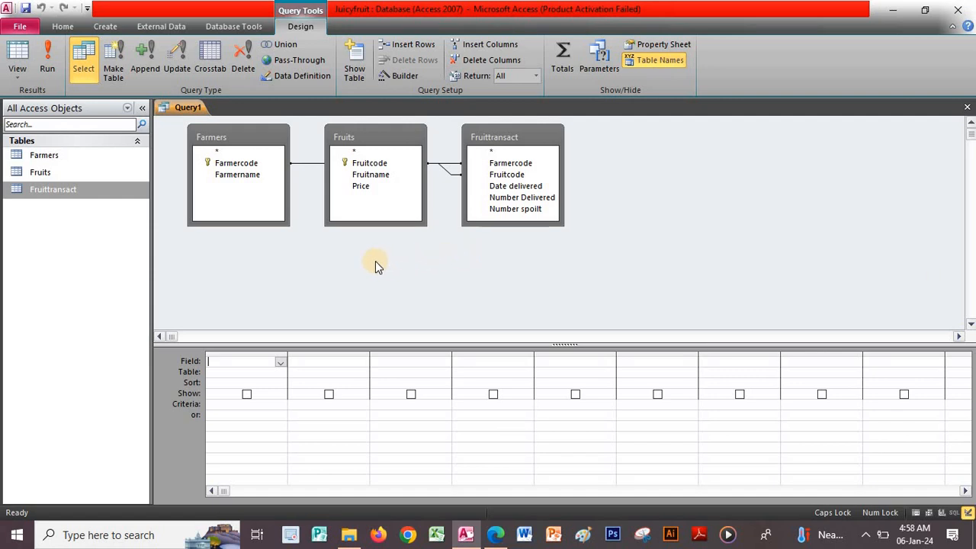
# Add the Farmername, Fruitname and Number Delivered fields to the query and run it
pyautogui.click(239, 175)
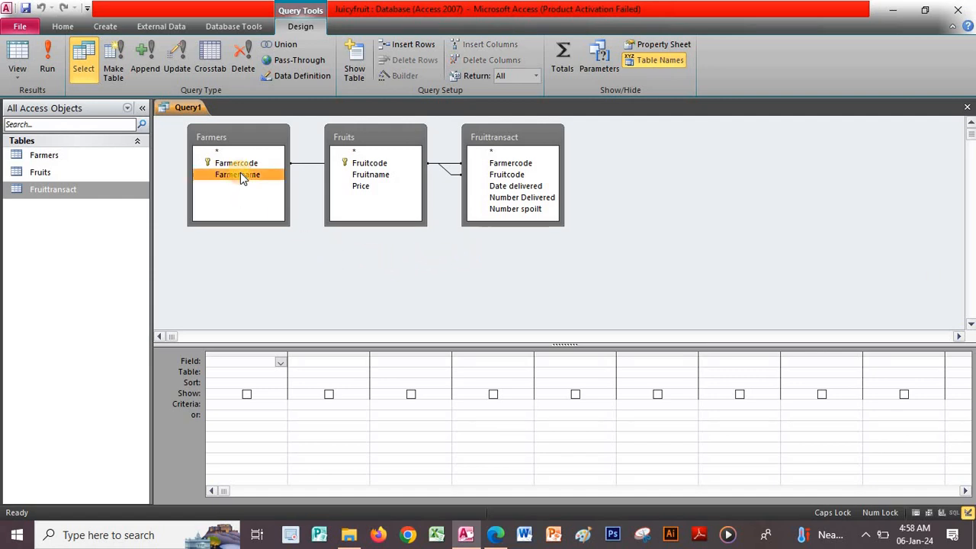
pyautogui.doubleClick(239, 175)
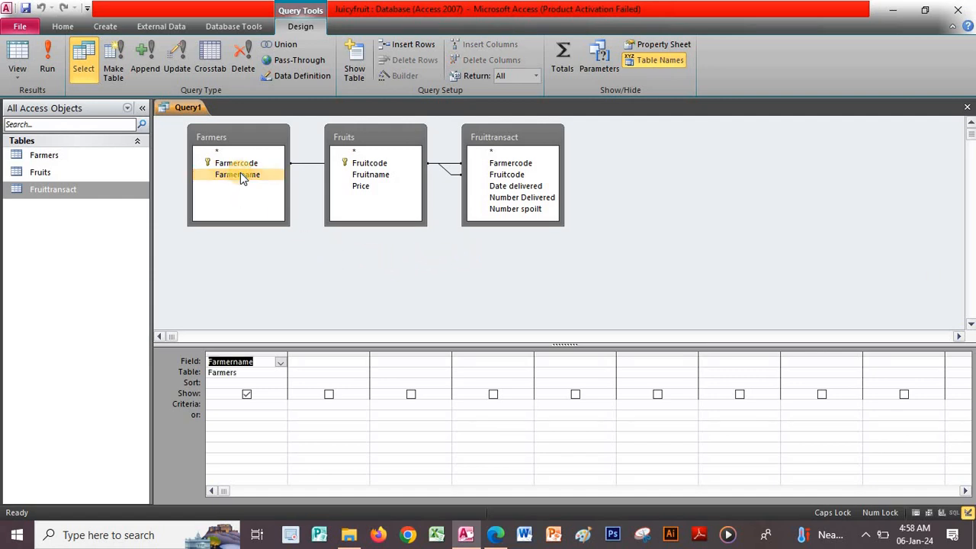
pyautogui.click(366, 178)
pyautogui.doubleClick(367, 179)
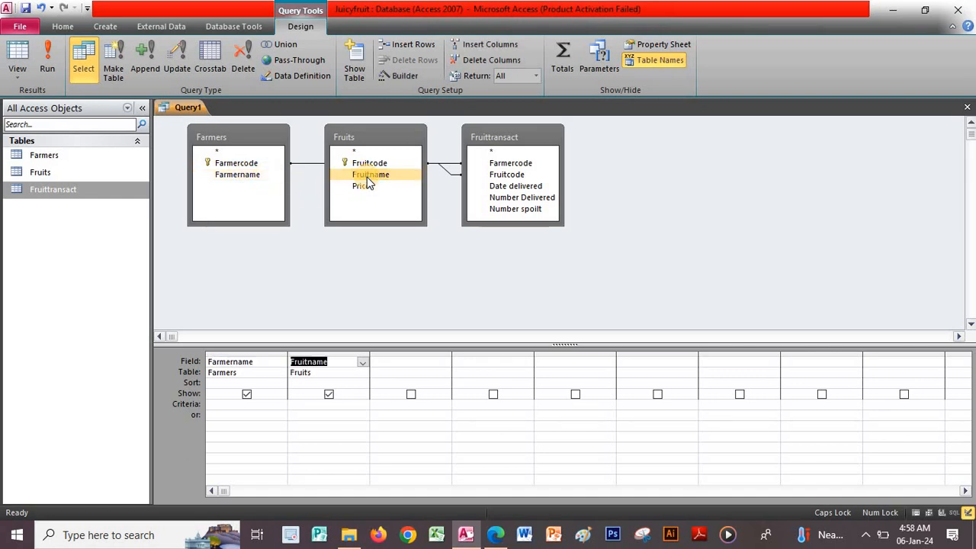
pyautogui.click(499, 198)
pyautogui.doubleClick(499, 197)
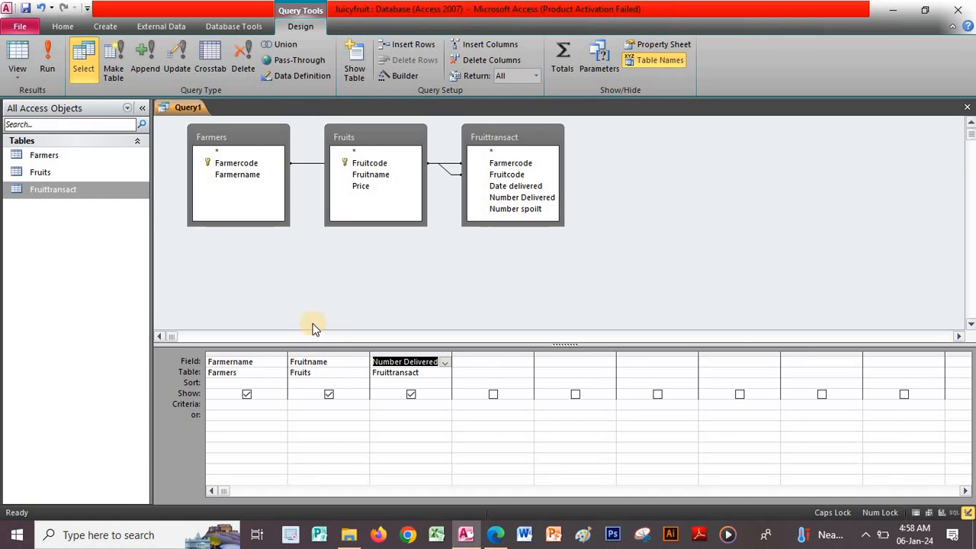
pyautogui.click(48, 63)
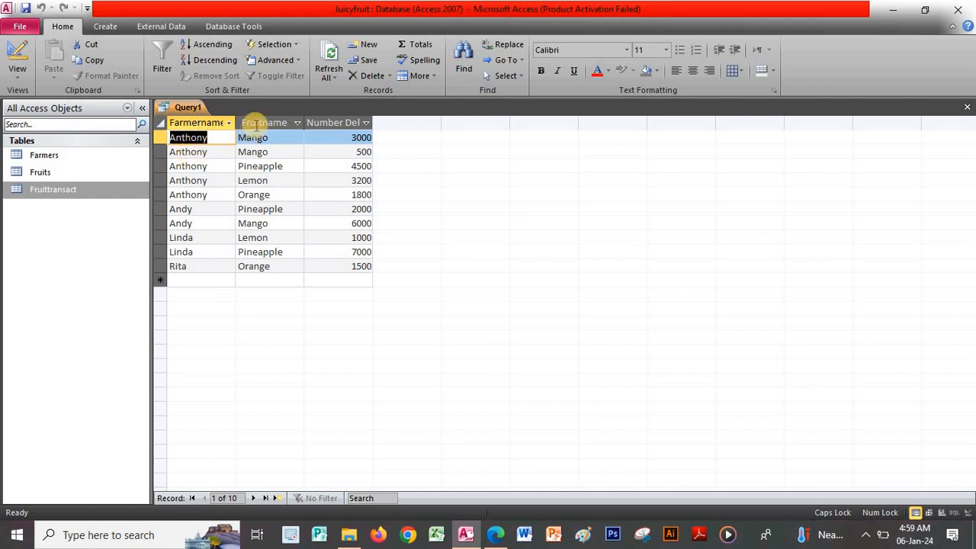
pyautogui.press('Delete')
pyautogui.hotkey('ctrl', 'z')
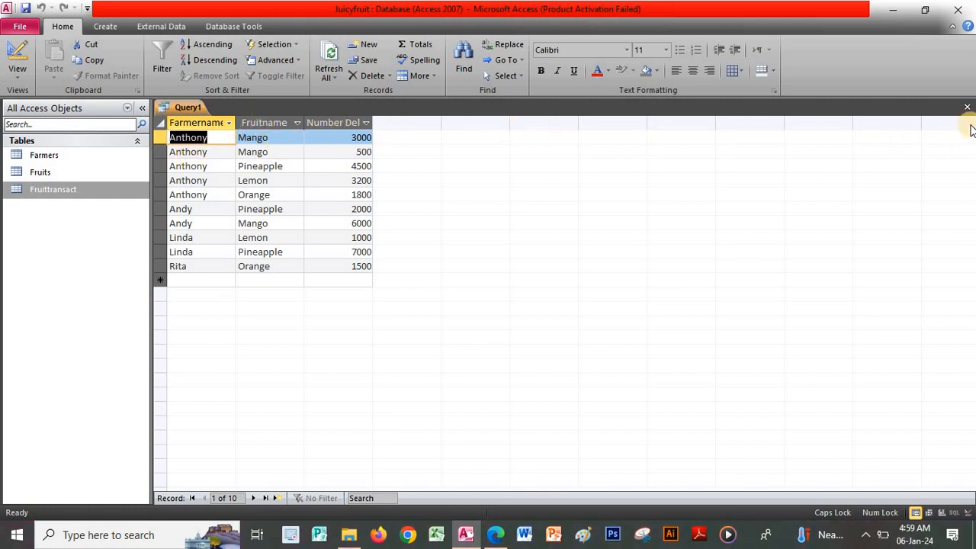
# Close the query and save it as Fruitsupply
pyautogui.click(964, 109)
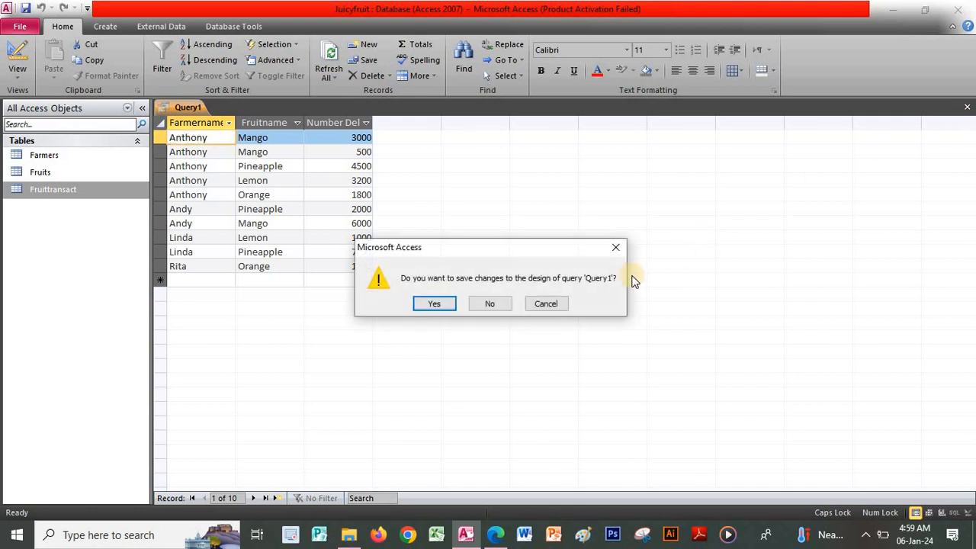
pyautogui.click(445, 303)
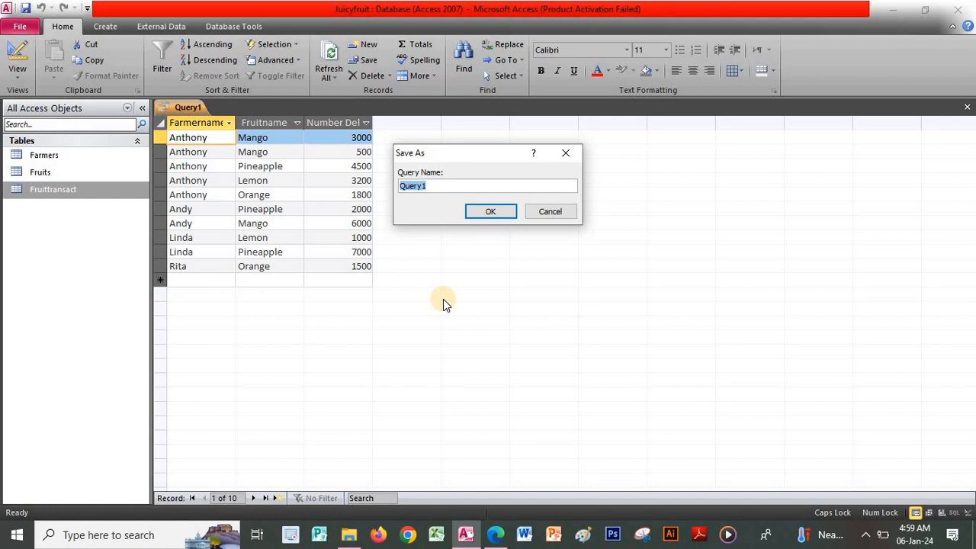
pyautogui.write('Fr')
pyautogui.press('capslock')
pyautogui.write('uit')
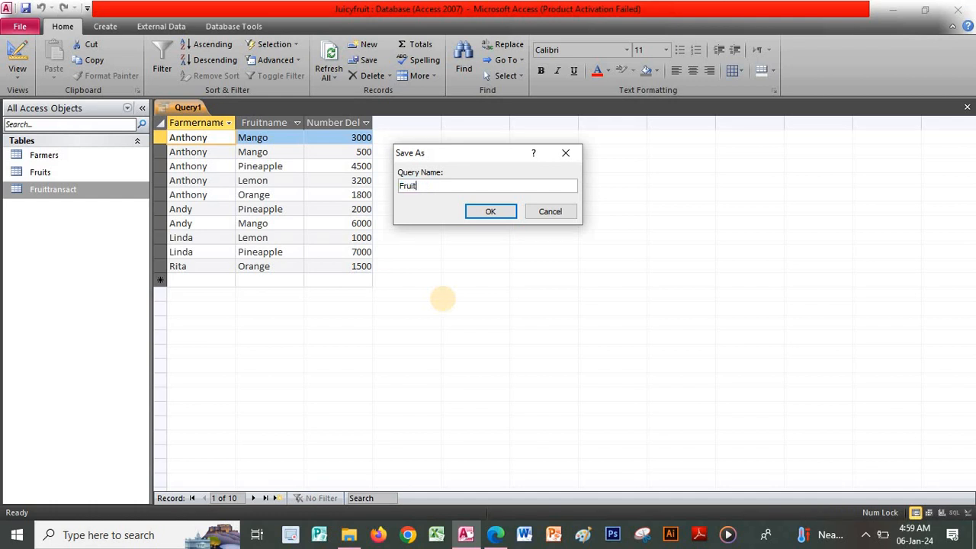
pyautogui.write('supply')
pyautogui.click(497, 210)
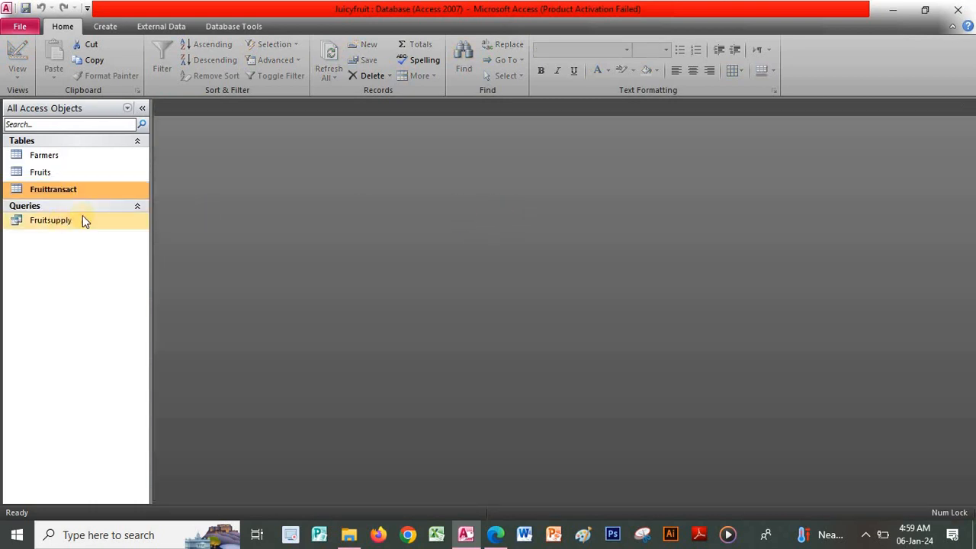
# Check the report task in the exercise PDF, and create a report in Access from the Fruitsupply query
pyautogui.click(493, 534)
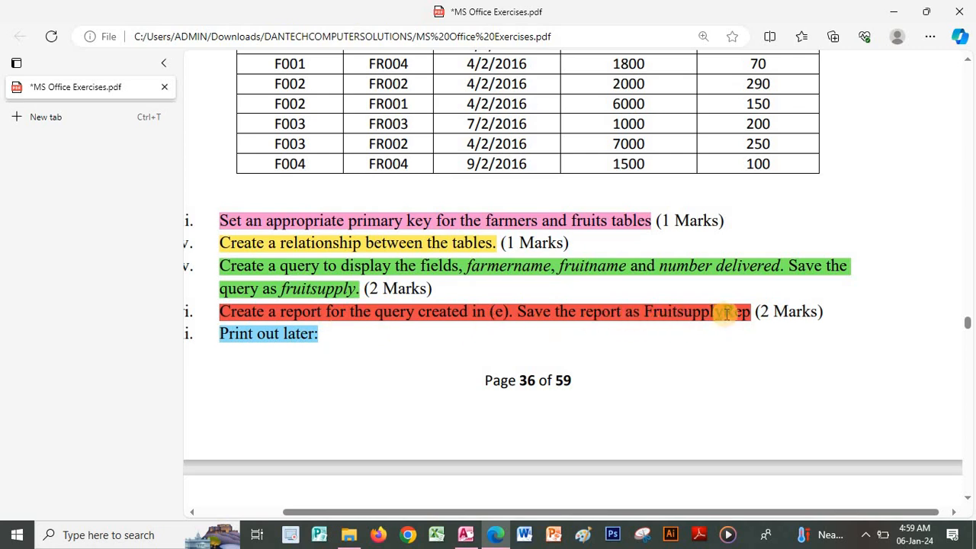
pyautogui.click(466, 534)
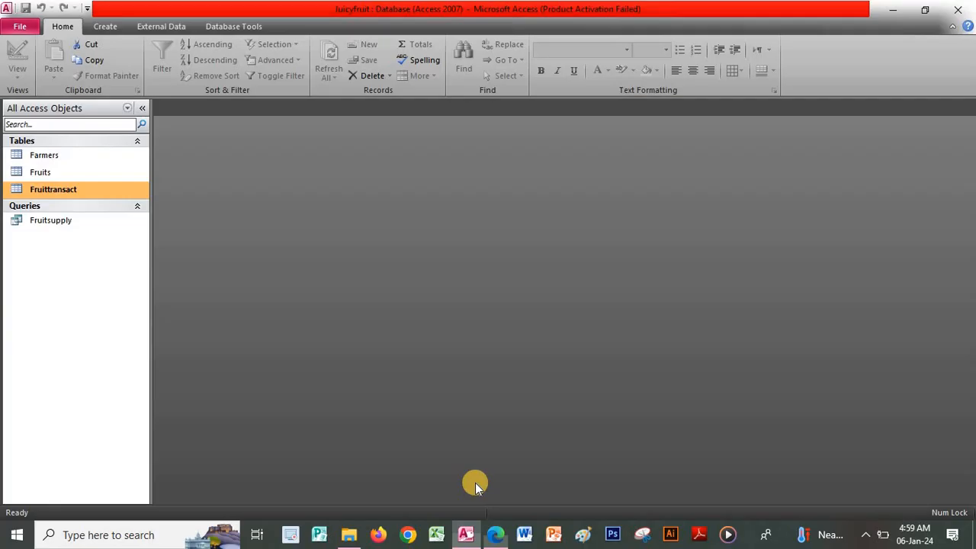
pyautogui.click(80, 222)
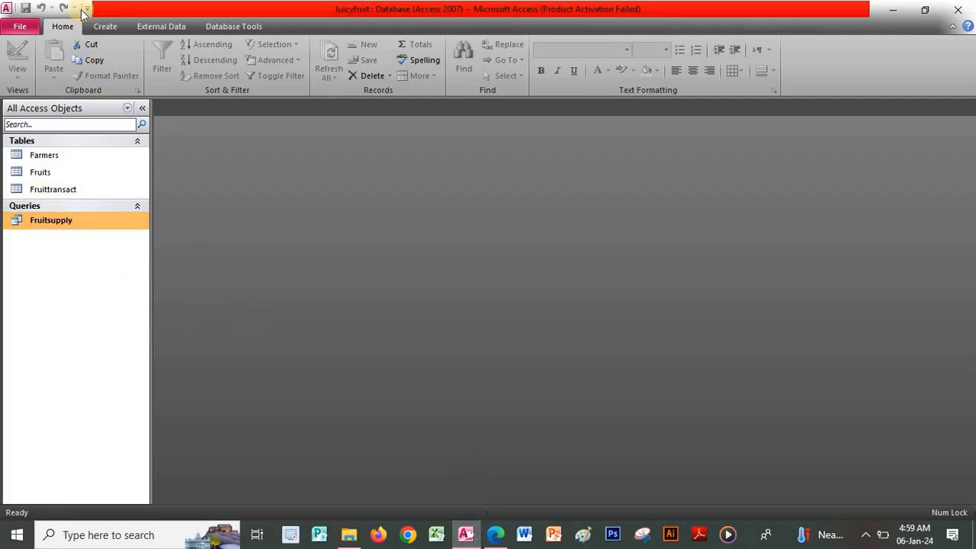
pyautogui.click(106, 27)
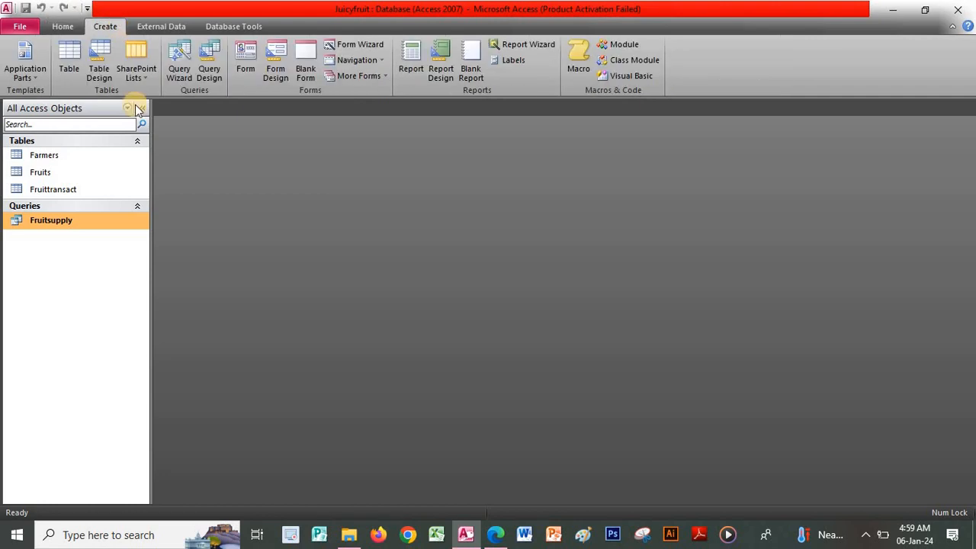
pyautogui.click(411, 67)
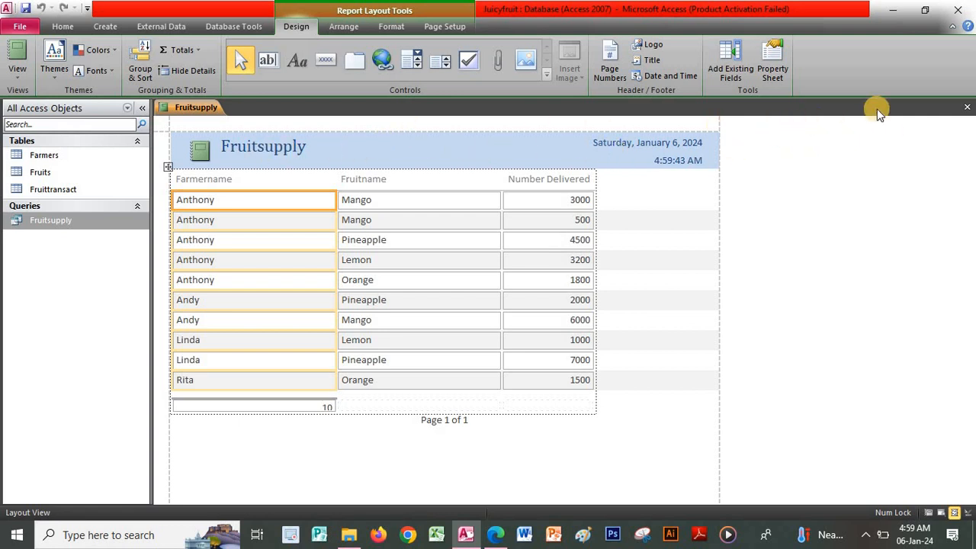
# Close the new report, saving it as FruitsupplyRep, and reopen the saved report to review it
pyautogui.click(966, 107)
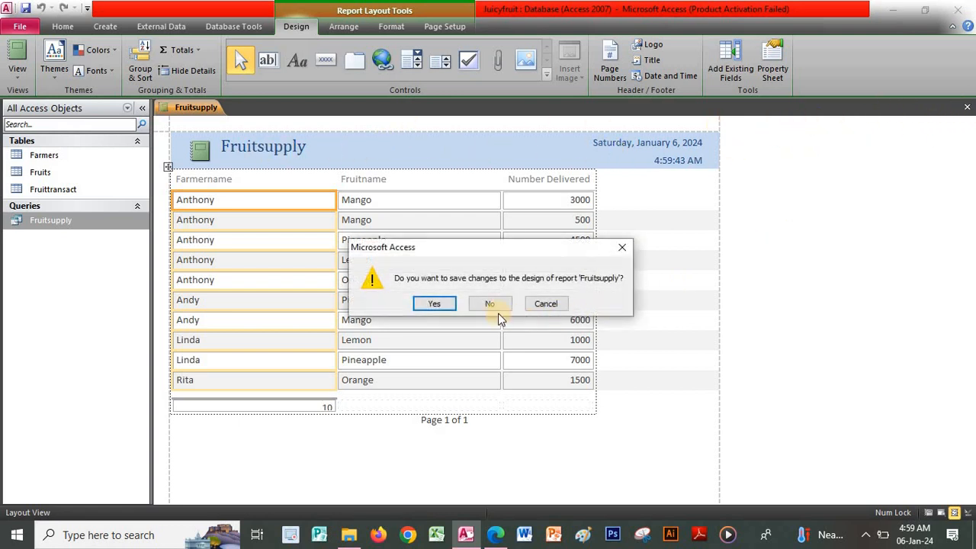
pyautogui.click(435, 304)
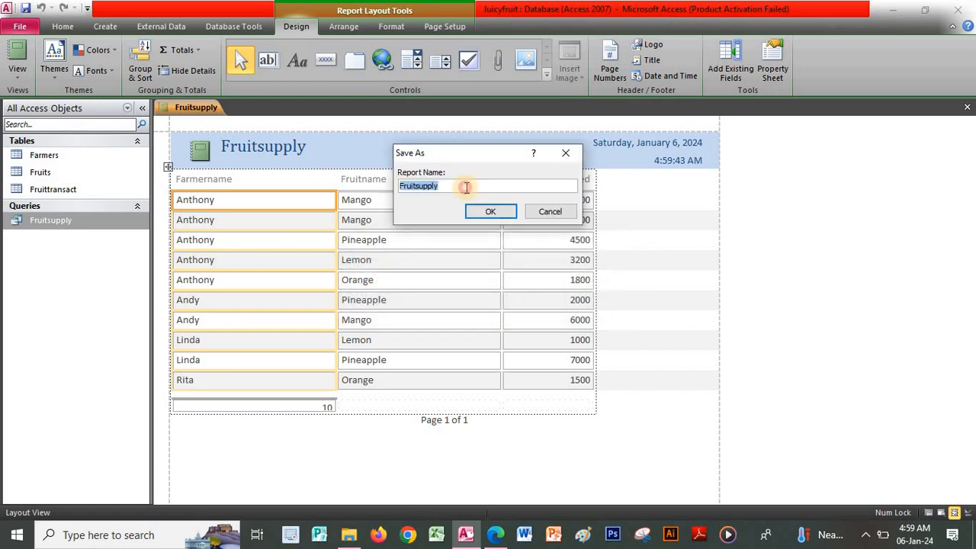
pyautogui.click(466, 187)
pyautogui.write('Re')
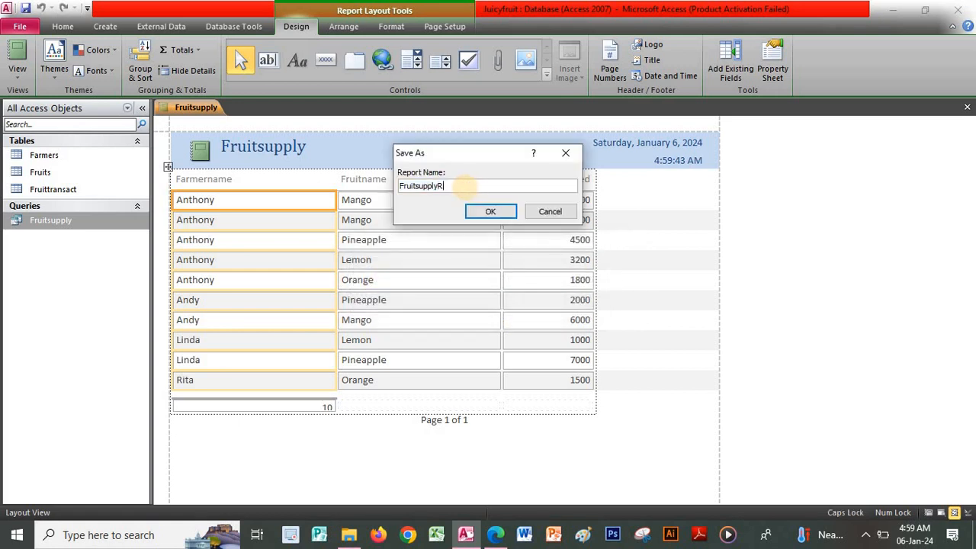
pyautogui.write('p')
pyautogui.click(491, 214)
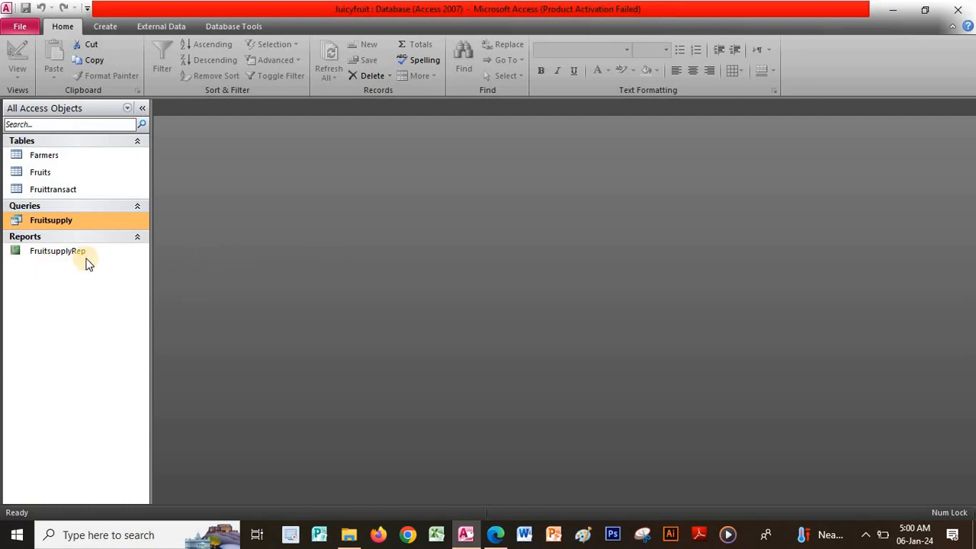
pyautogui.click(84, 256)
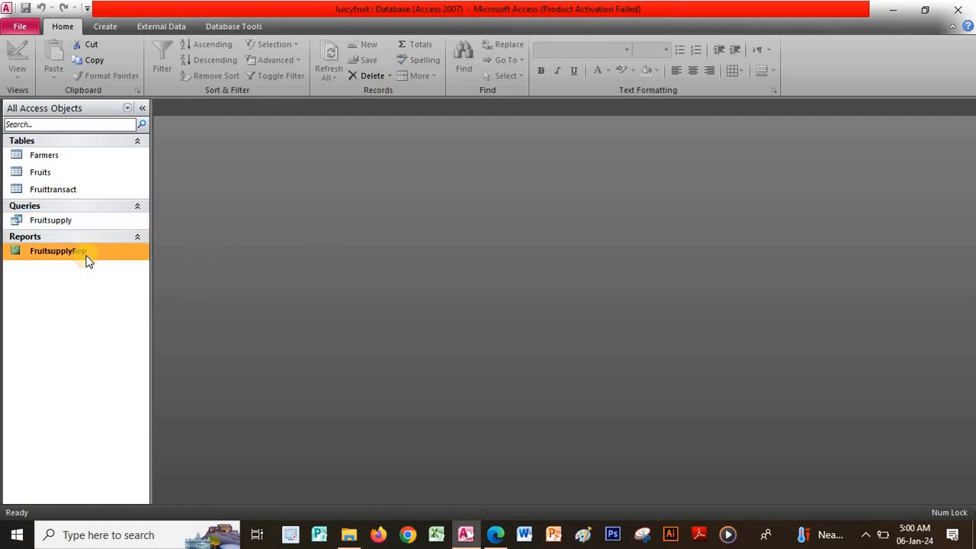
pyautogui.doubleClick(86, 261)
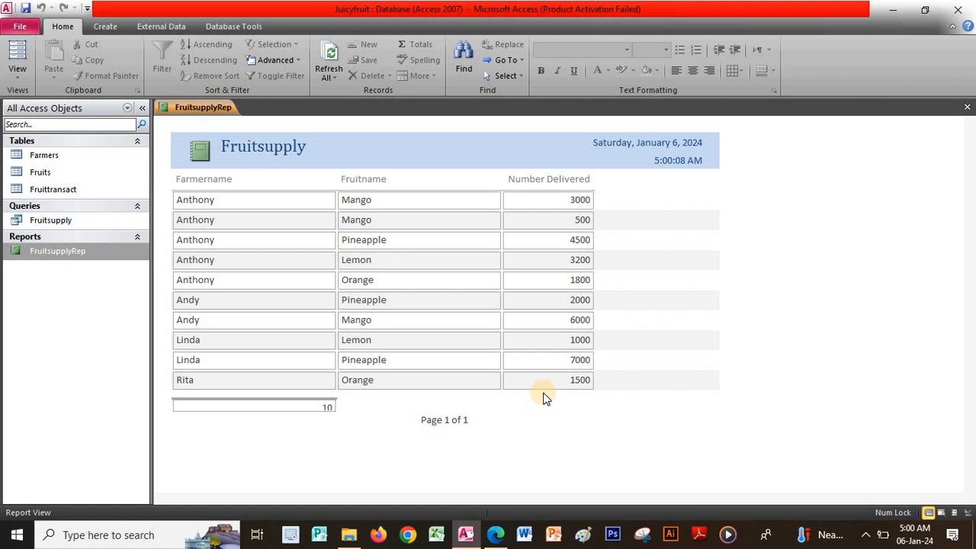
pyautogui.click(289, 536)
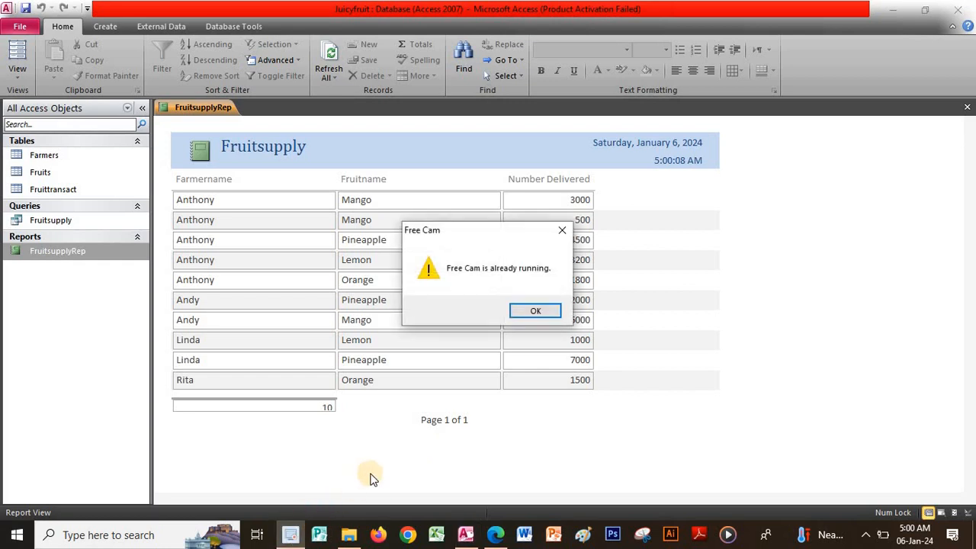
pyautogui.click(540, 311)
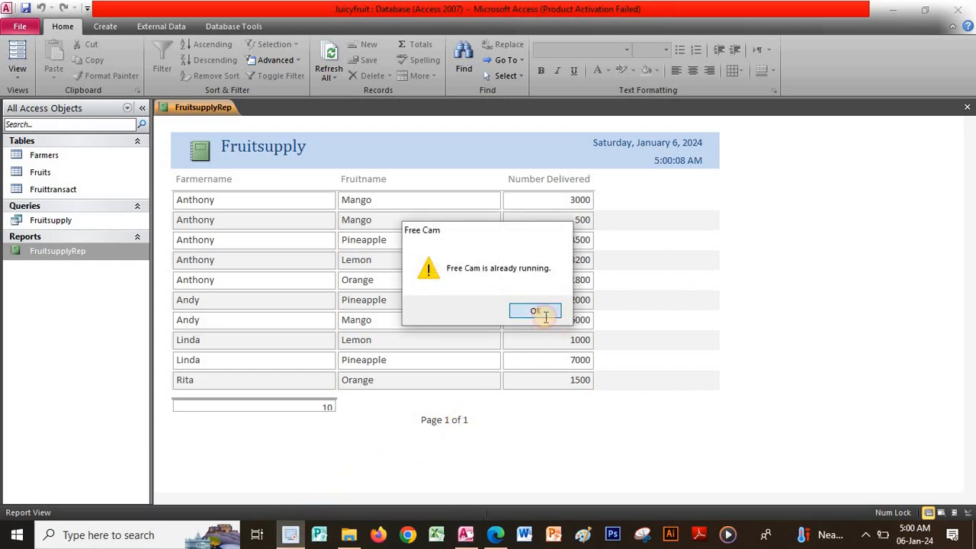